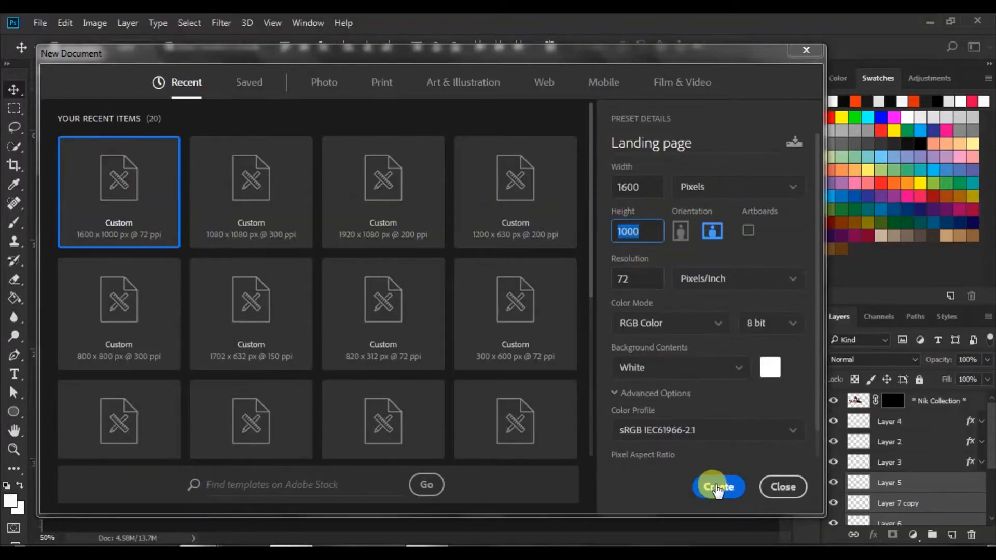
Create a new 1600 × 1000 px document named Landing page at 72 pixels/inch in RGB Color with a white background.
click(704, 480)
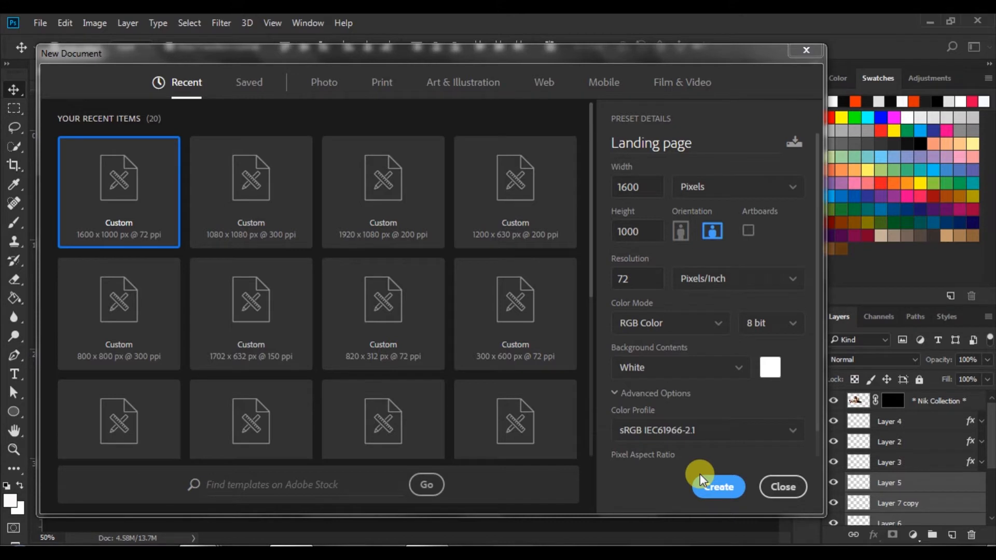
click(699, 474)
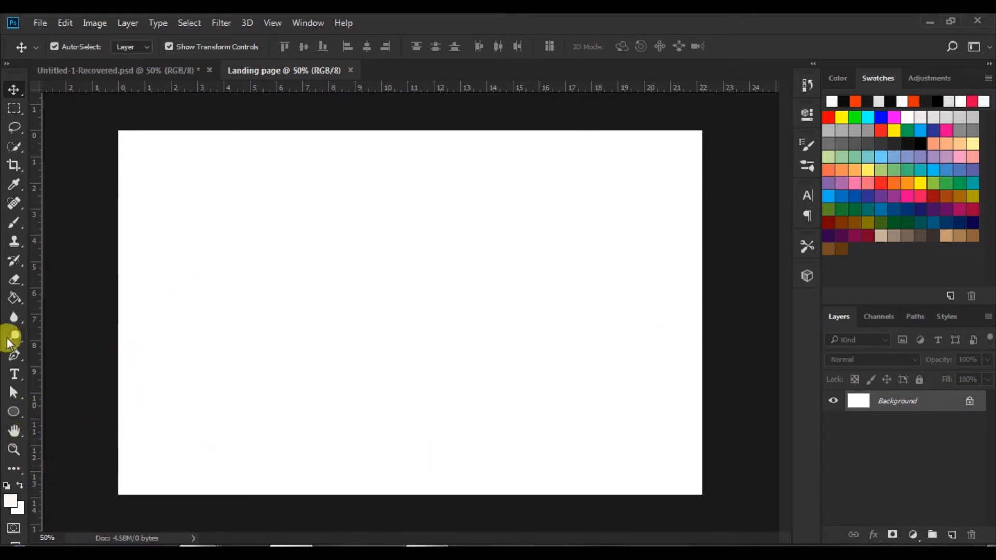
Draw a light grey filled rectangle across the full canvas width, about 1602 × 720 px, starting just below the canvas's upper edge.
click(11, 411)
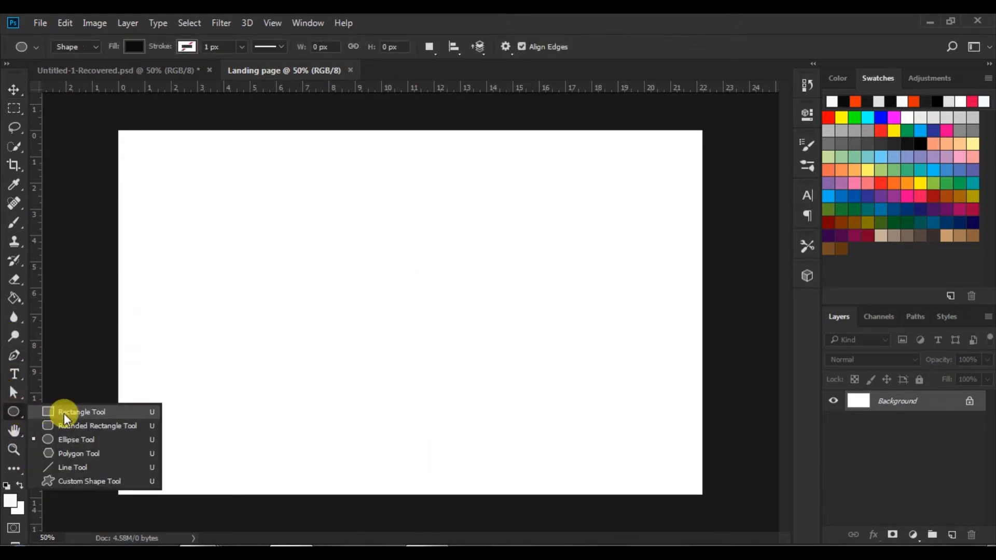
click(64, 412)
click(133, 46)
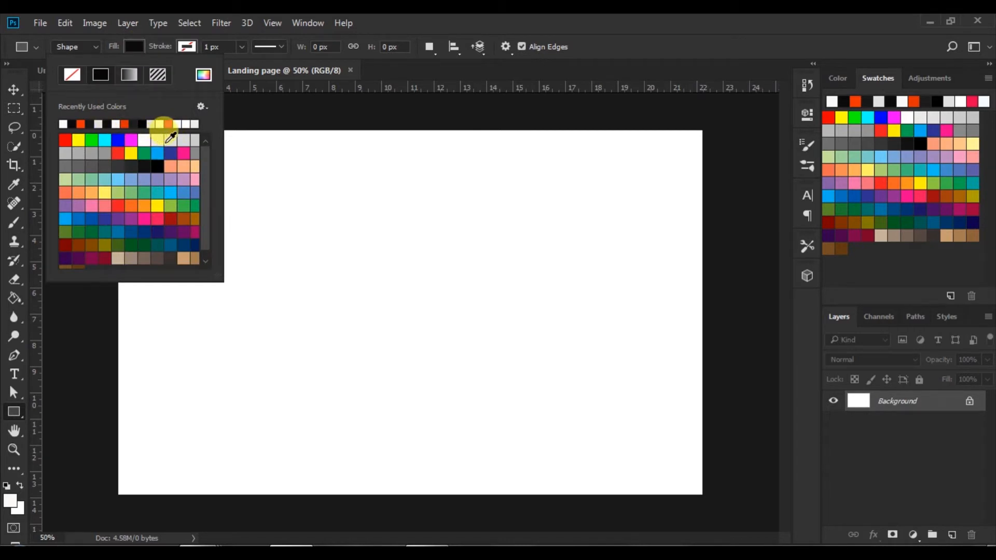
click(160, 125)
click(122, 50)
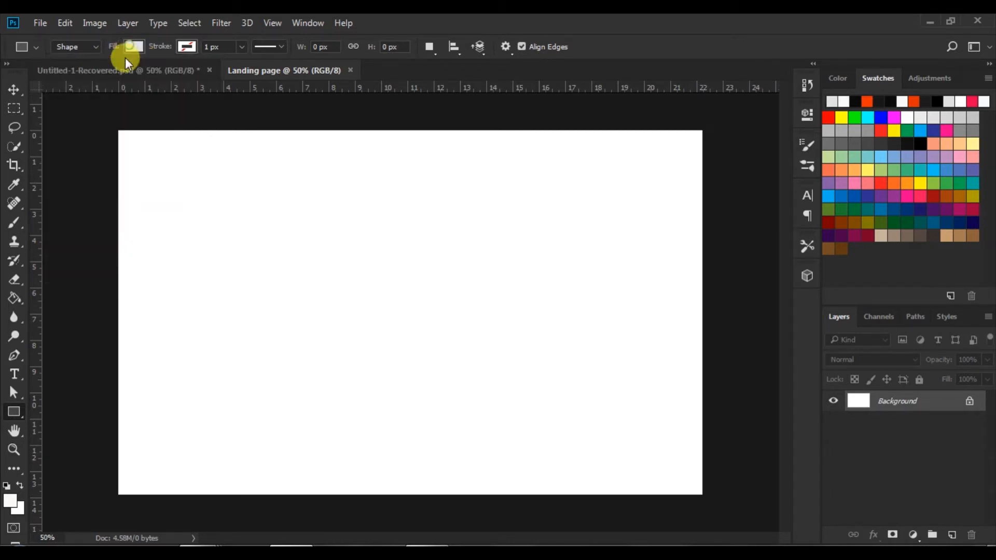
drag(118, 157, 700, 418)
Nudge the grey rectangle down by about 8 px and deselect it.
click(13, 89)
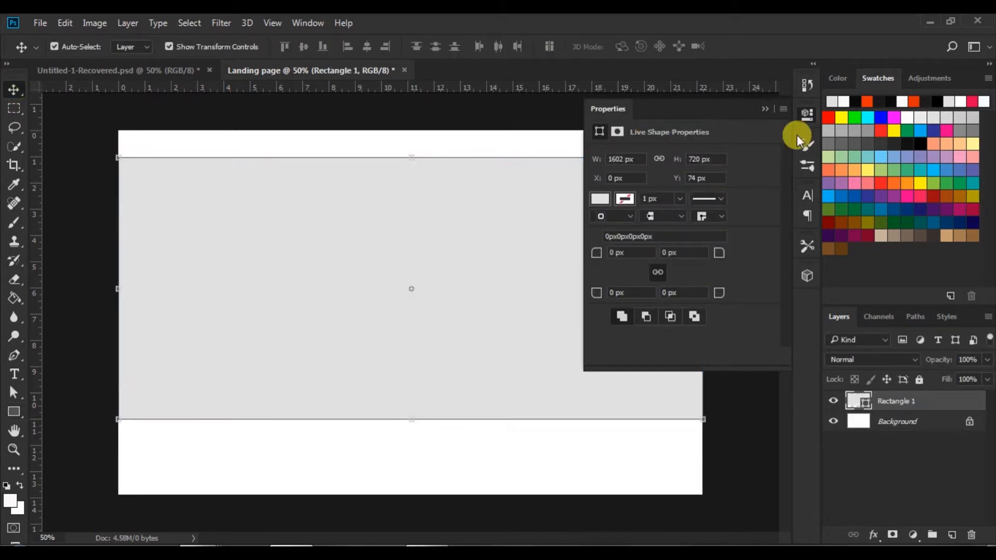
click(765, 109)
key(Down)
key(Down)
key(Down)
key(Down)
key(Down)
key(Down)
key(Down)
key(Down)
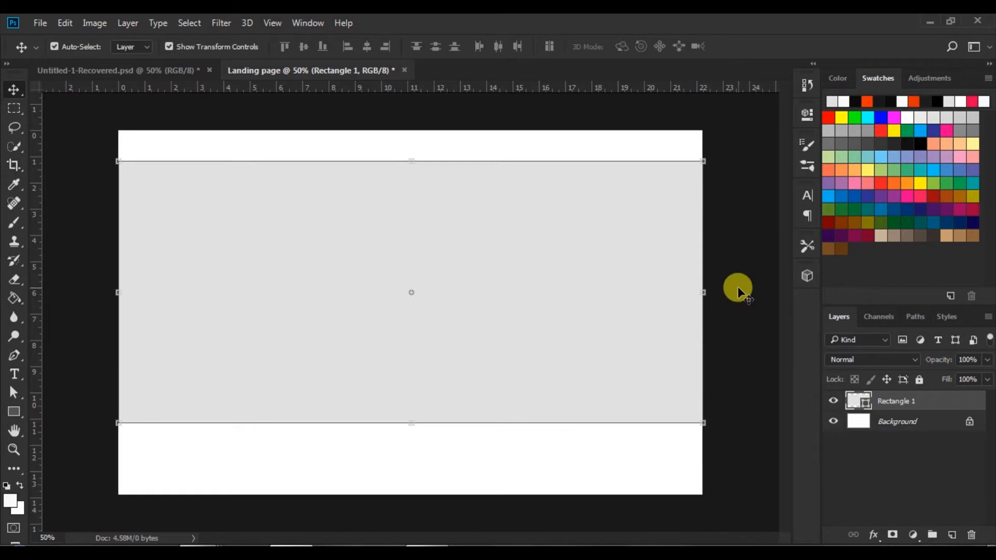
click(737, 288)
click(855, 401)
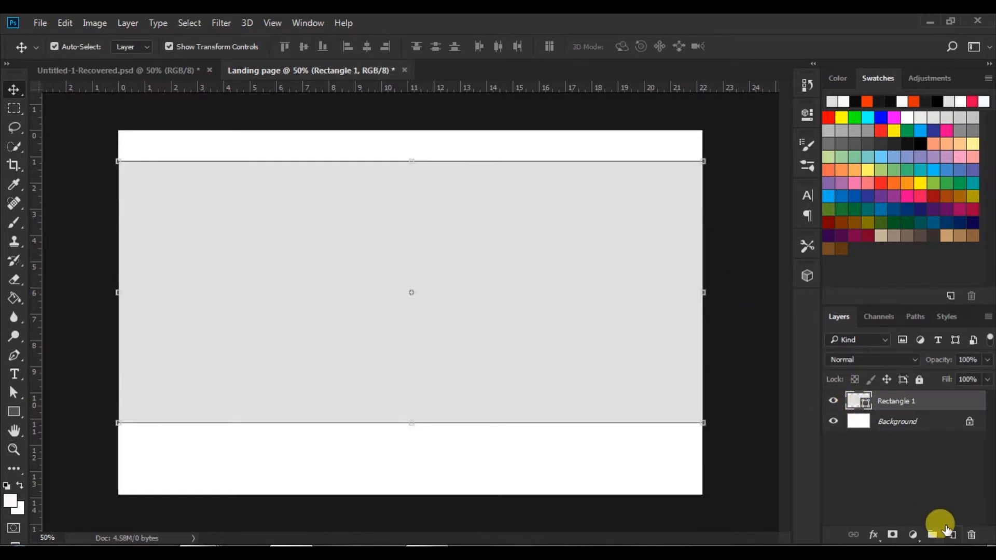
click(950, 533)
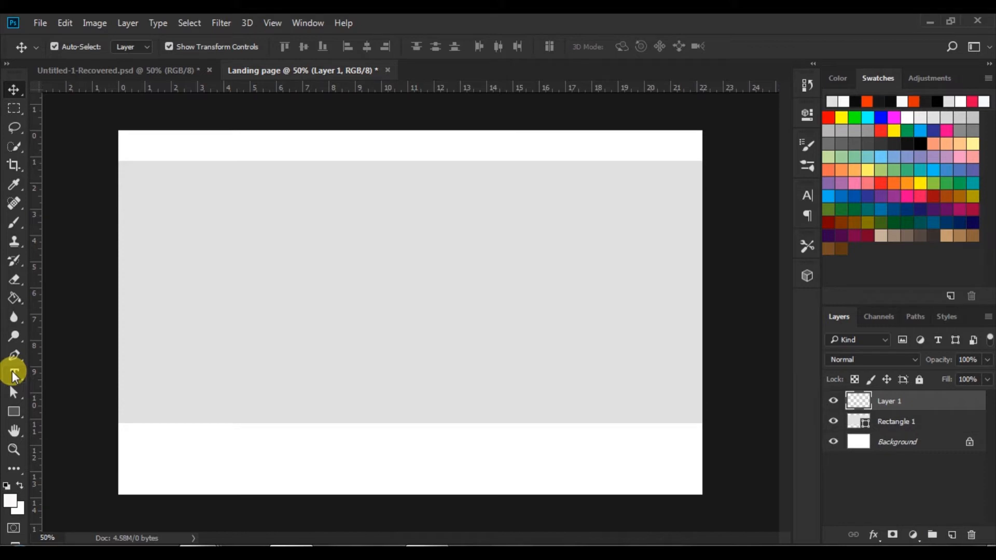
click(14, 222)
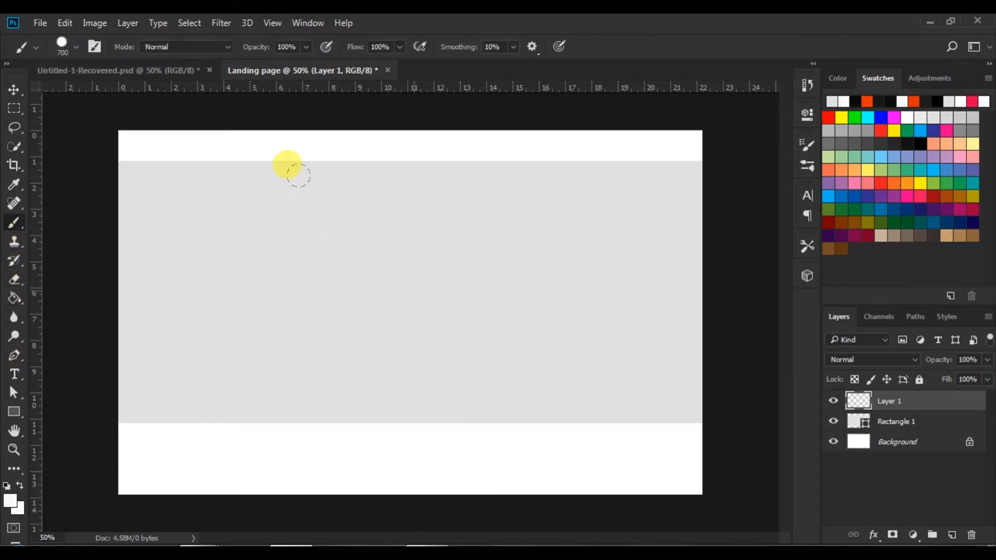
click(14, 89)
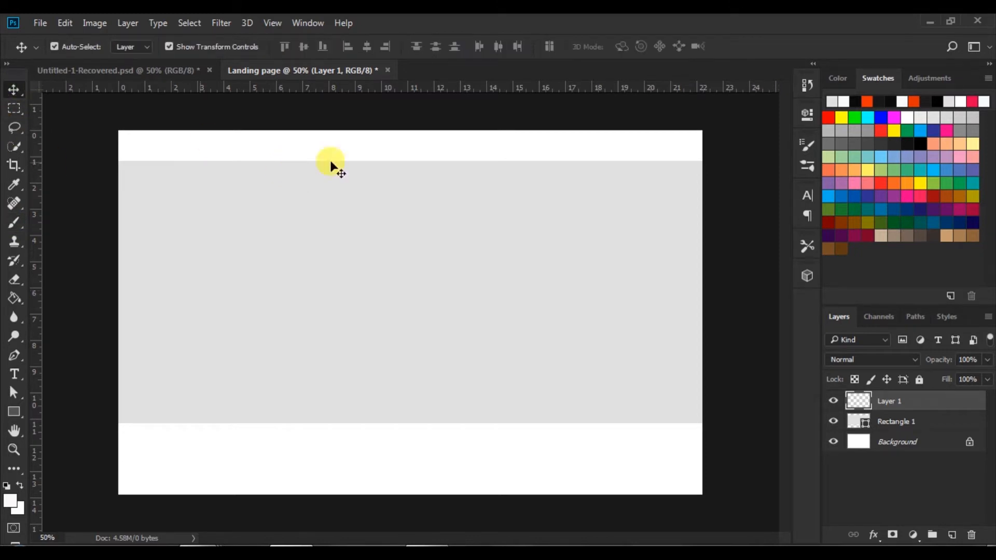
click(970, 534)
click(445, 221)
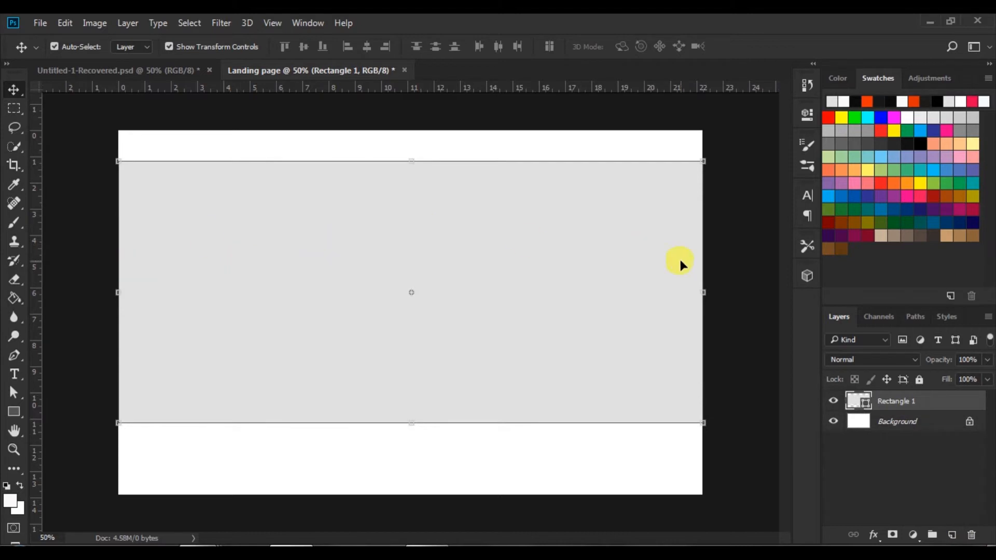
click(756, 275)
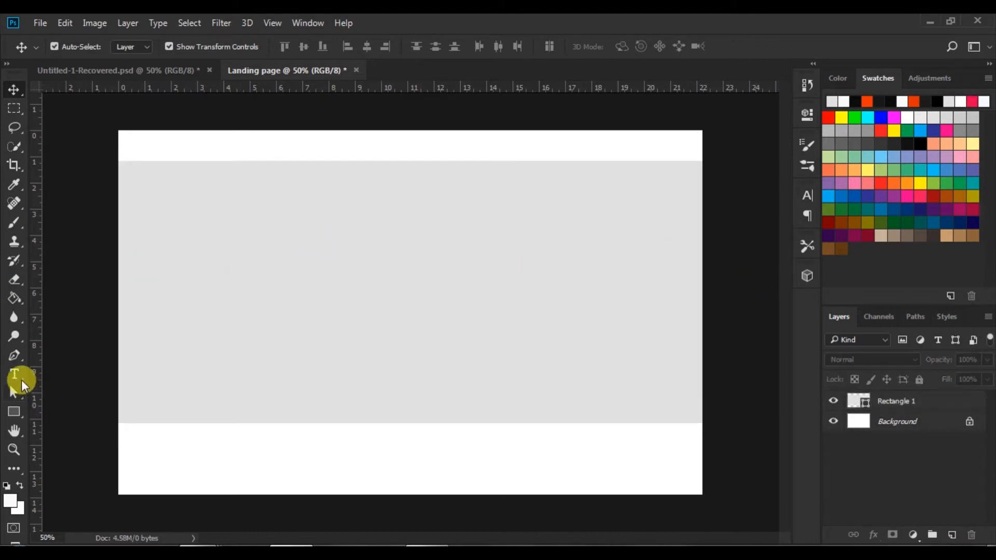
Add the text FITNESS on the grey band in dark grey Geometr706 BlkCn BT Black at 100 pt.
click(14, 373)
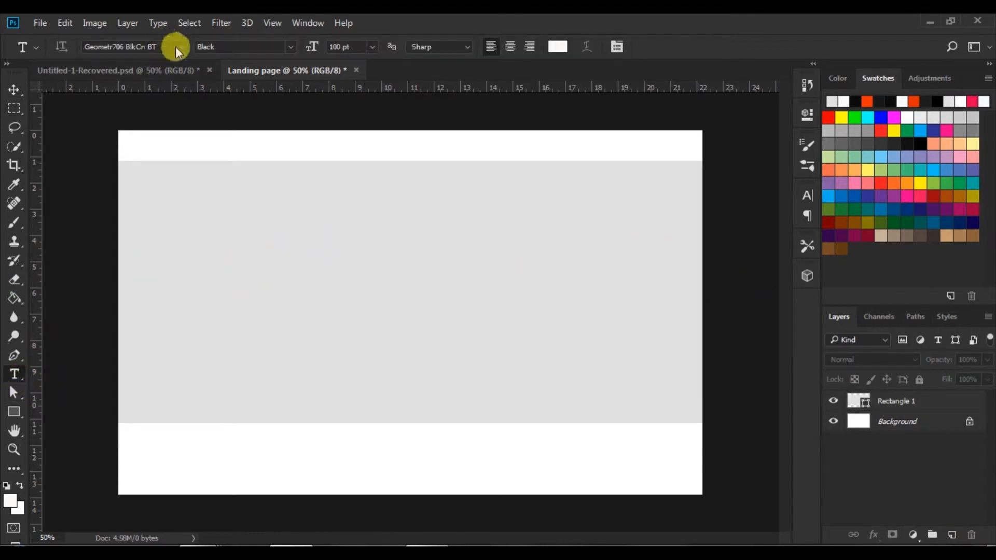
click(181, 45)
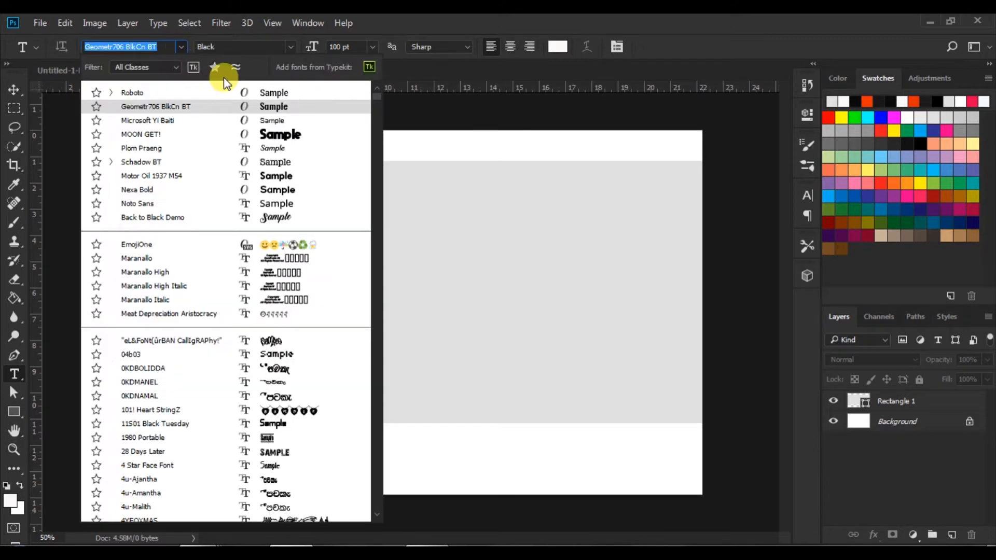
click(257, 107)
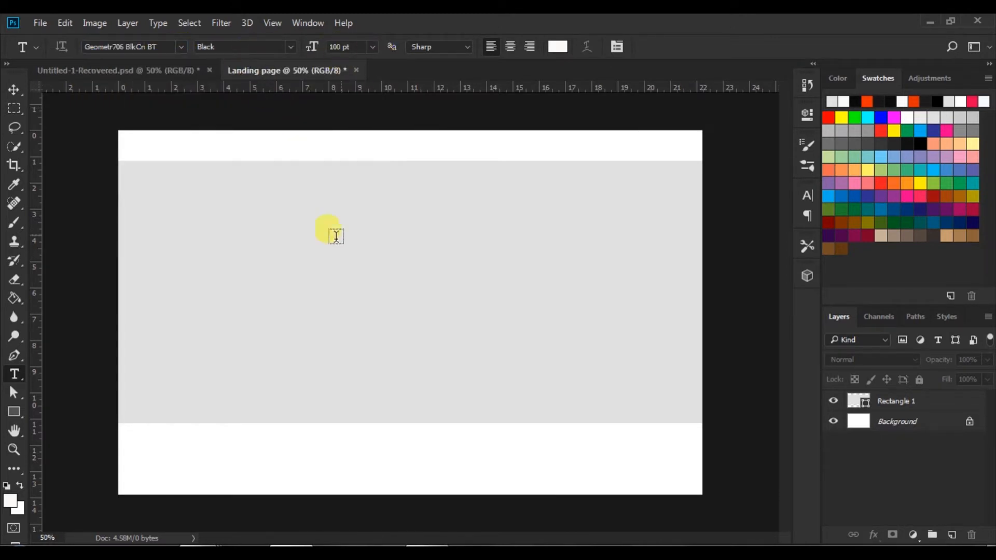
click(558, 46)
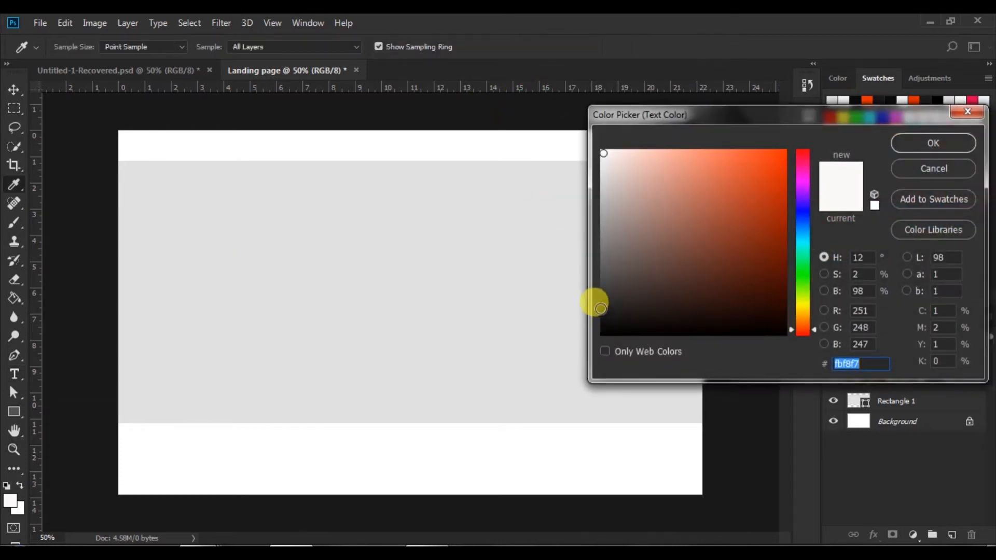
click(599, 306)
click(933, 142)
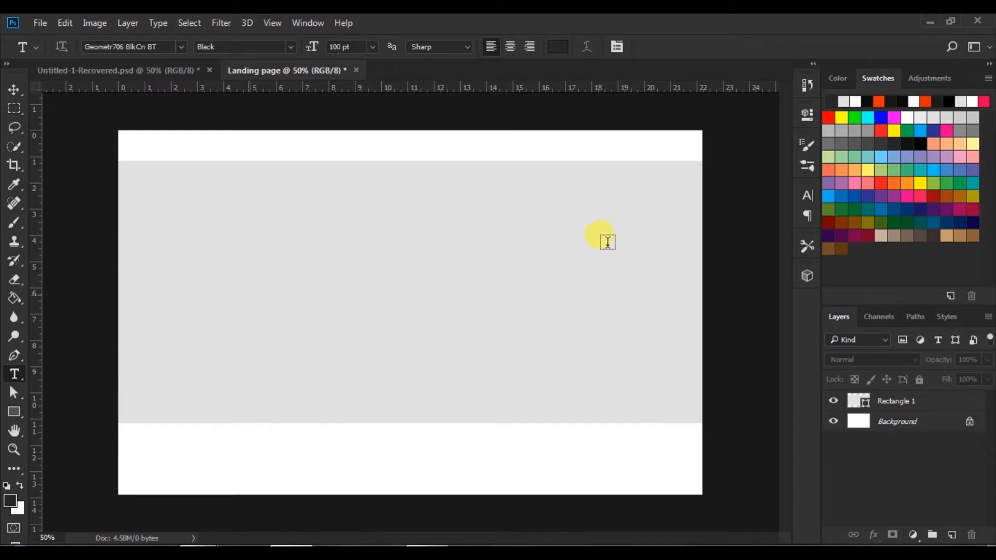
click(248, 294)
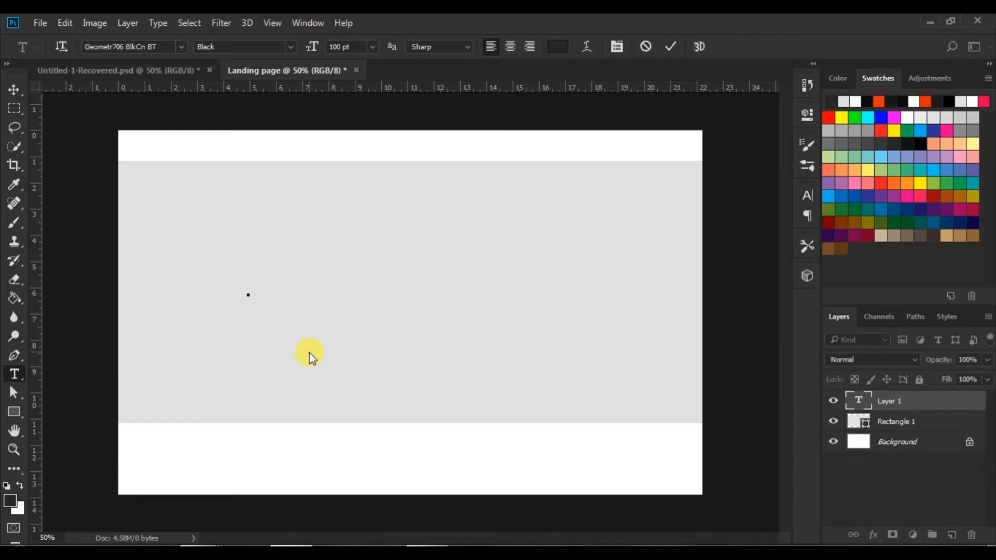
text(FITNESS)
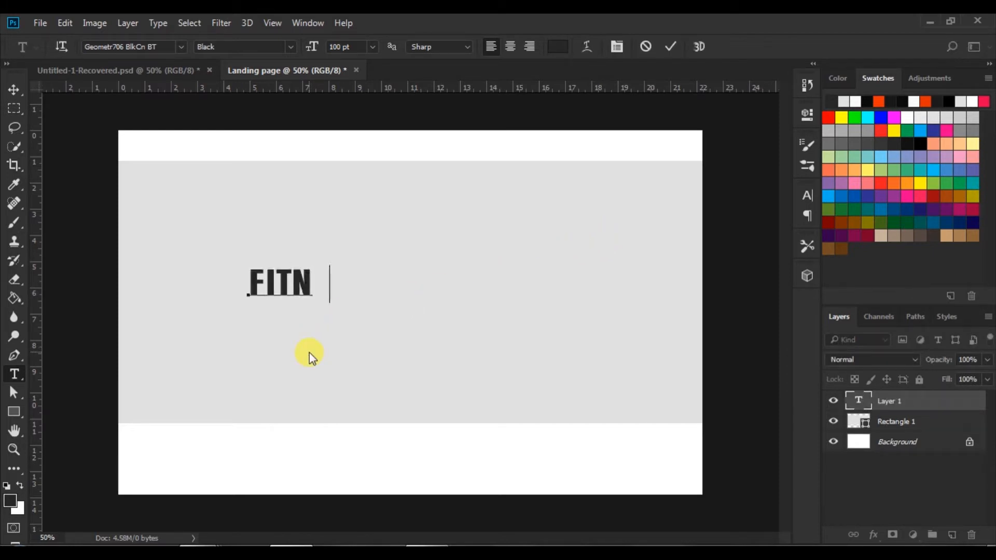
click(667, 46)
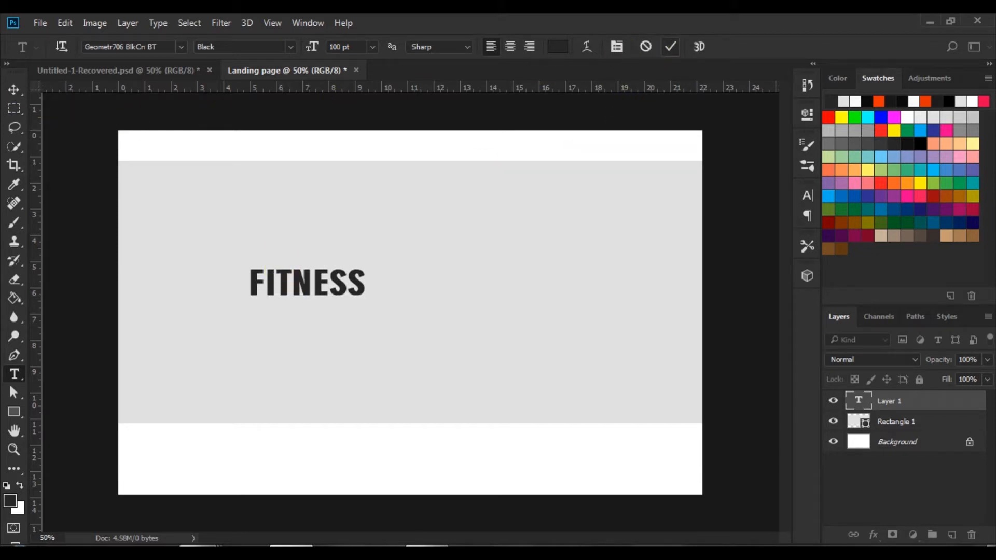
Enlarge the FITNESS text to about 402%, position it across the grey band, and lower its opacity to 15%.
click(10, 92)
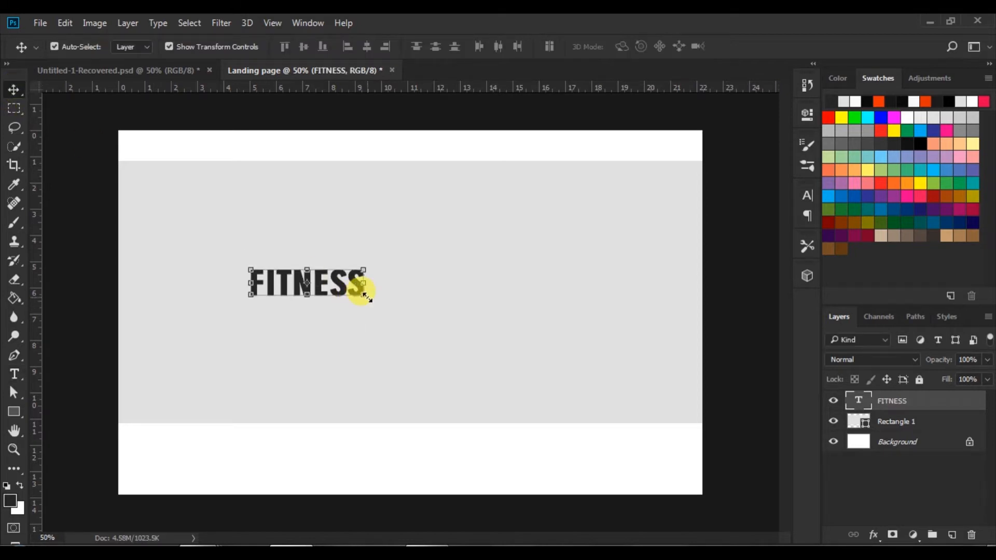
click(367, 297)
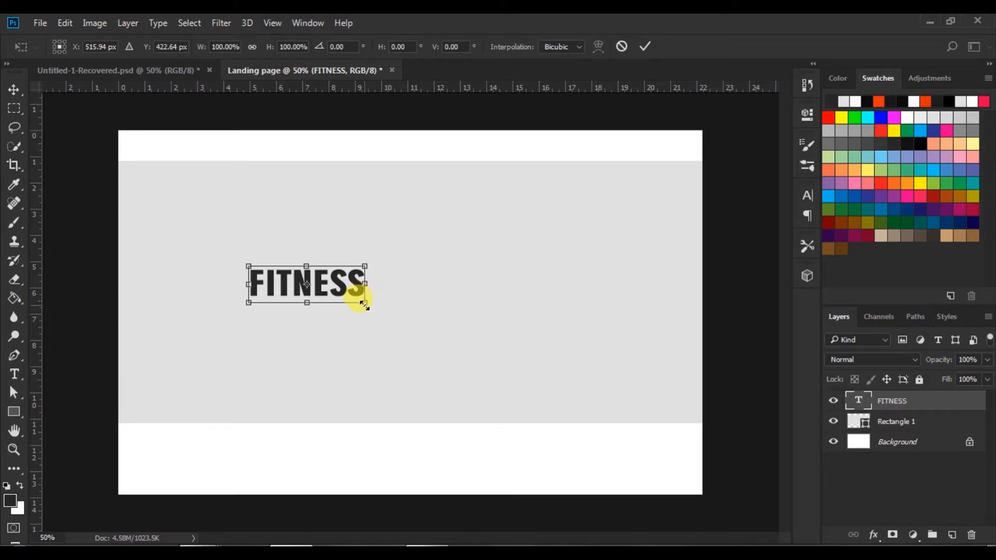
drag(365, 301, 647, 447)
drag(249, 266, 206, 225)
click(645, 47)
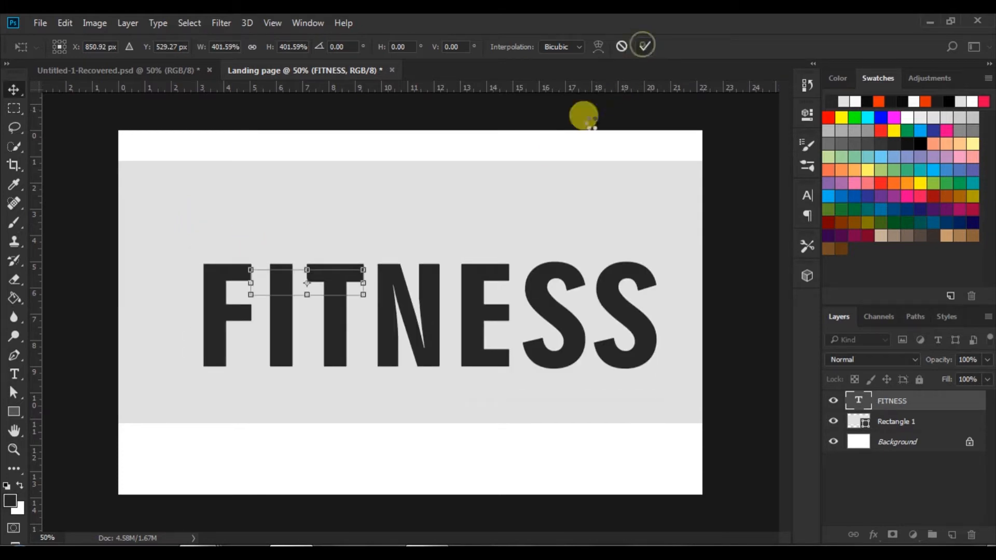
drag(483, 322, 447, 286)
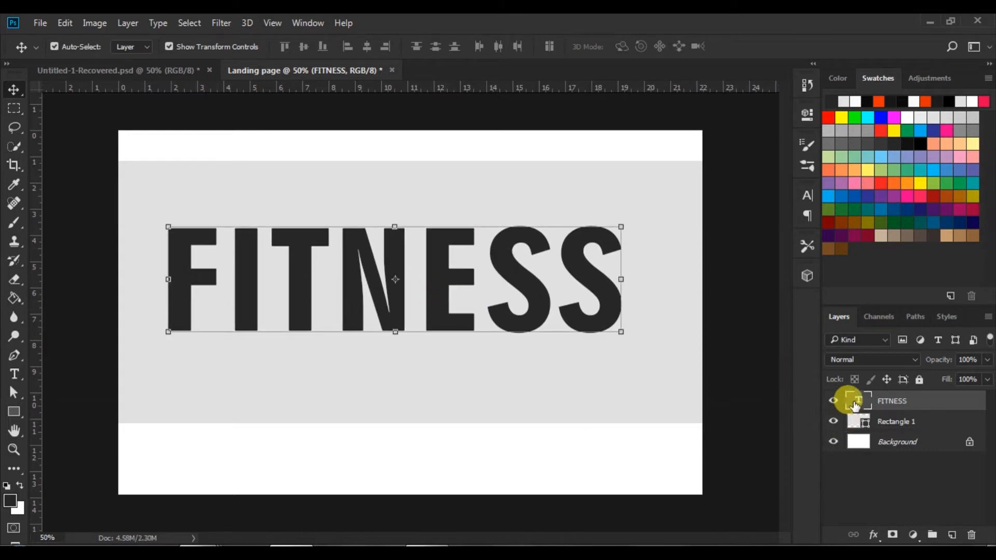
drag(987, 360, 926, 375)
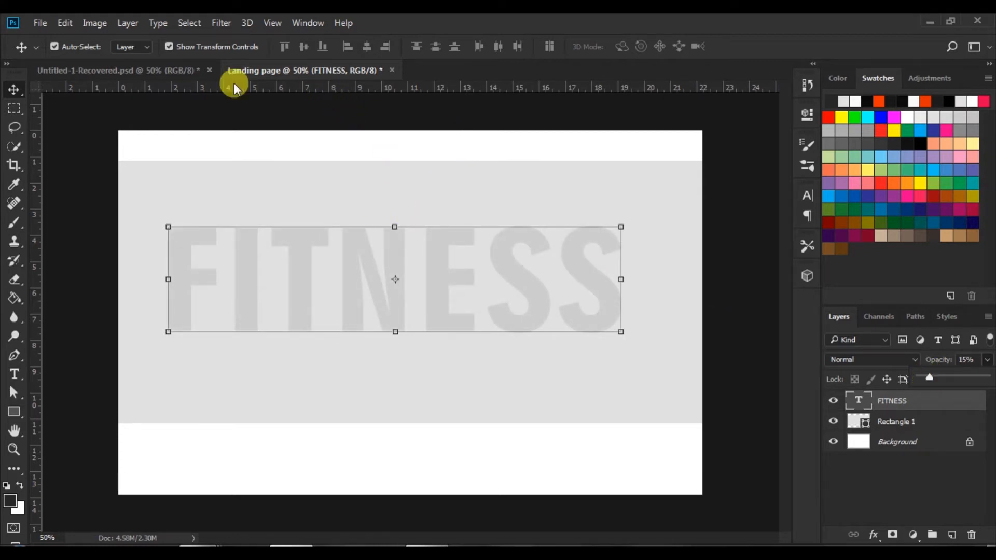
Copy the stretching woman cutout from Untitled-1-Recovered.psd into the Landing page document and place it over the left part of the grey band.
click(164, 69)
drag(273, 73, 278, 240)
drag(272, 191, 304, 231)
Set the FITNESS text's opacity to 15% and shift it slightly down and to the right behind the woman.
click(529, 285)
key(1)
key(5)
drag(511, 265, 533, 282)
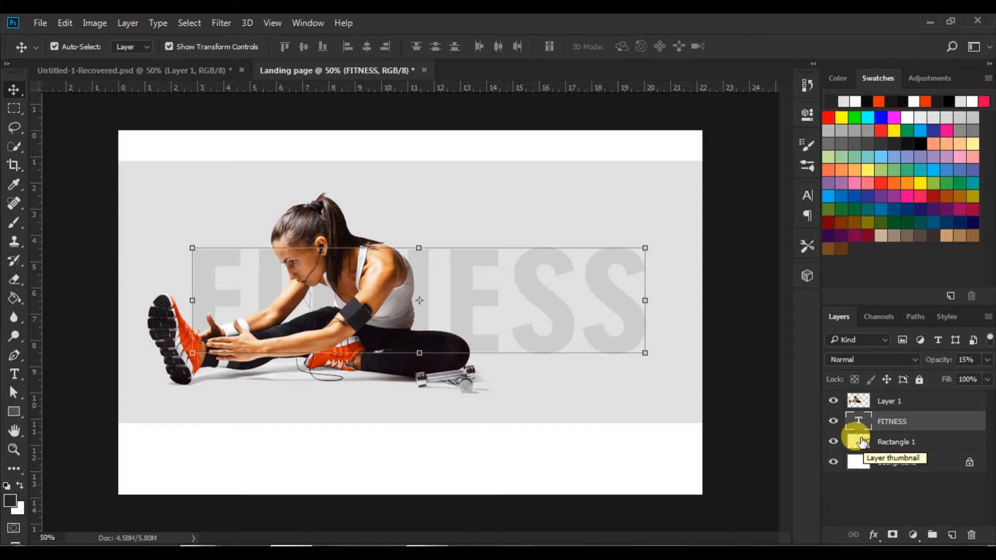
Add an empty layer between the grey rectangle and the FITNESS text and activate the Brush tool.
click(861, 442)
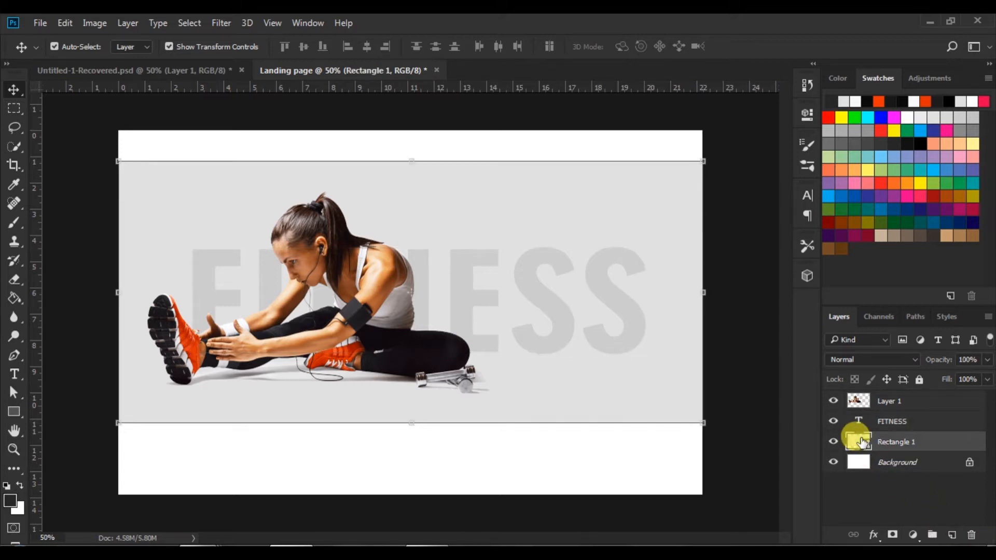
click(858, 421)
click(858, 441)
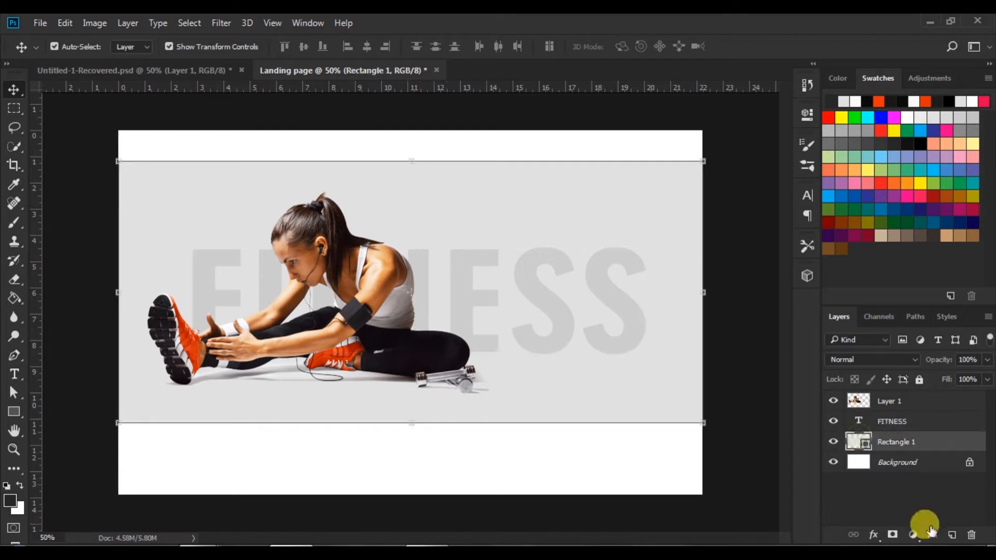
click(952, 534)
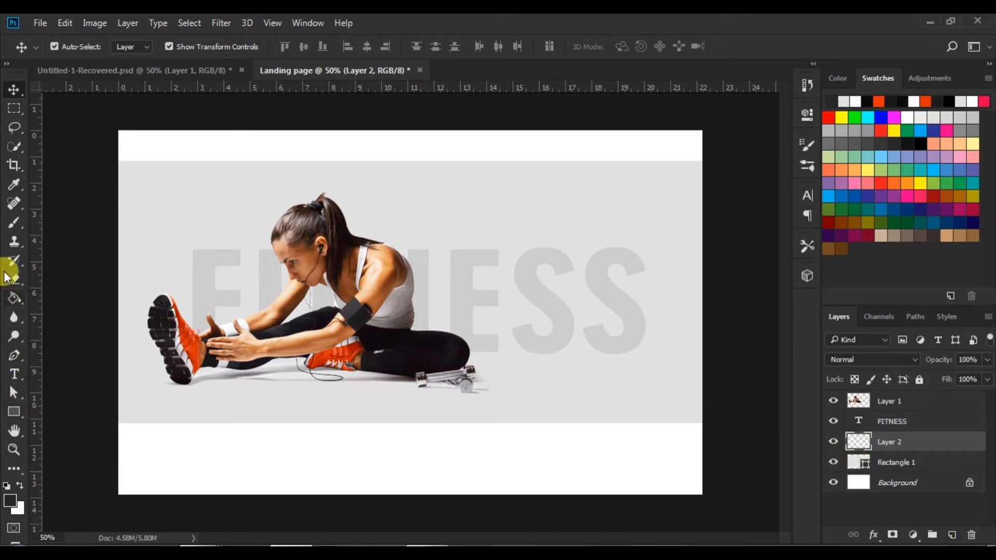
click(14, 223)
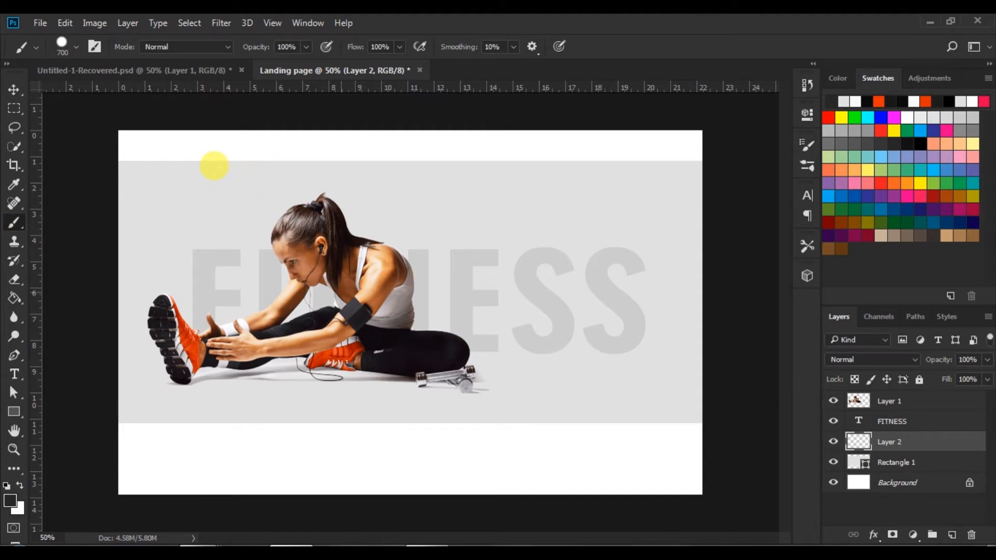
click(341, 292)
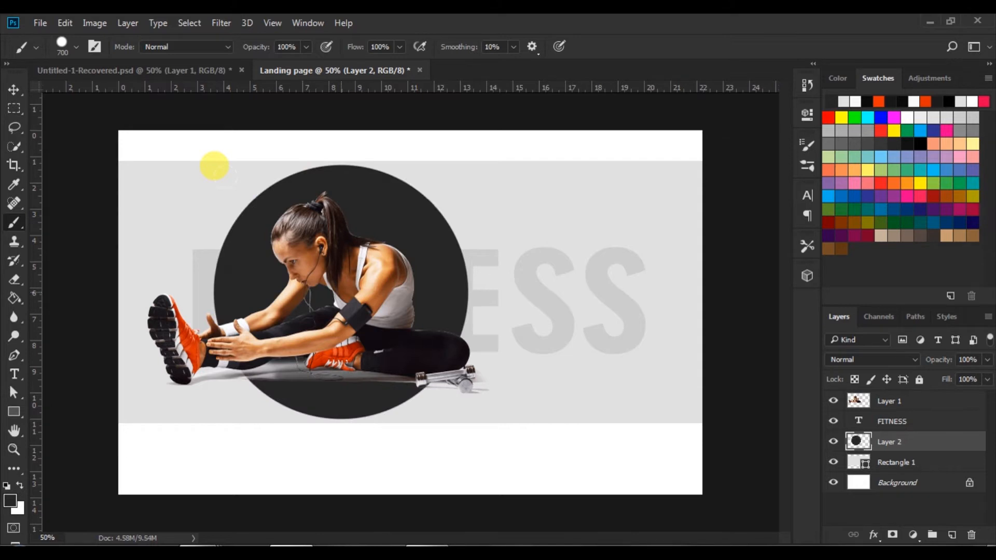
click(64, 23)
click(96, 59)
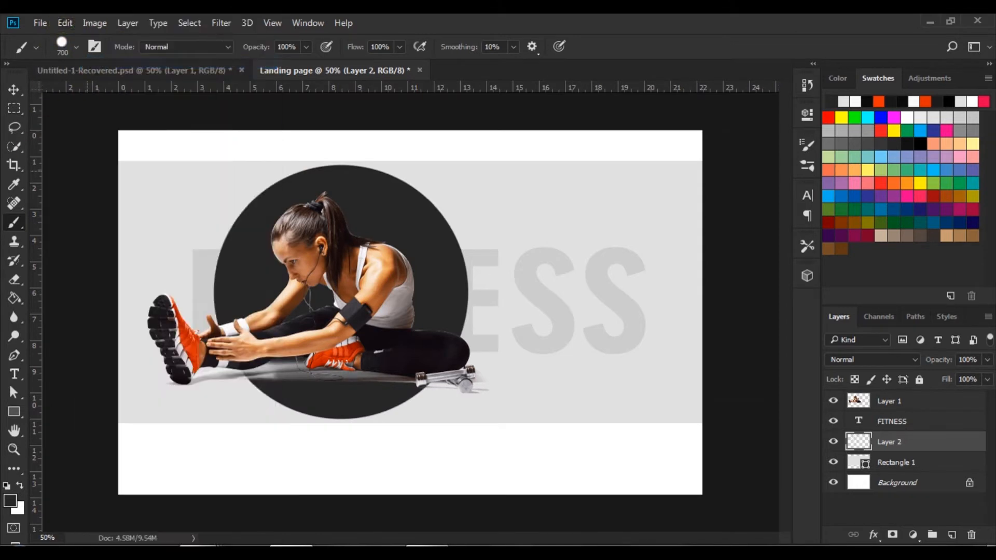
Set the foreground colour to white (ffffff) by sampling the white canvas area.
click(12, 501)
click(254, 433)
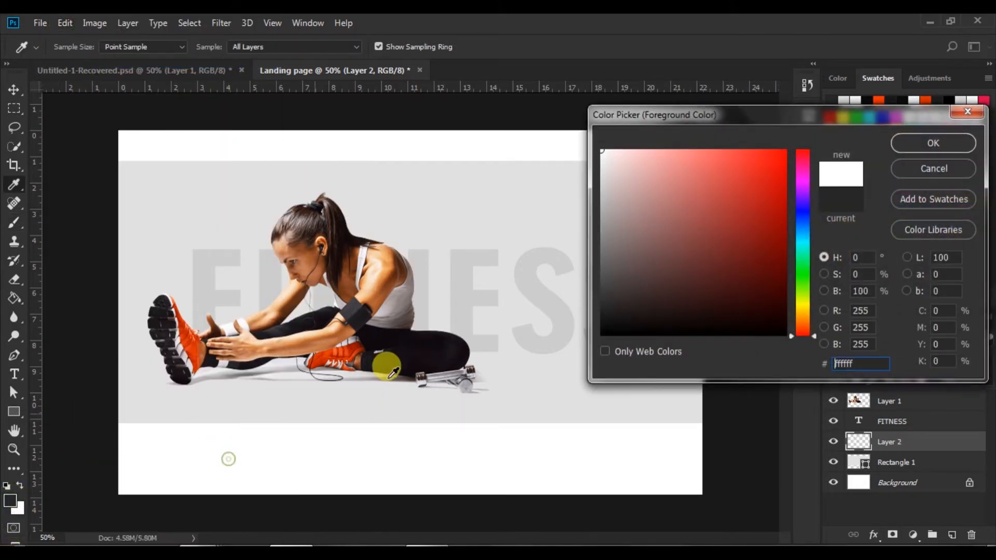
click(933, 143)
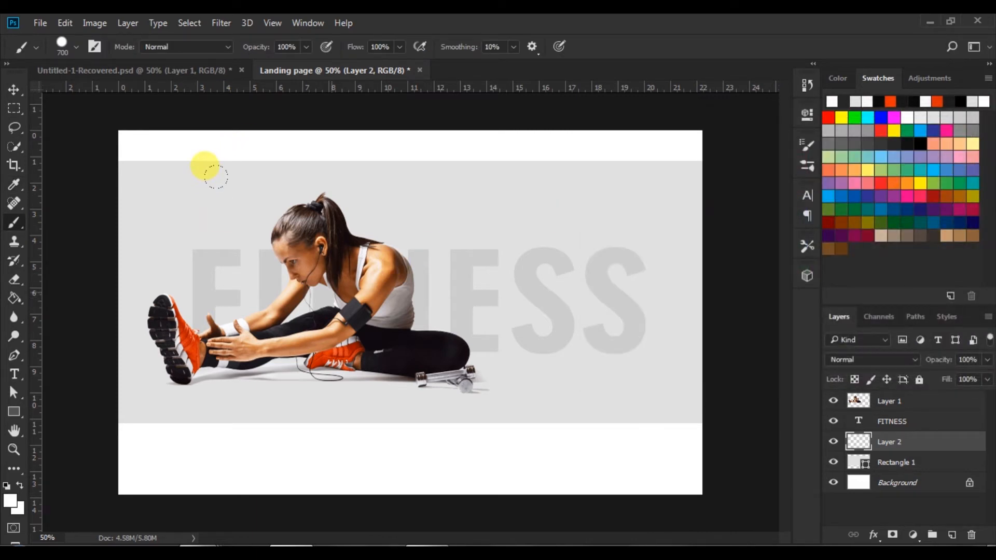
Stamp a single white 700 px circle behind the woman on the empty layer and set that layer's opacity to 60%.
click(342, 294)
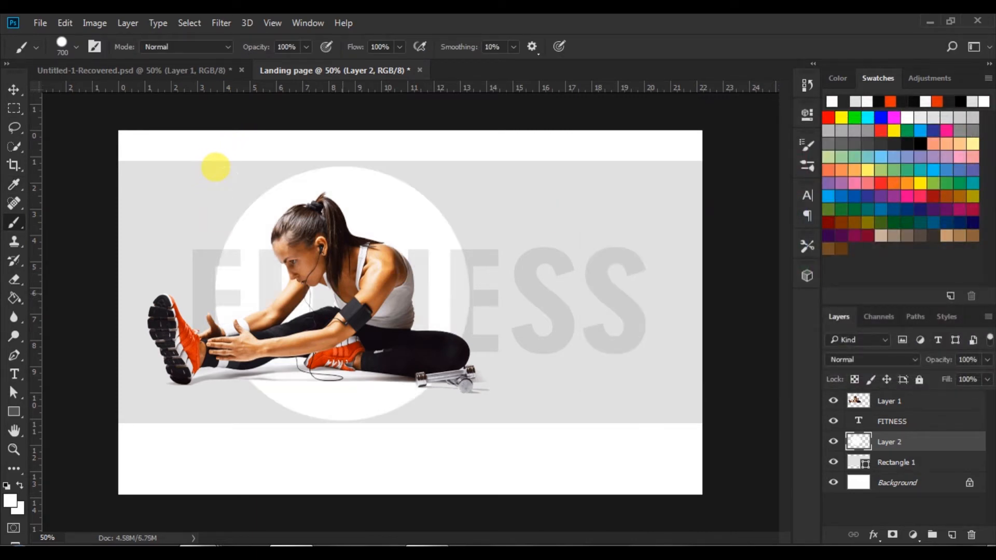
click(12, 88)
click(987, 359)
drag(971, 375, 960, 382)
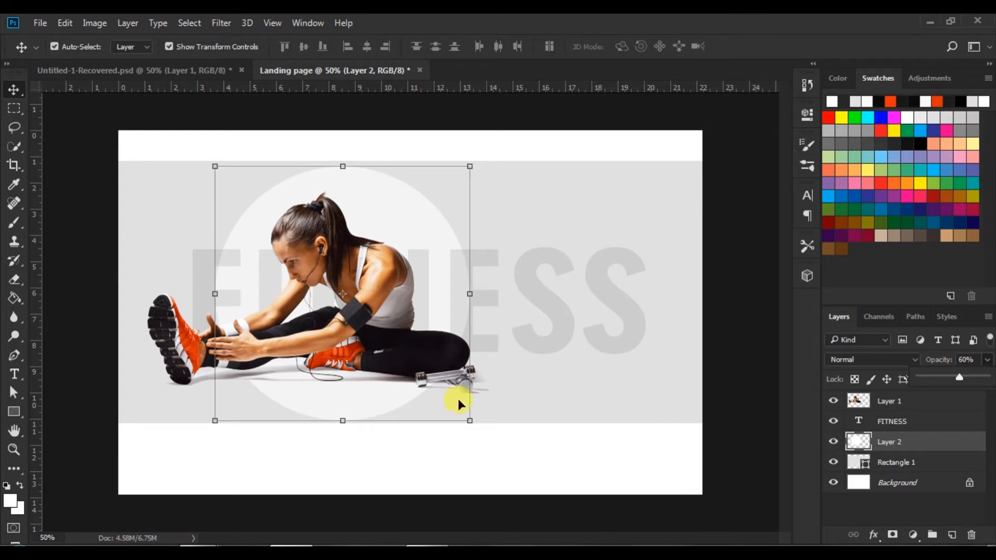
click(732, 321)
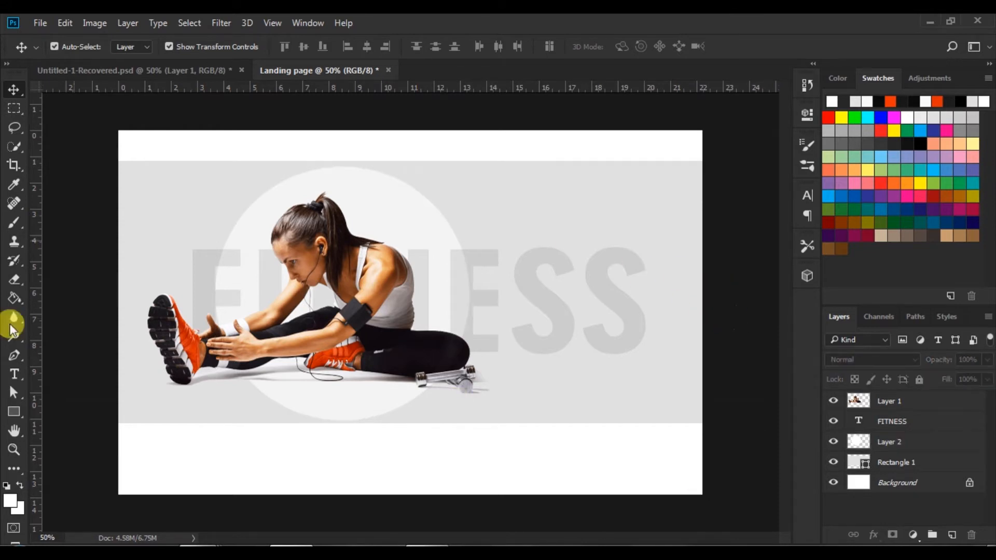
Set up the Type tool with Roboto Bold Condensed at 18 pt and a near-black text colour (222121).
click(15, 373)
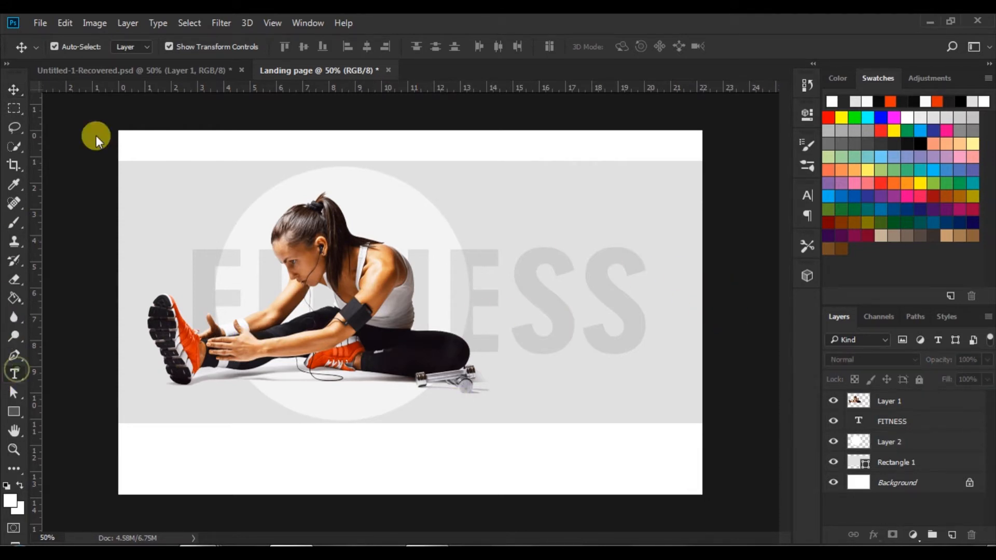
click(182, 46)
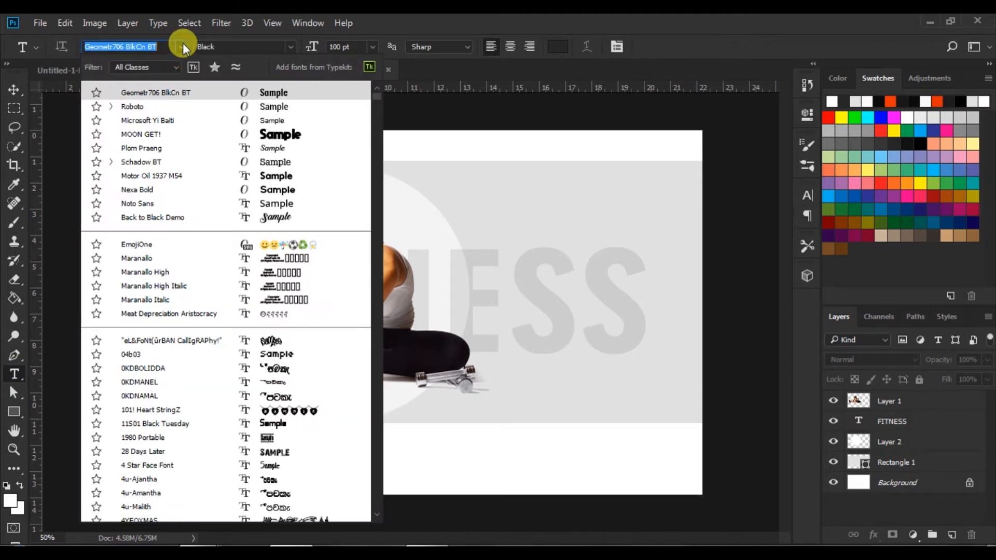
click(272, 104)
click(288, 47)
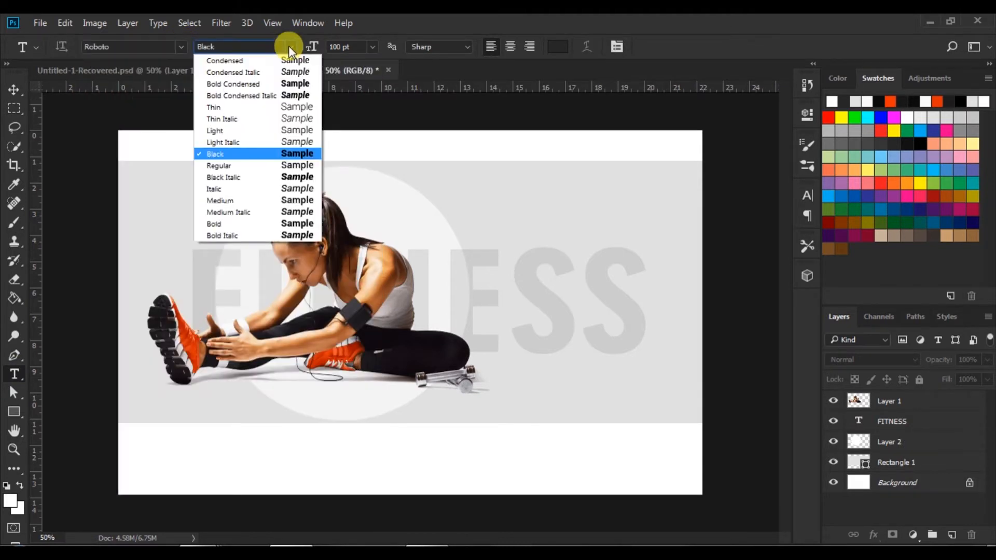
click(286, 83)
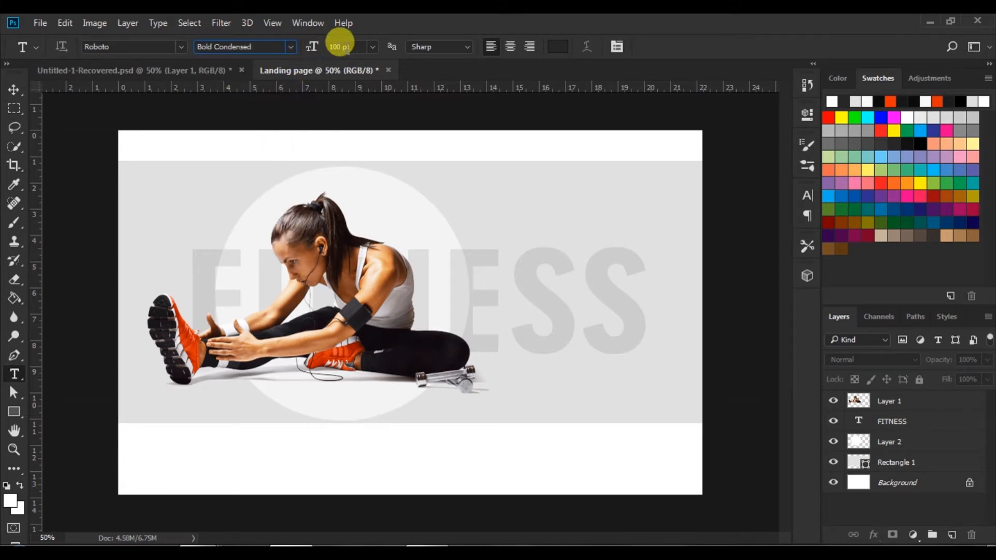
click(372, 46)
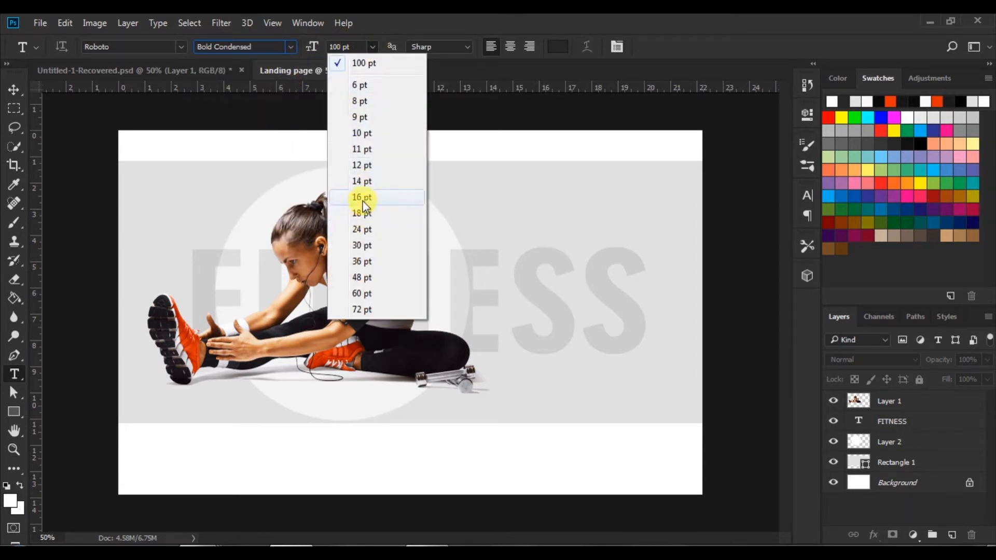
click(363, 213)
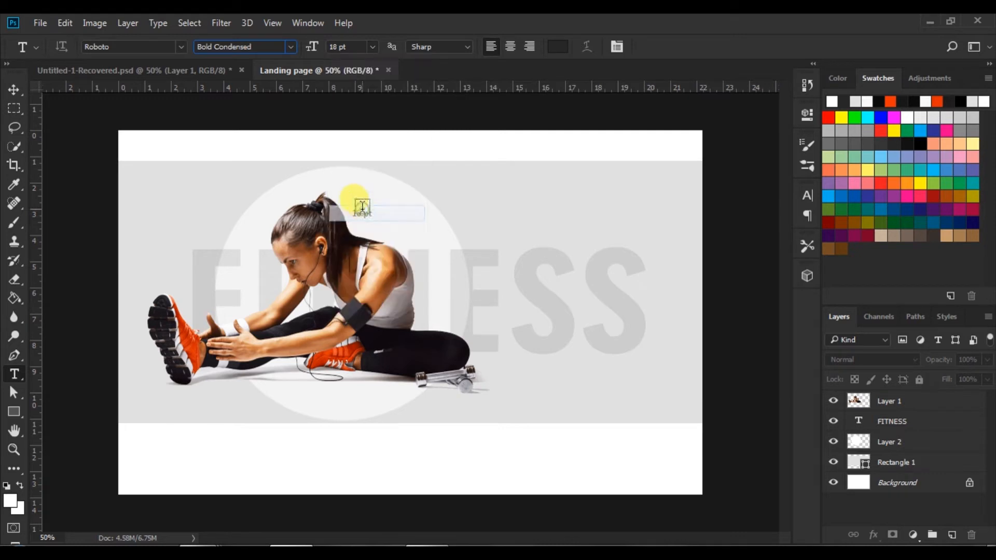
click(558, 46)
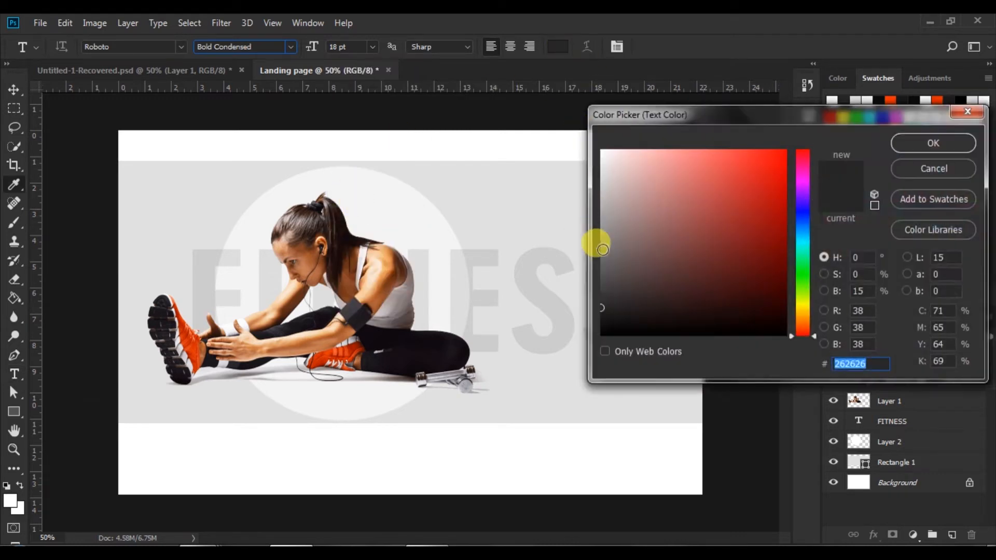
click(602, 310)
click(899, 149)
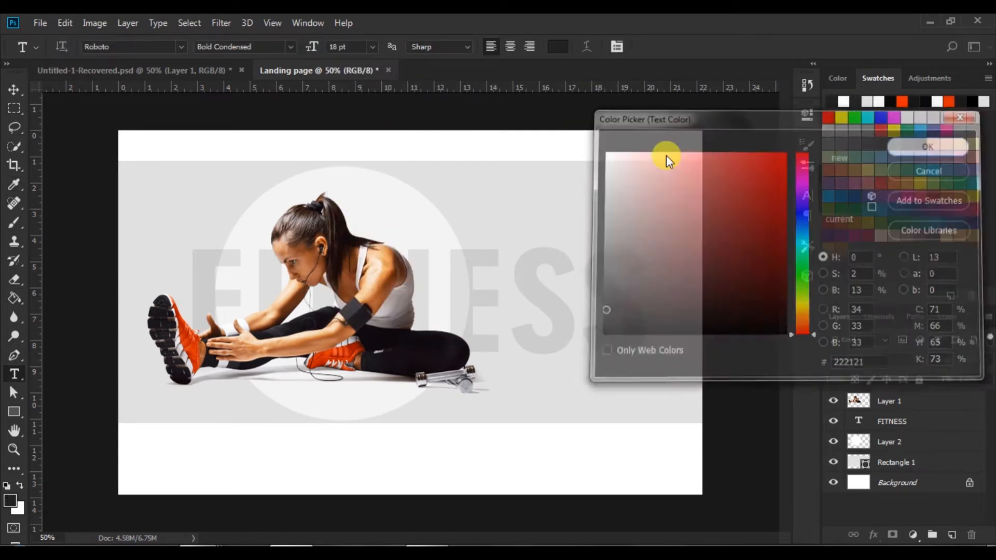
Add the navigation text HOME SERVICES GALLERY COACHES in the white header and even out the gaps between the words.
click(462, 146)
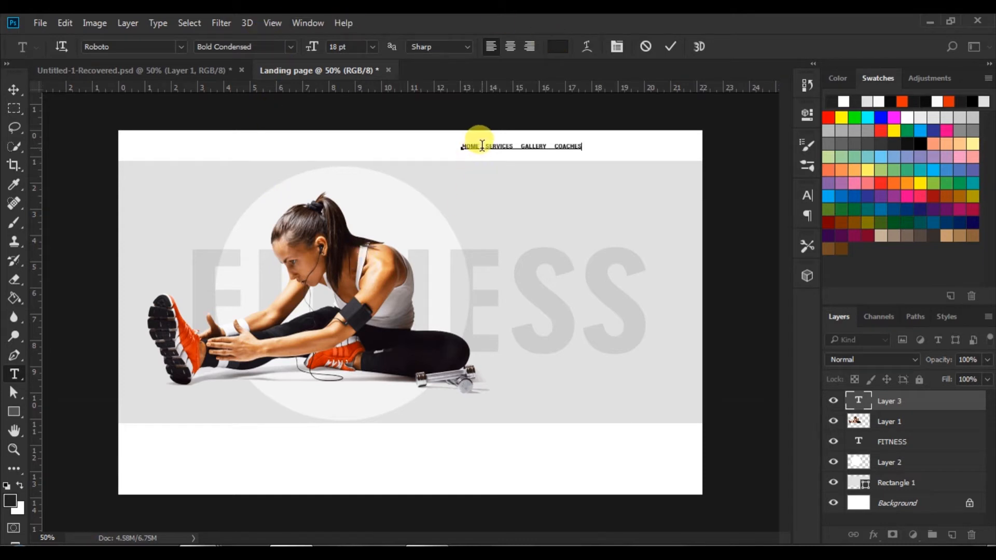
click(517, 146)
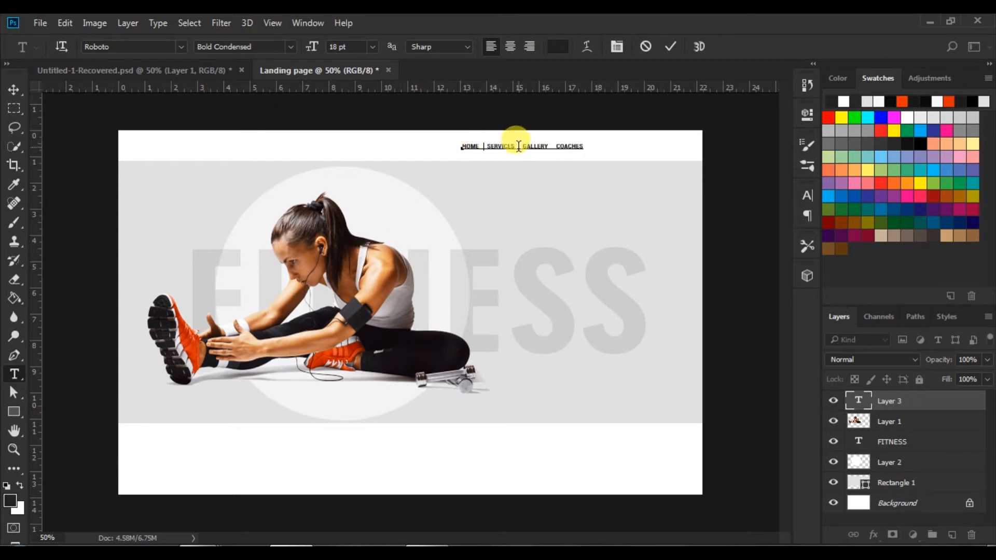
click(553, 146)
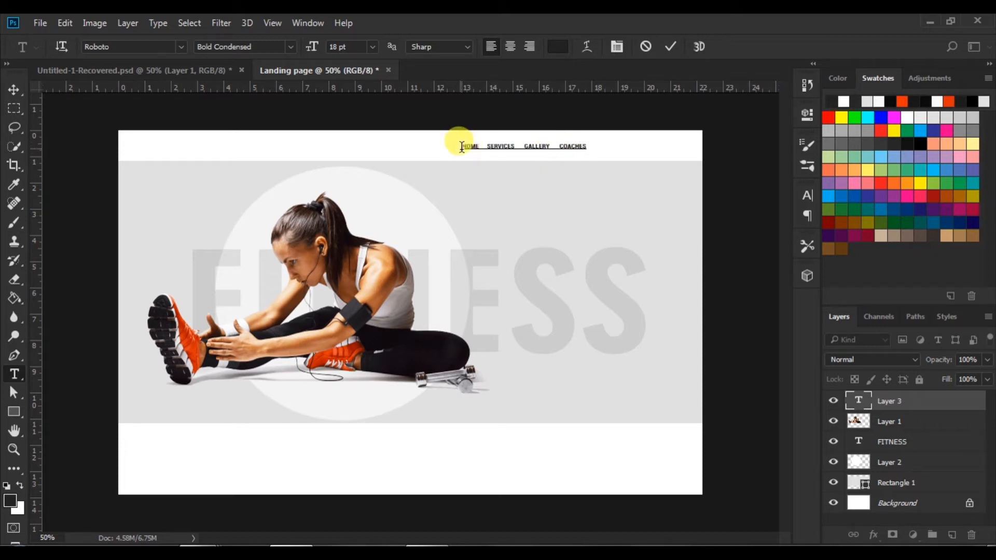
Set the navigation text's size to 20 pt and move it slightly to the right in the header.
key(ctrl+a)
click(330, 46)
text(20)
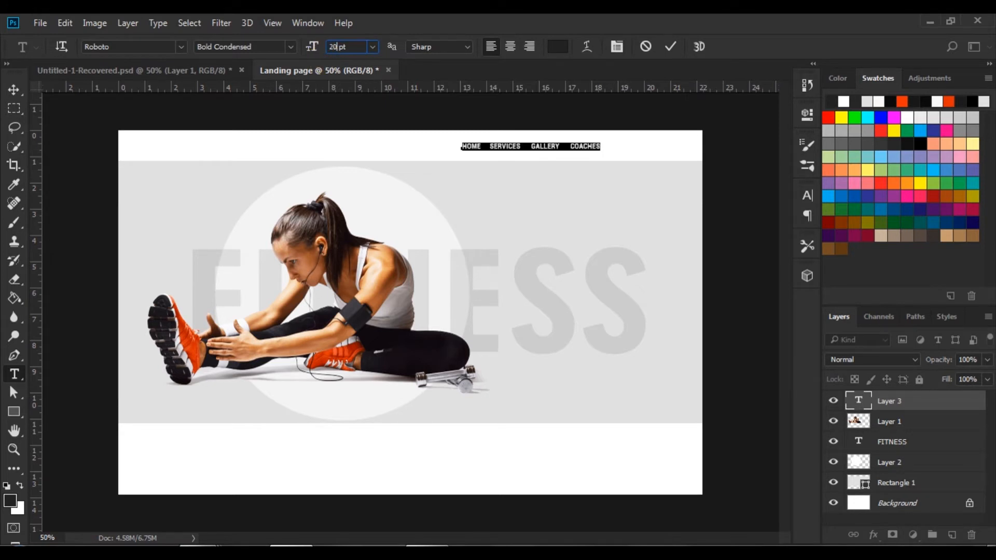
click(669, 46)
click(11, 90)
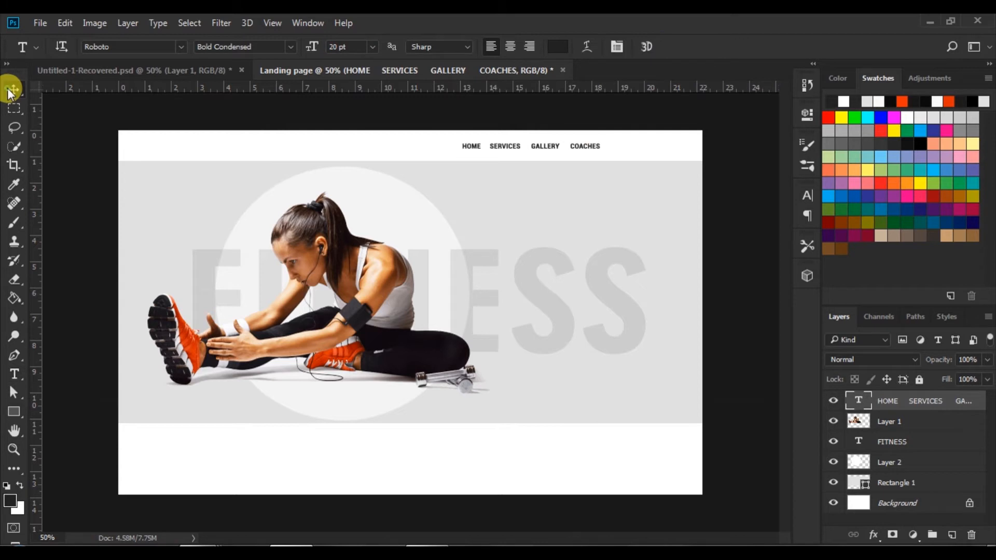
click(548, 145)
mouse_move(547, 146)
mouse_down()
mouse_move(572, 149)
mouse_move(564, 150)
mouse_up()
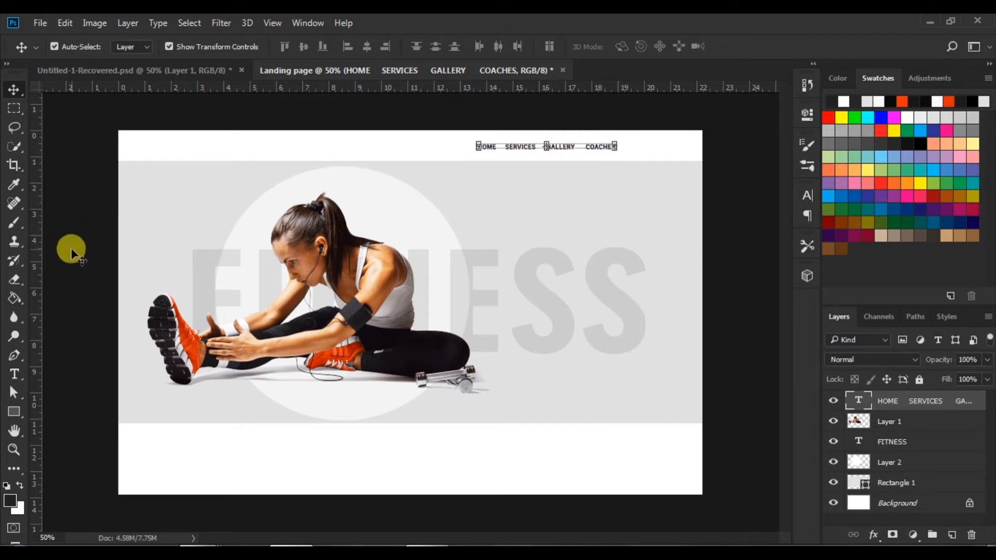
click(64, 179)
Add the logo text FITPRO at the header's left end in near-black Geometr706 BlkCn BT Black, 30 pt.
click(14, 374)
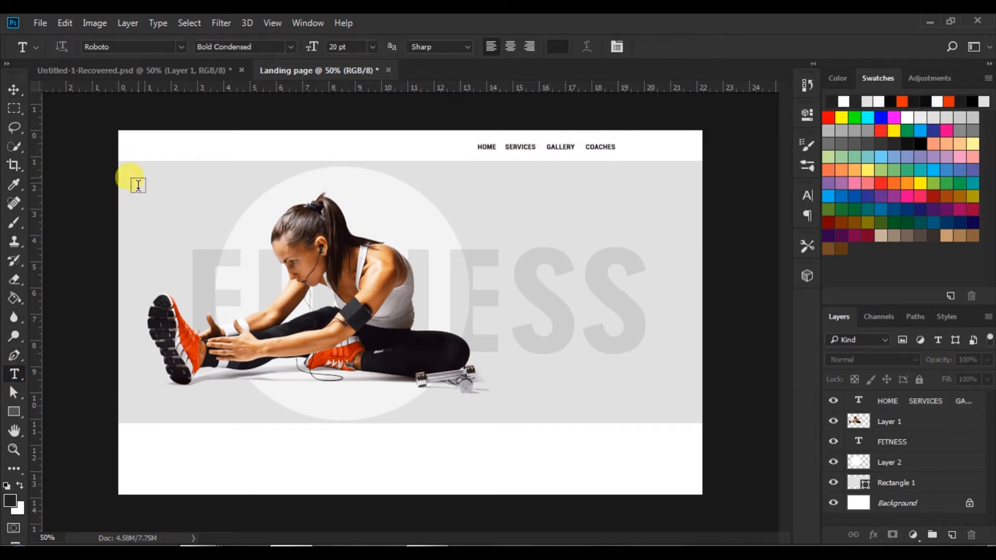
click(132, 151)
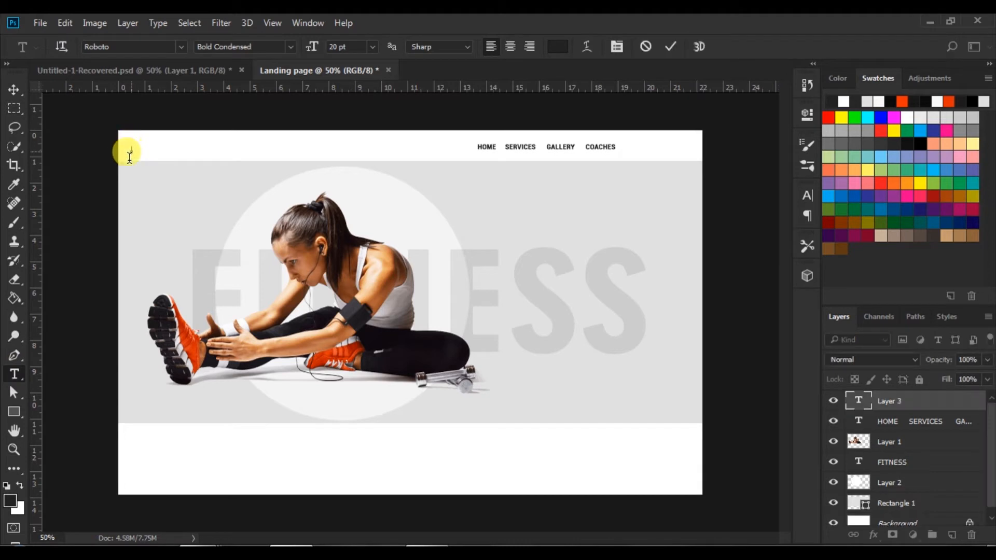
click(180, 44)
click(266, 95)
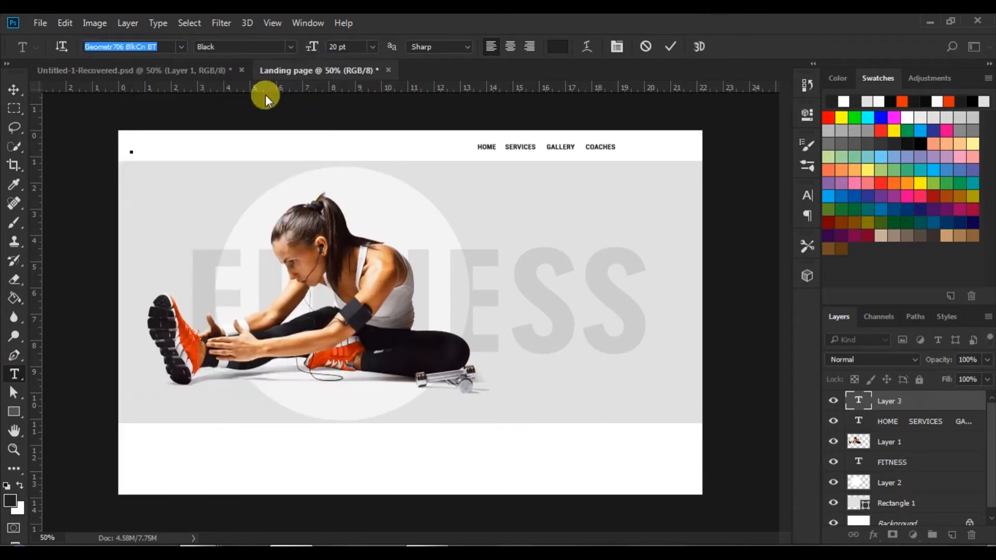
click(369, 48)
click(366, 247)
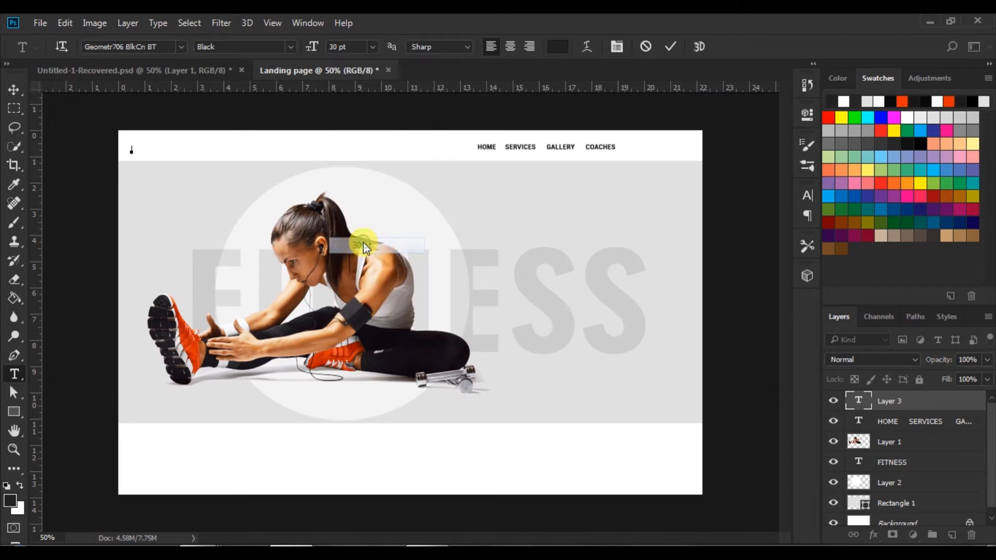
click(557, 46)
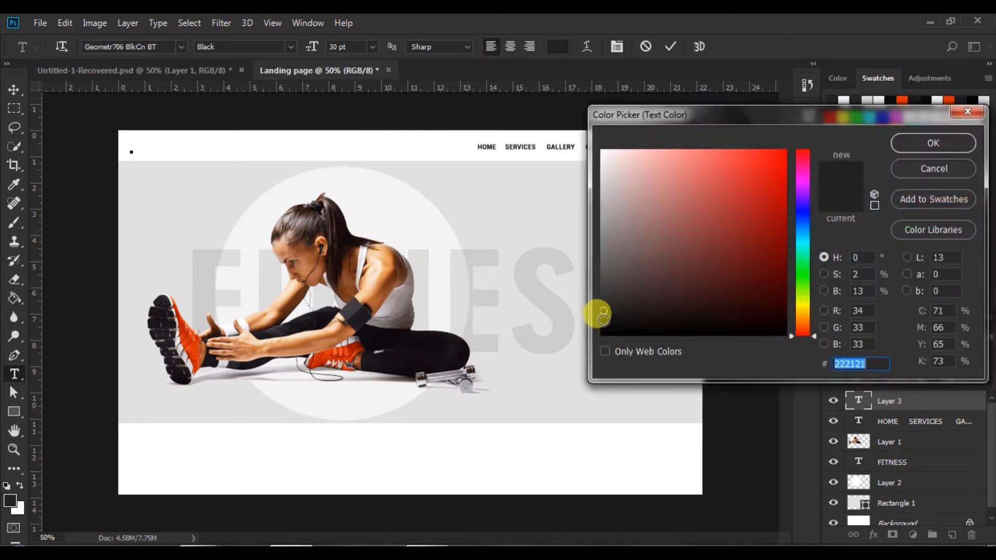
click(920, 139)
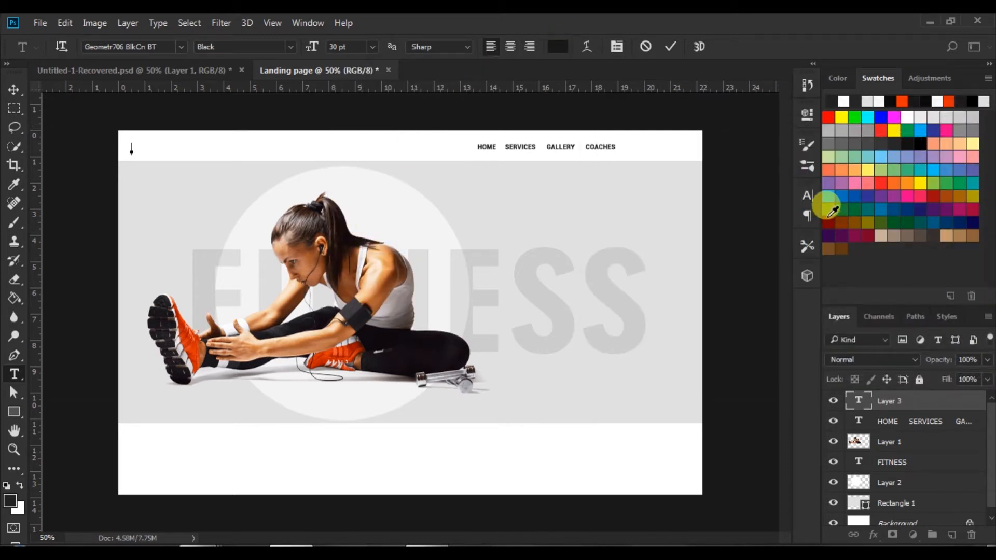
text(E)
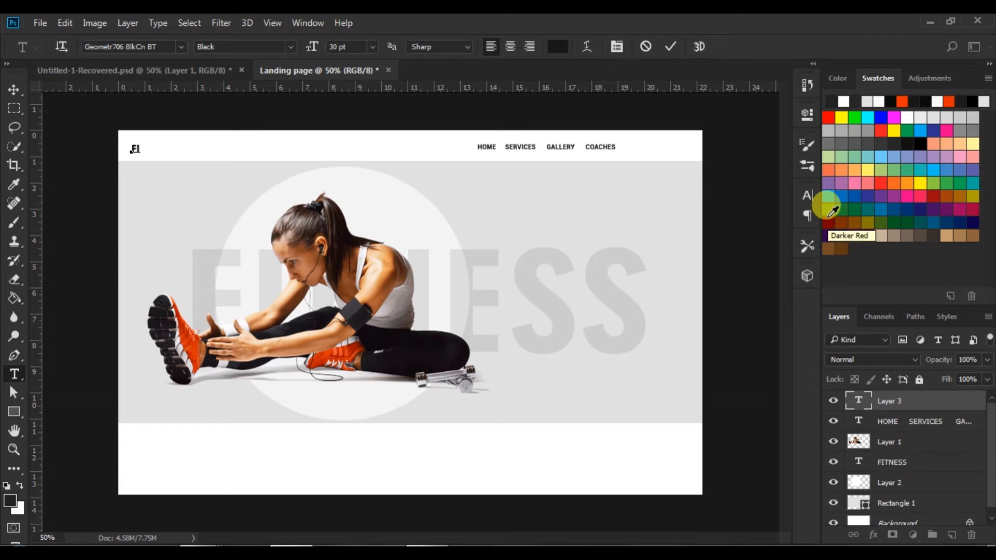
text(RO)
Enlarge the FITPRO logo text to 36 pt and shift it slightly up and to the left.
double_click(132, 148)
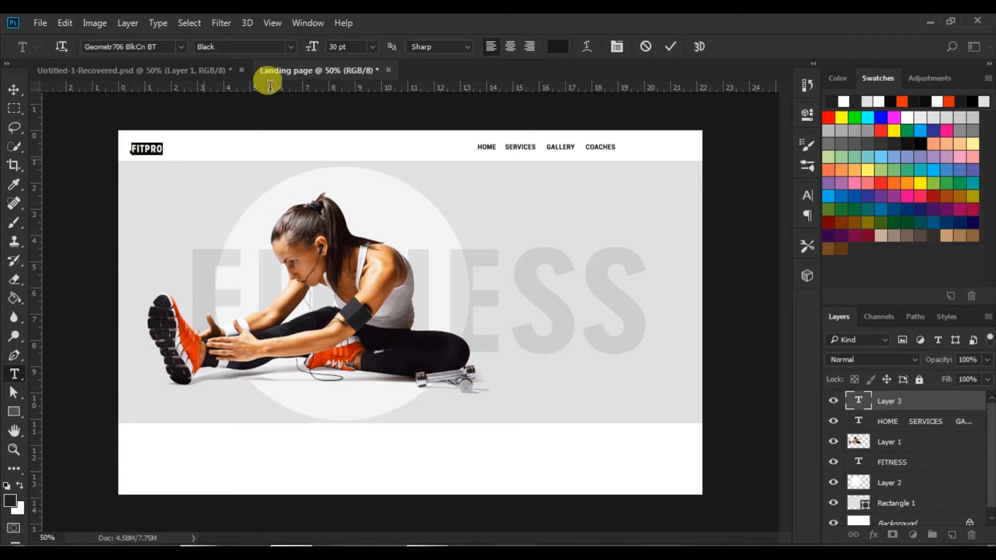
click(369, 47)
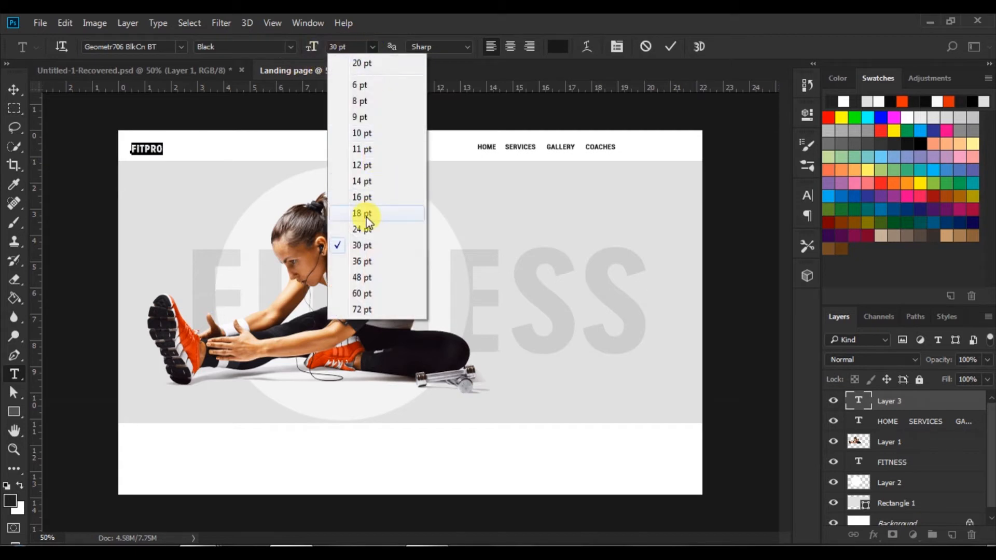
click(363, 259)
drag(164, 156, 157, 155)
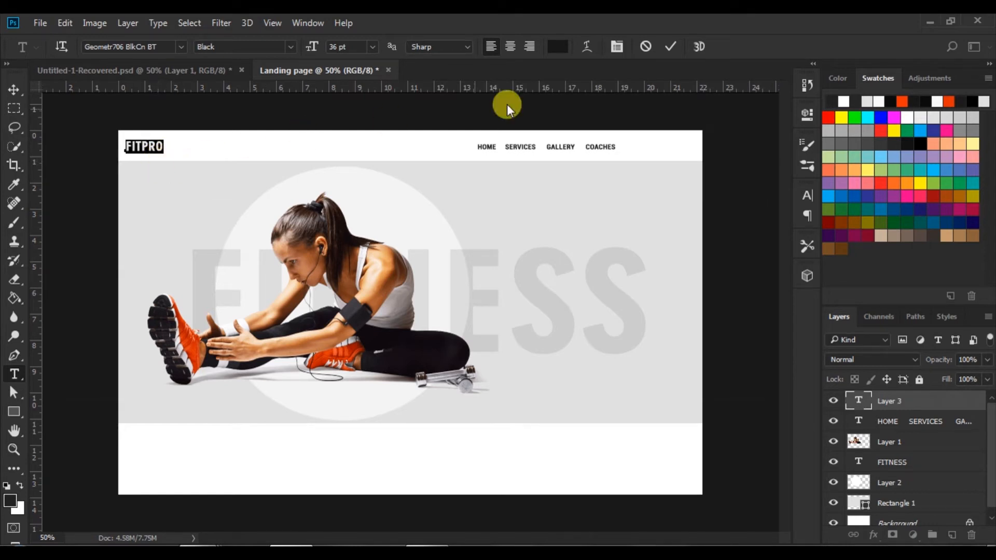
click(669, 47)
Align the bottom edges of the FITPRO logo and the navigation text.
click(15, 91)
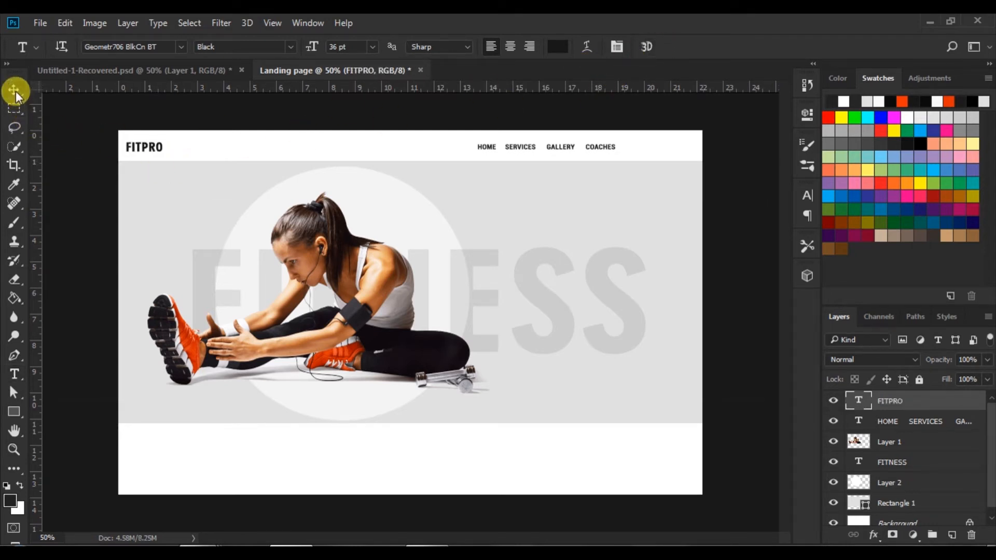
shift+click(559, 150)
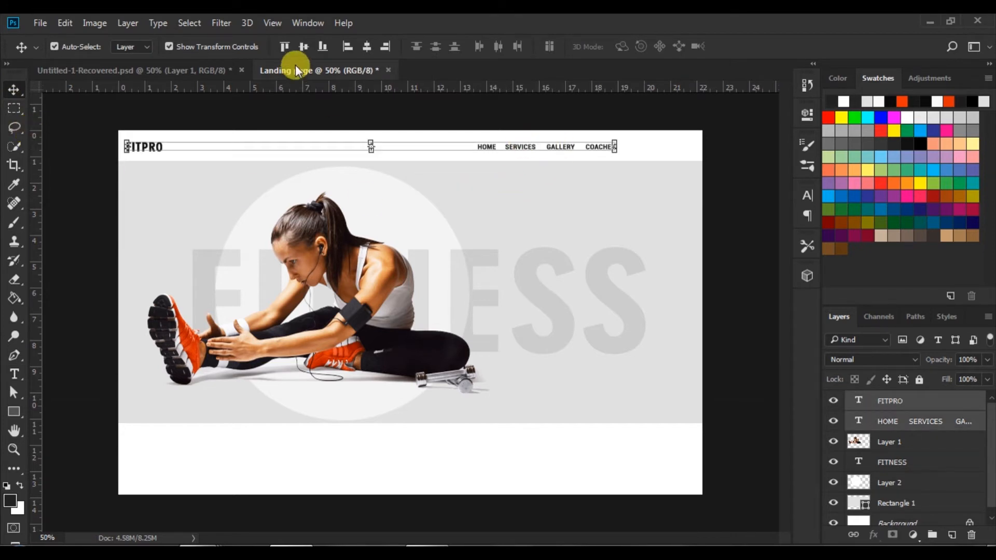
click(324, 47)
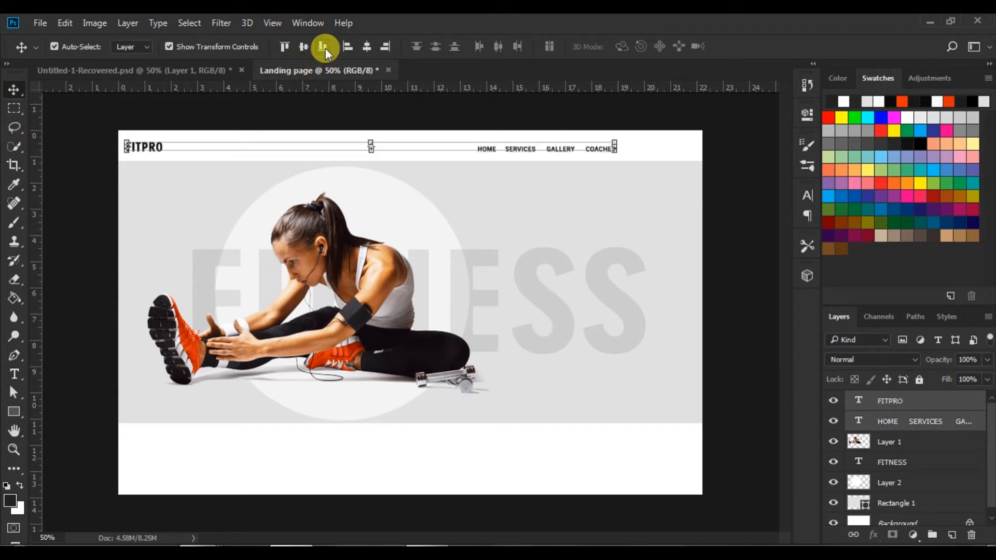
click(338, 108)
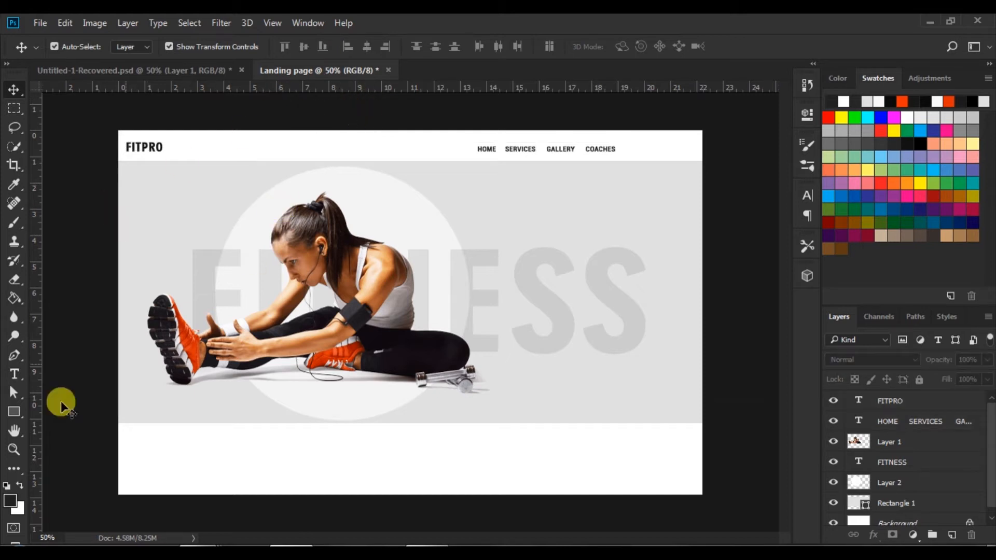
Activate the Pen tool in Shape mode and set its fill to orange (e93908), based on the woman's shoe colour.
click(15, 354)
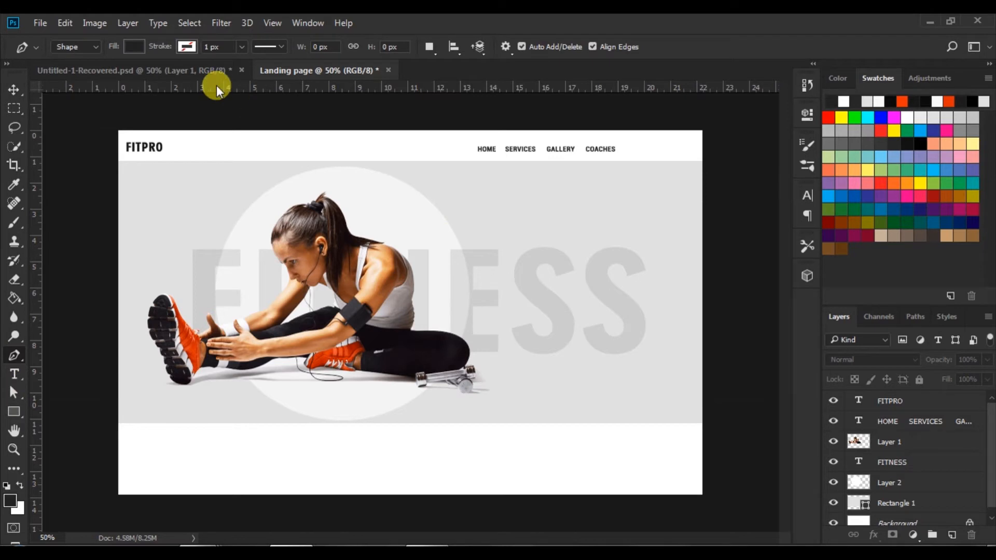
click(133, 46)
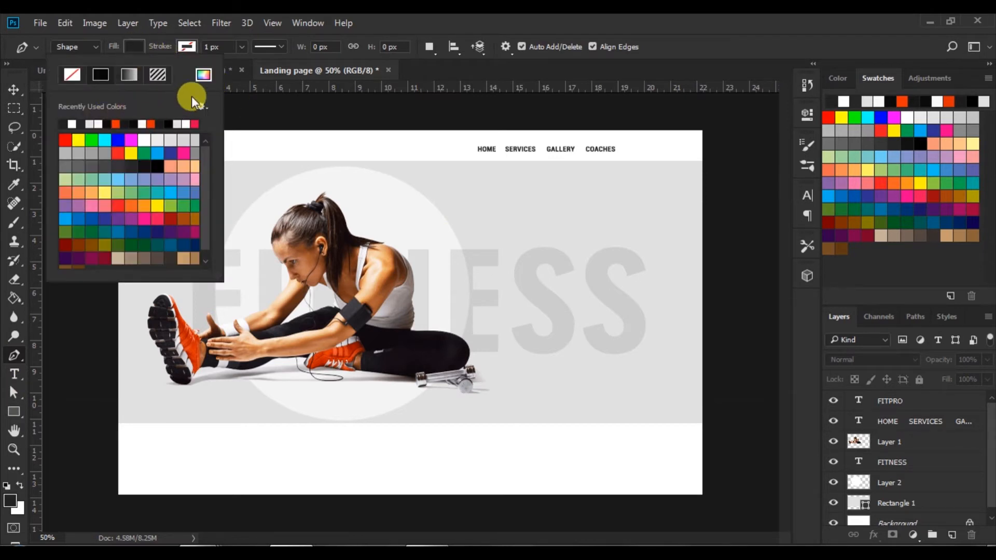
click(203, 77)
click(184, 327)
click(770, 174)
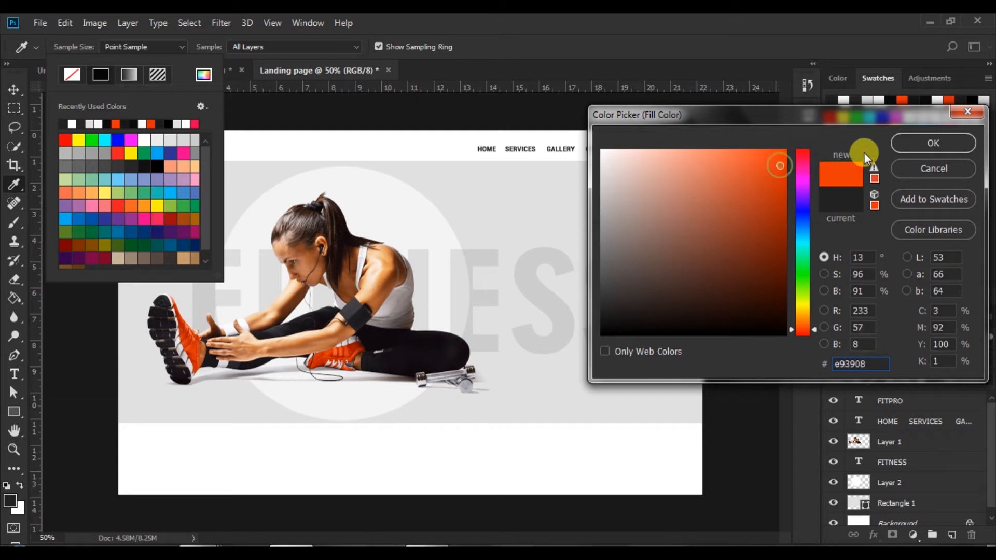
click(933, 143)
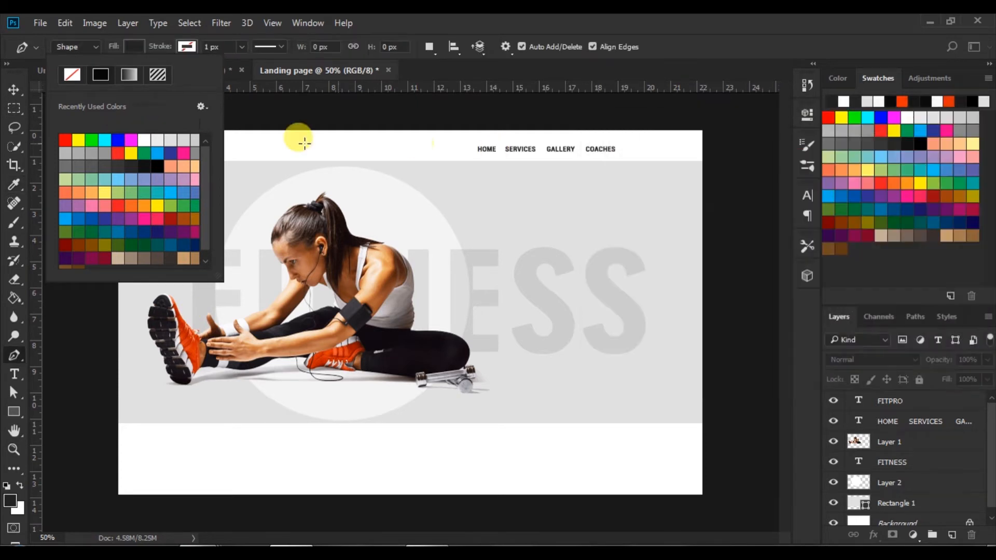
Draw a horizontal underline about 52 px wide beneath the HOME navigation item with the Pen tool.
click(133, 45)
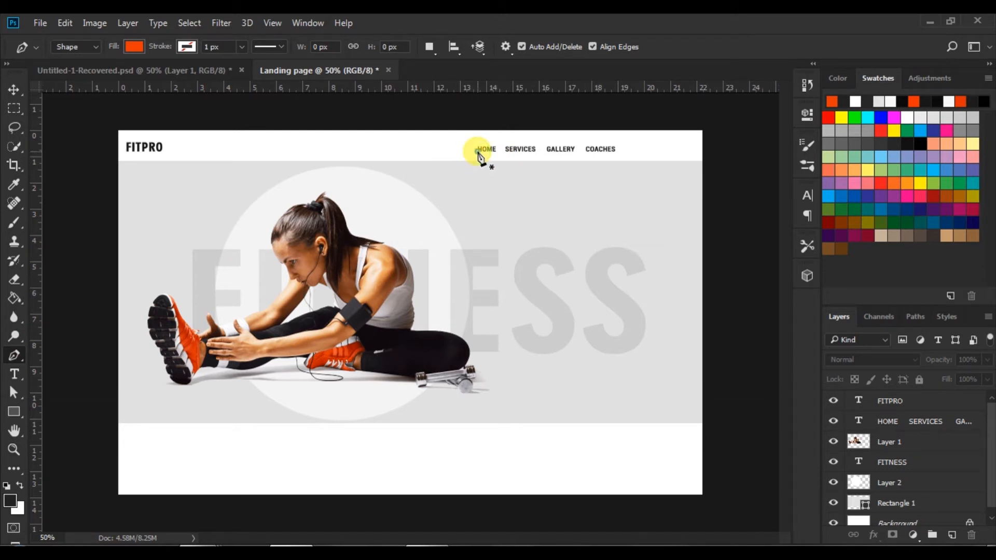
click(477, 151)
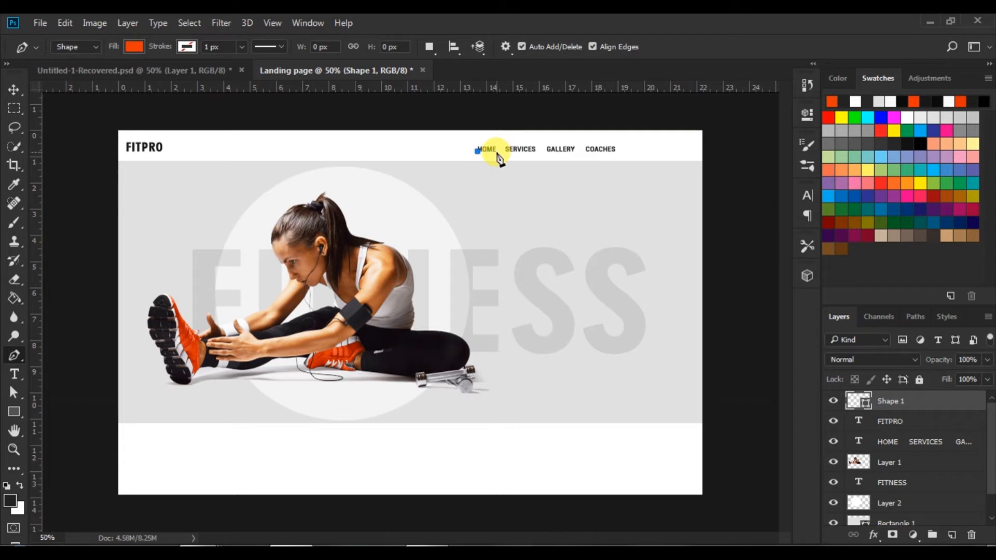
click(497, 151)
Remove the HOME underline's fill, give it an orange stroke about 2.51 px wide, and deselect it.
click(135, 46)
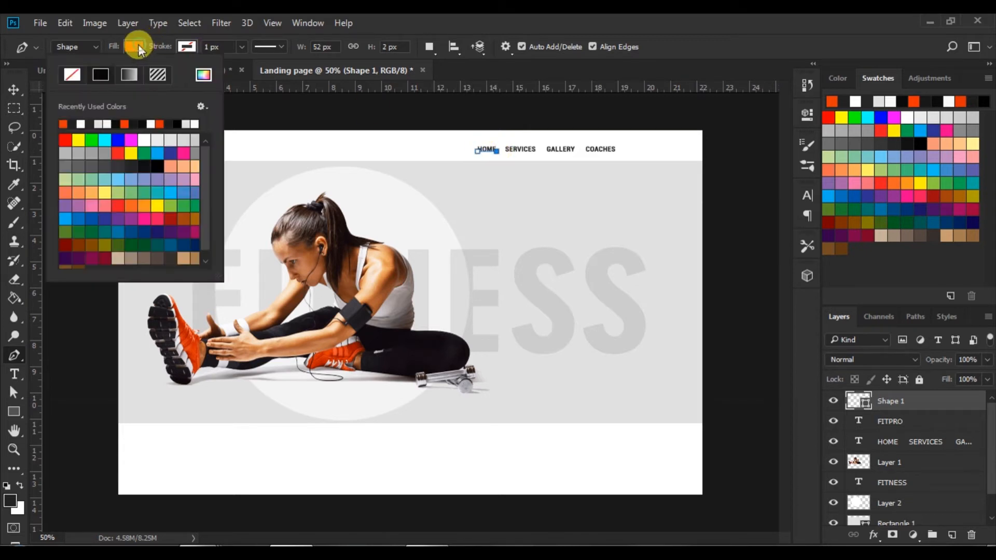
click(71, 76)
click(187, 46)
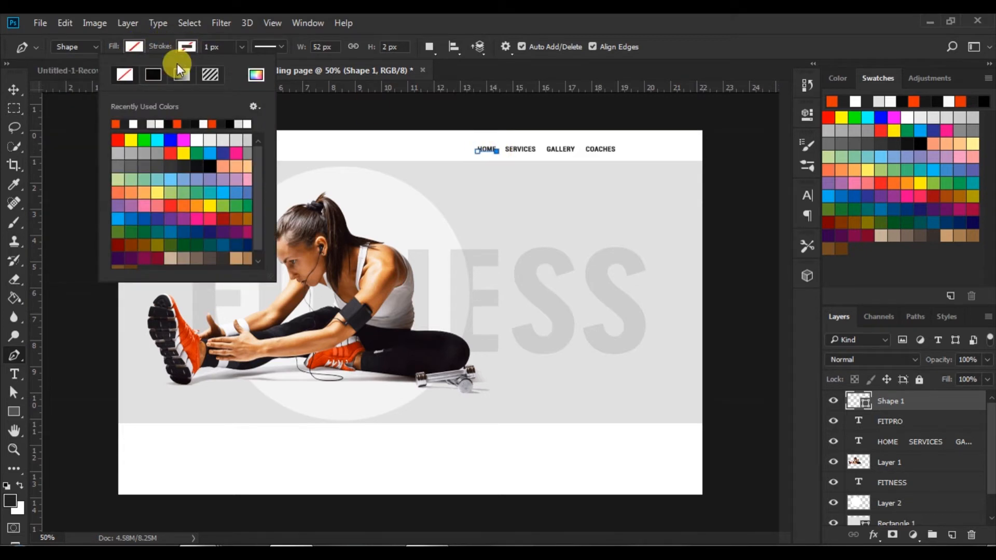
click(115, 124)
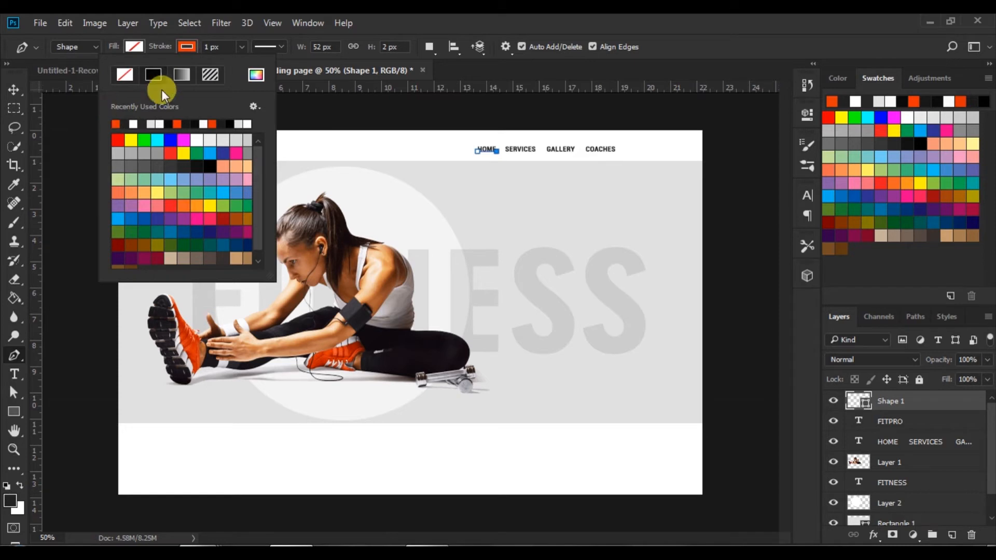
click(241, 47)
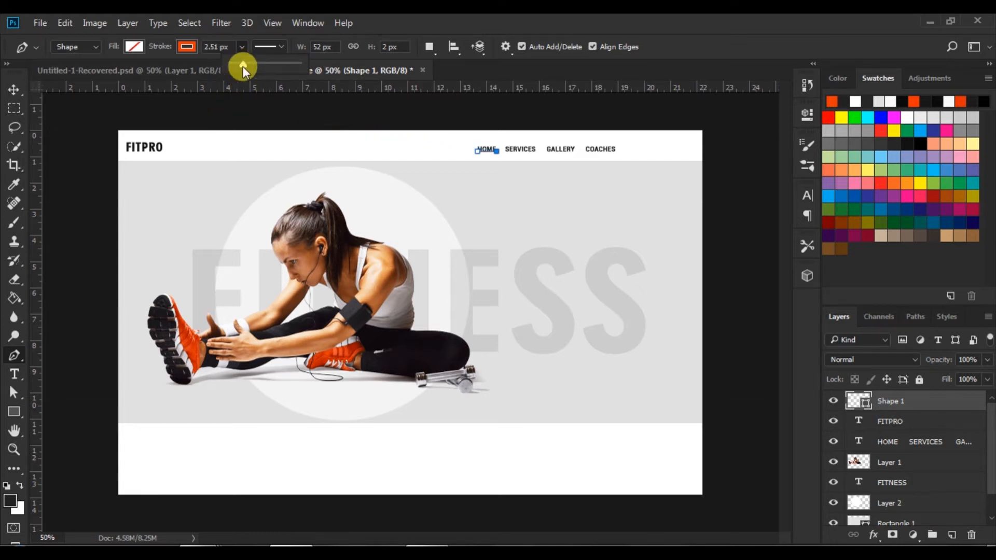
click(10, 89)
click(10, 89)
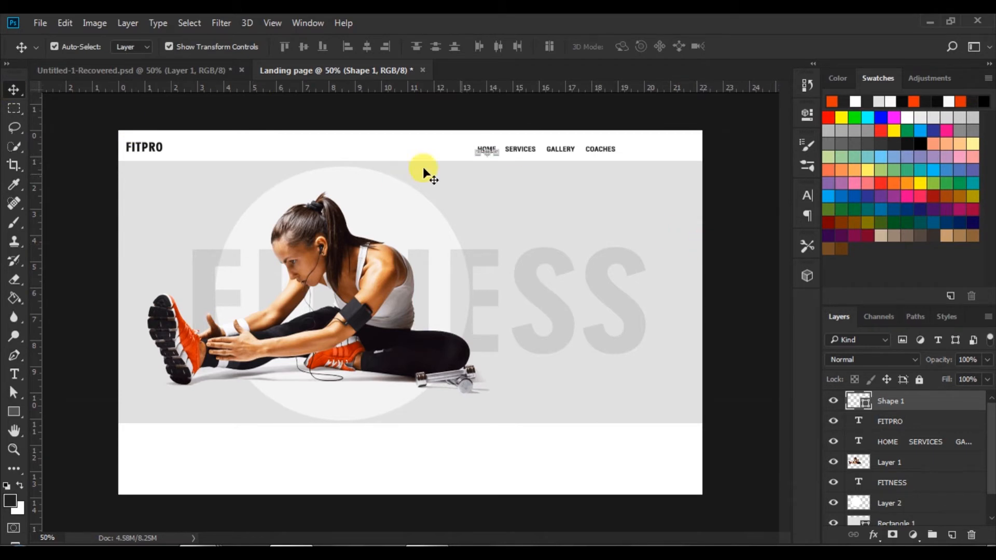
click(732, 239)
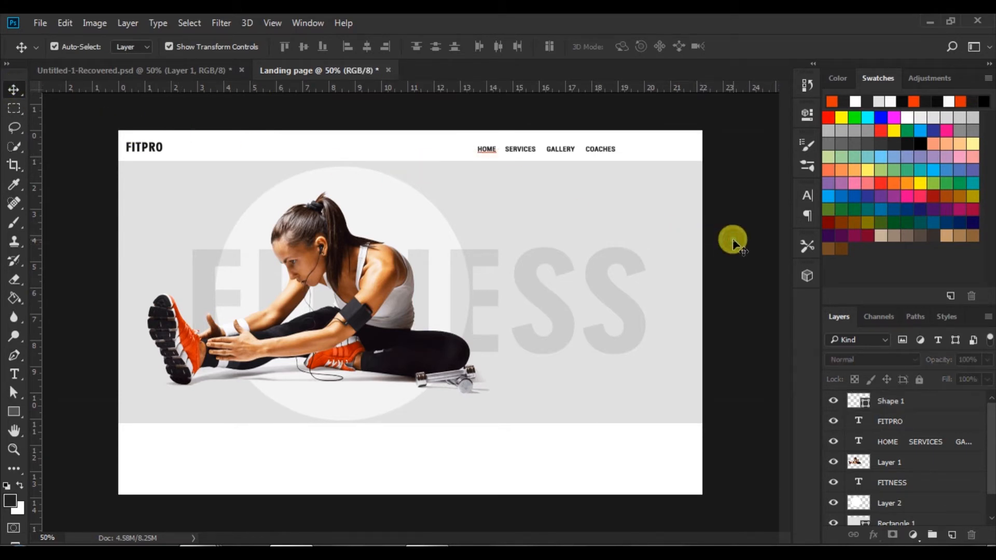
Thicken the HOME underline's stroke to about 5.71 px and deselect it.
click(487, 151)
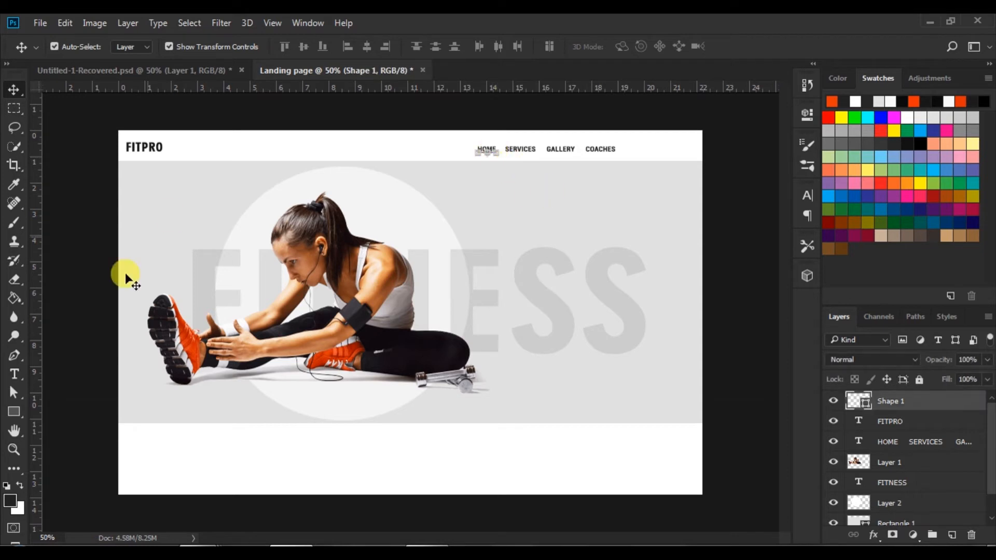
click(14, 356)
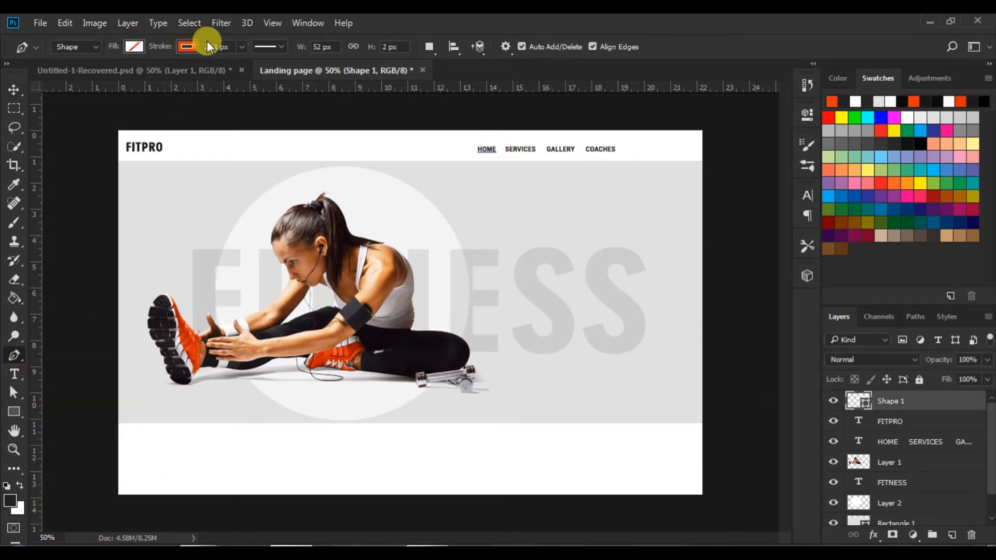
click(241, 46)
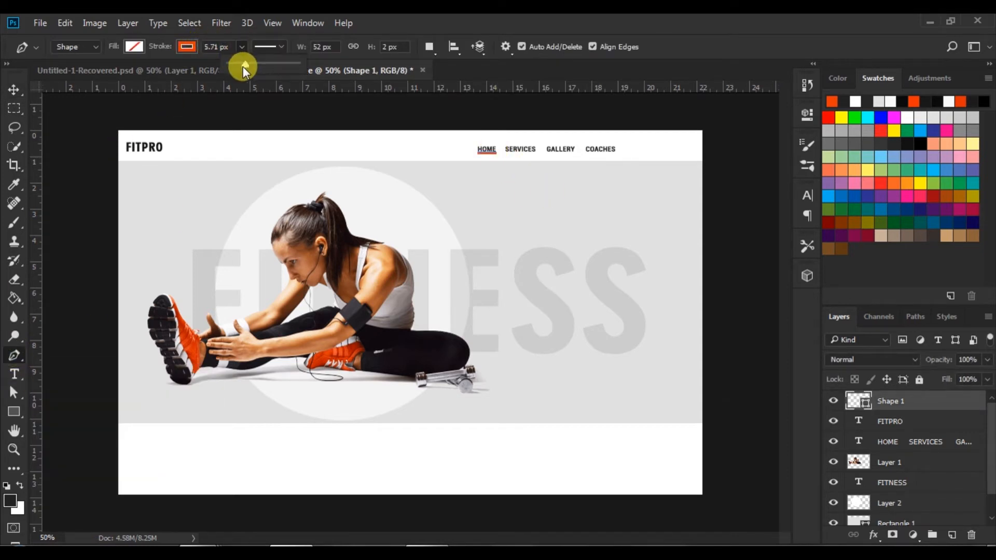
click(13, 87)
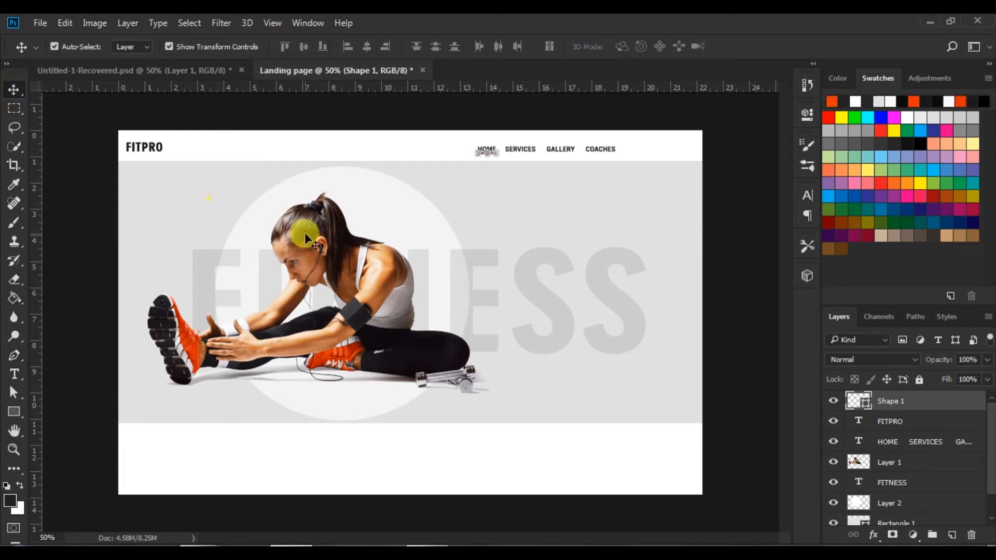
click(740, 229)
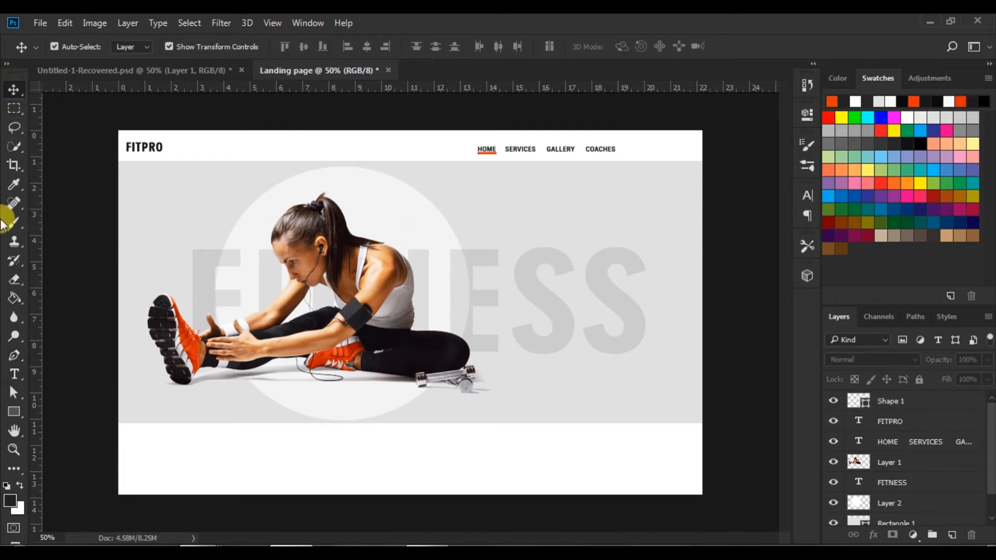
Copy the Facebook, Instagram and YouTube icons from Untitled-1-Recovered.psd into the landing page header beside the FITPRO logo.
click(188, 69)
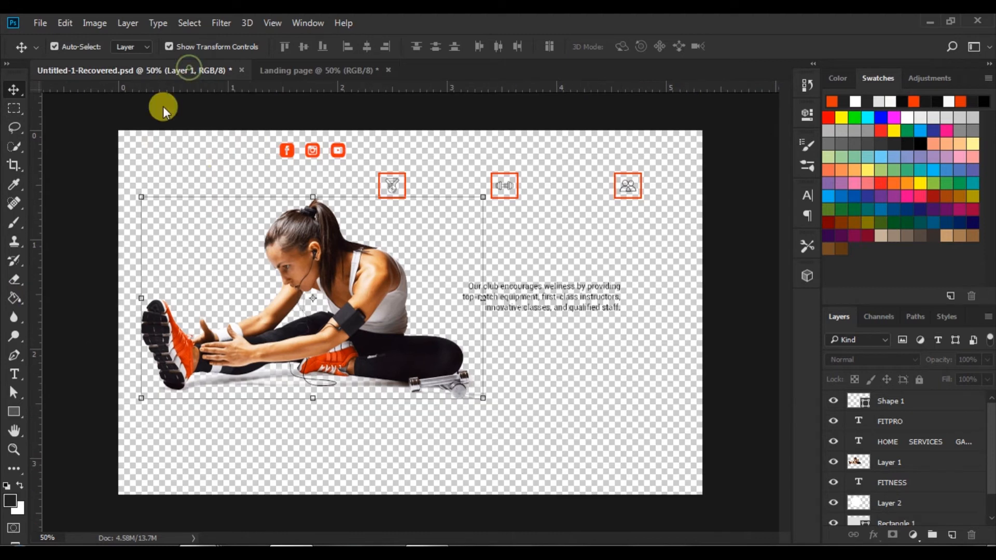
click(288, 151)
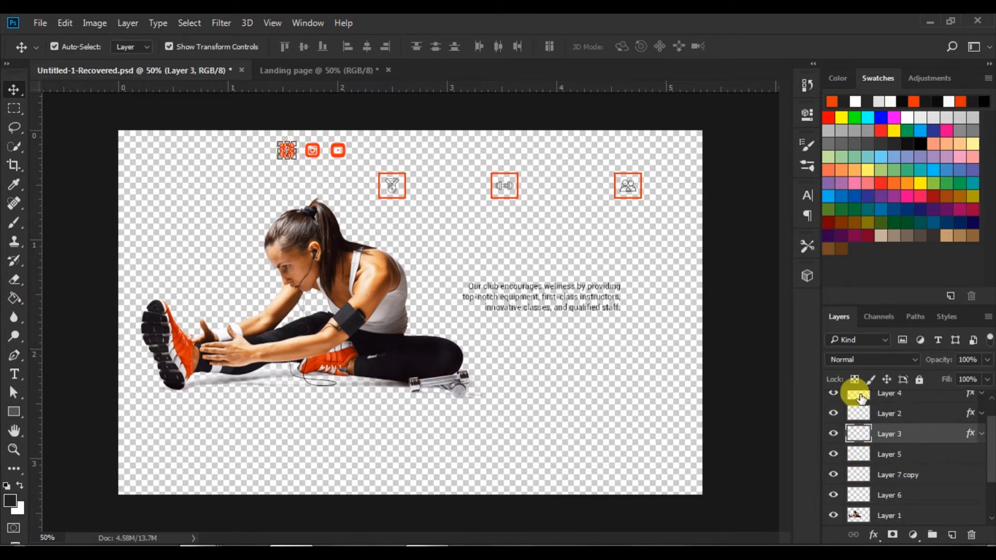
shift+click(861, 397)
drag(335, 150, 256, 138)
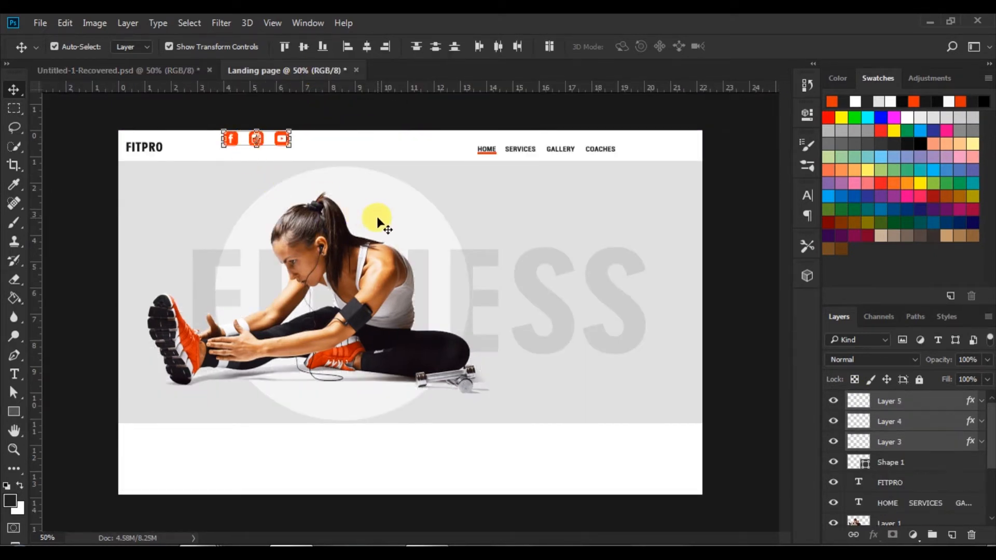
Nudge the three social media icons down and to the right within the header.
key(Down)
key(Down)
key(Down)
key(Down)
key(Right)
key(Right)
key(Right)
key(Right)
key(Right)
key(Right)
key(Right)
key(Right)
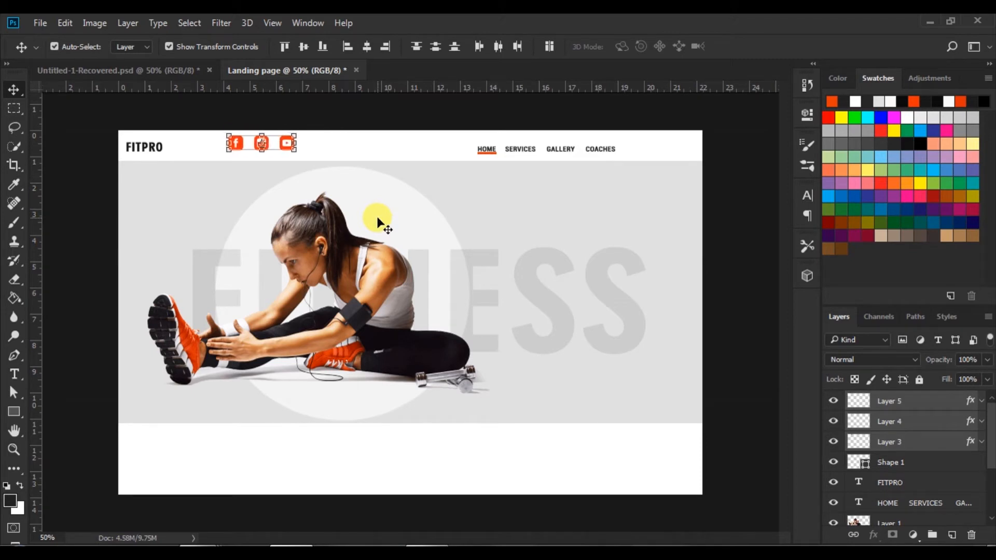
key(Right)
key(Right)
key(Right)
key(Right)
key(Right)
key(Down)
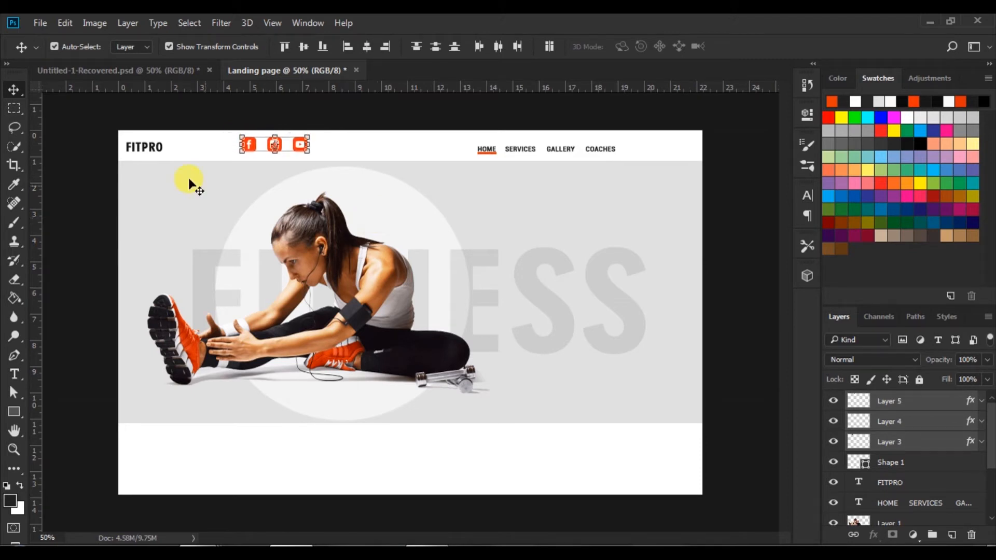
Align the bottom edges of the social media icons and the FITPRO logo, and deselect them.
shift+click(152, 148)
click(322, 48)
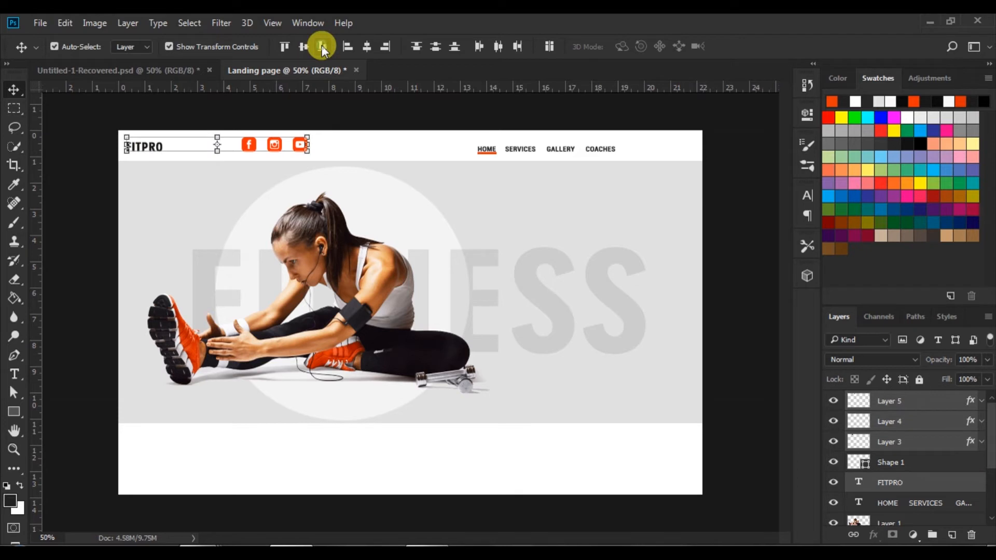
click(77, 179)
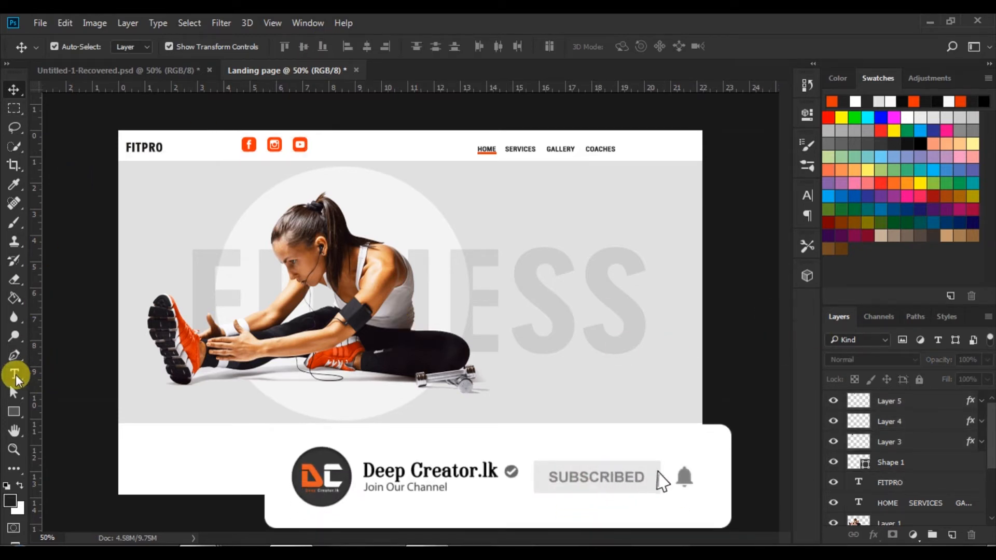
Add the text BEST FITNESS on two lines in the banner beside the woman, in 48 pt orange (e93005) sampled from her shoe.
click(14, 374)
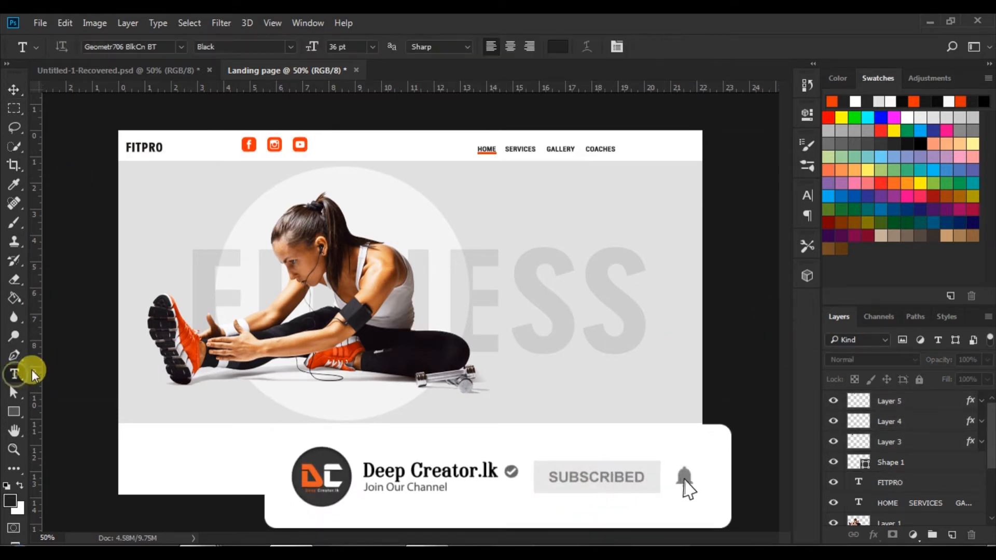
click(550, 226)
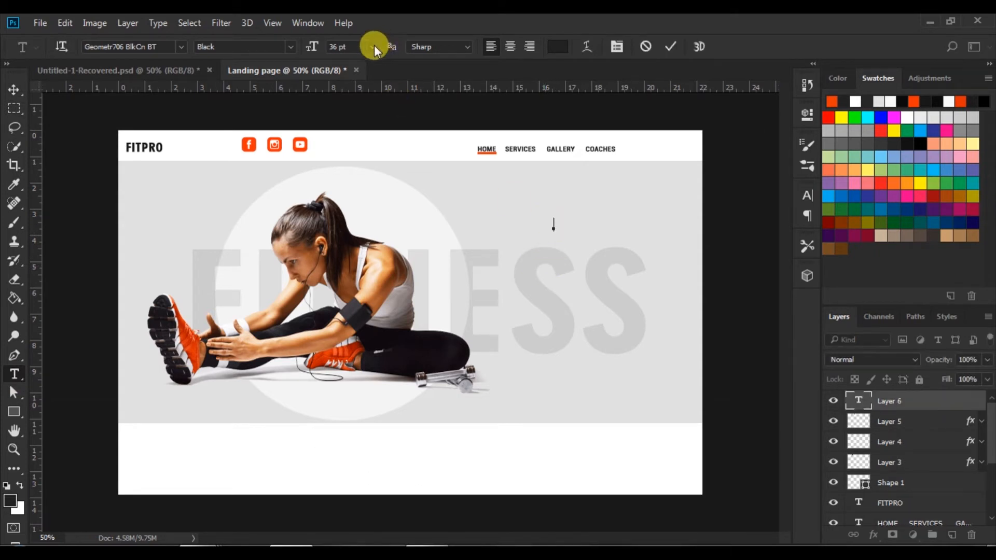
click(373, 46)
click(361, 276)
click(558, 46)
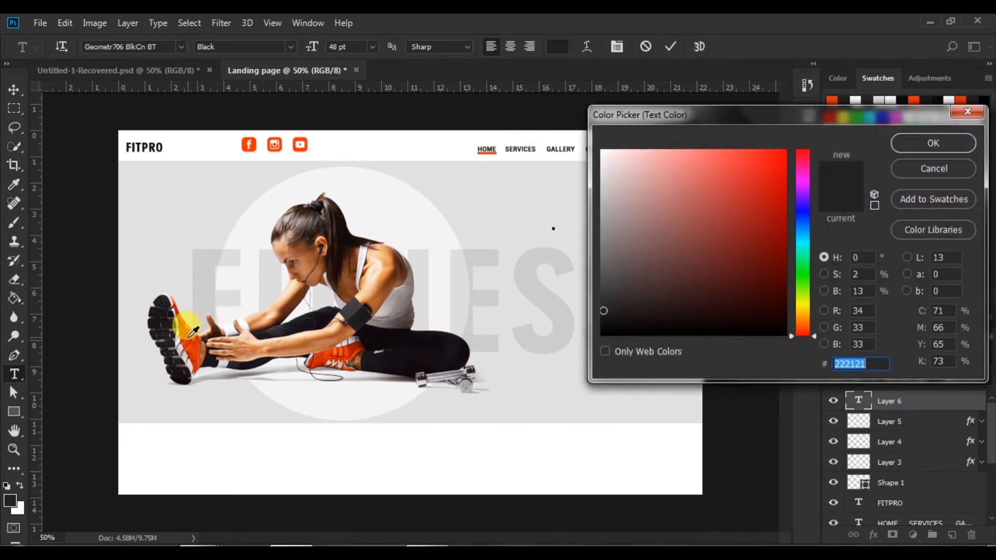
click(188, 332)
click(776, 155)
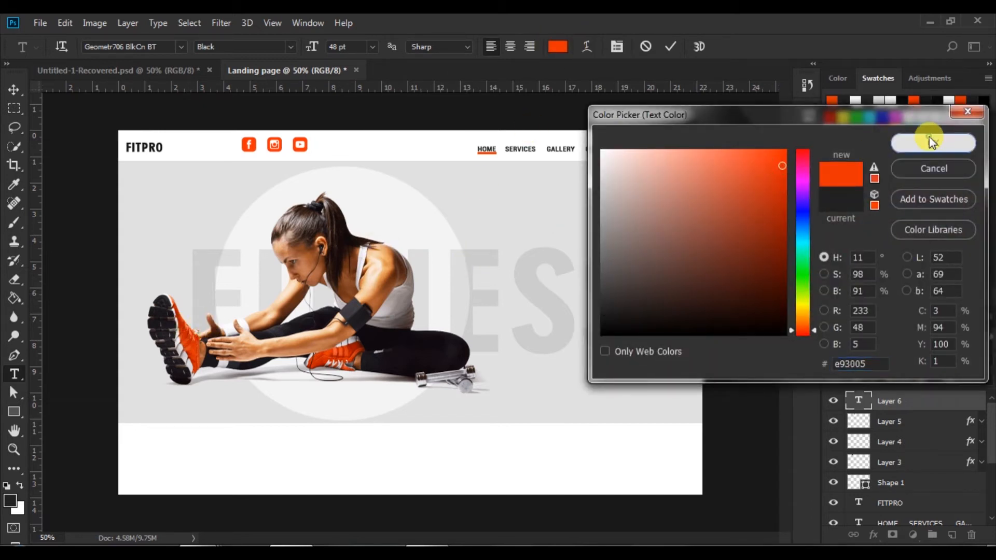
click(926, 141)
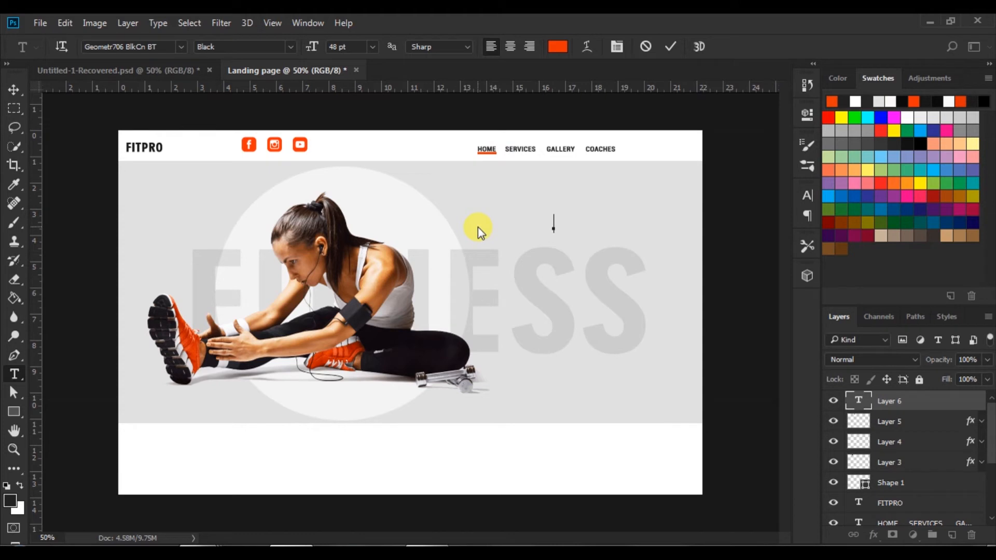
text(BEST)
key(Return)
text(F)
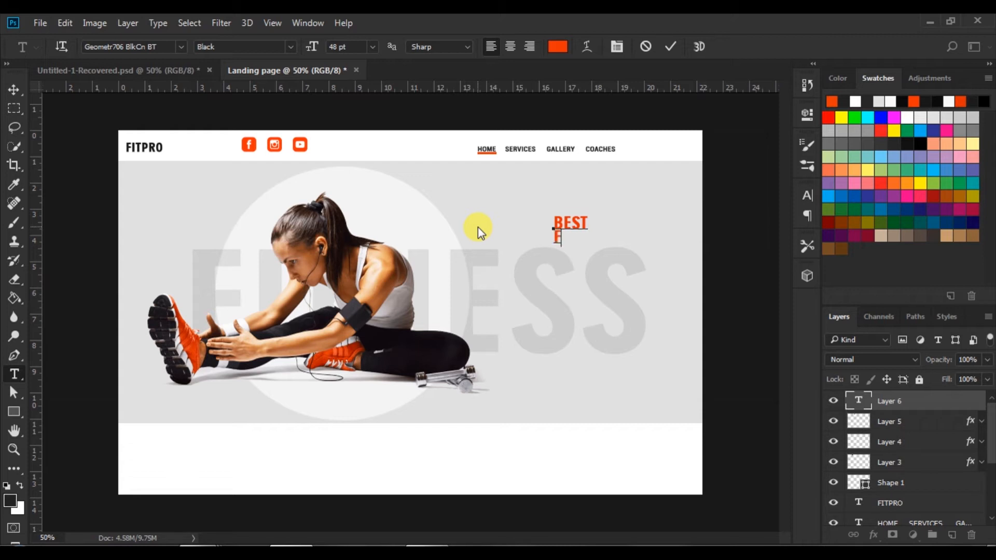
text(ITNE SS)
Right-align the BEST FITNESS text and set it to 60 pt with 53 pt leading.
drag(550, 216, 610, 245)
click(372, 46)
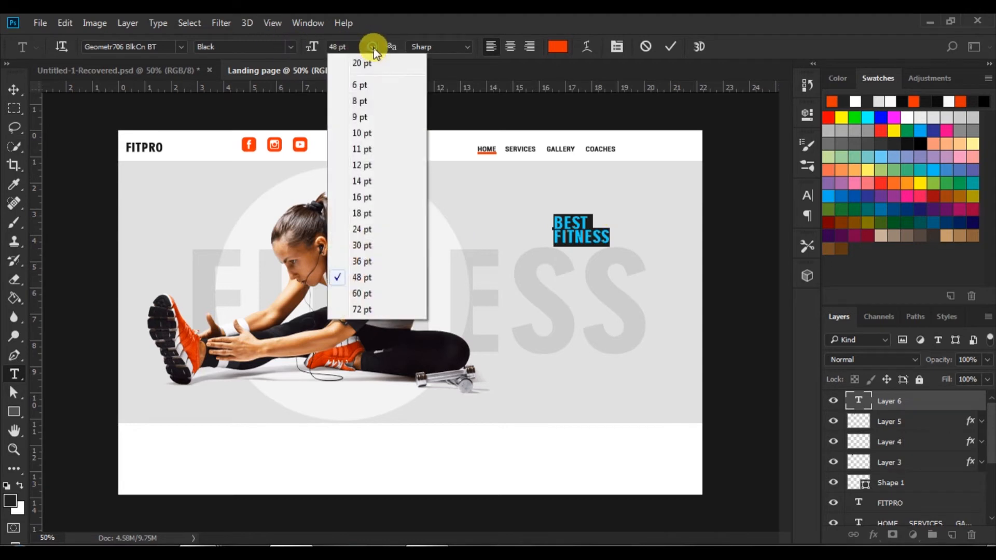
click(362, 292)
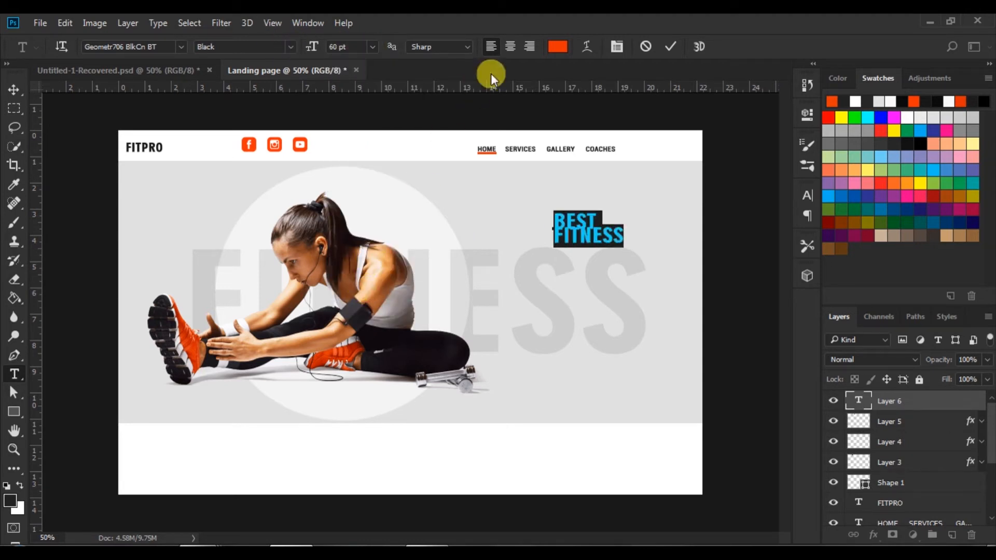
click(528, 48)
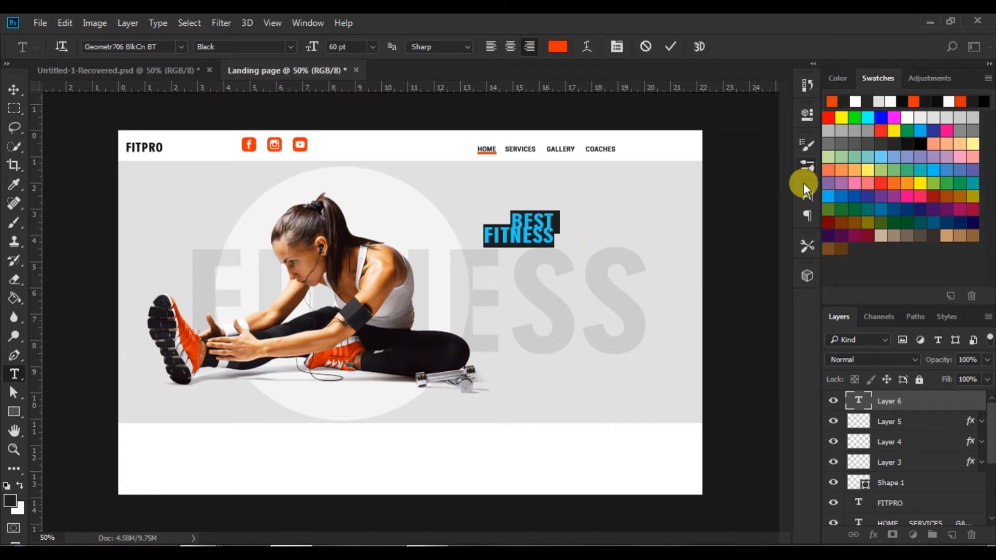
click(805, 199)
drag(721, 238, 731, 235)
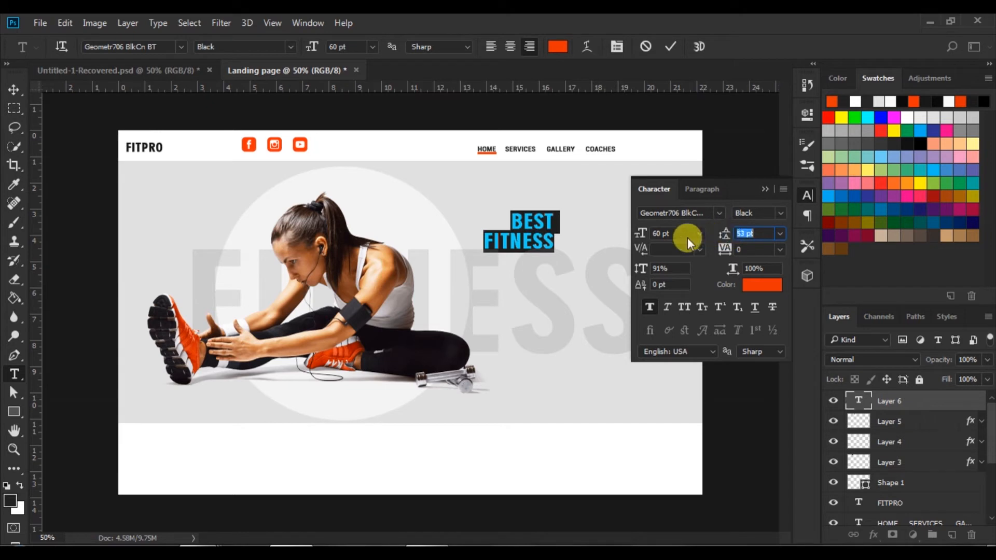
Enlarge the BEST FITNESS text to 72 pt, set its leading to 63 pt, and commit the text.
click(697, 234)
click(674, 495)
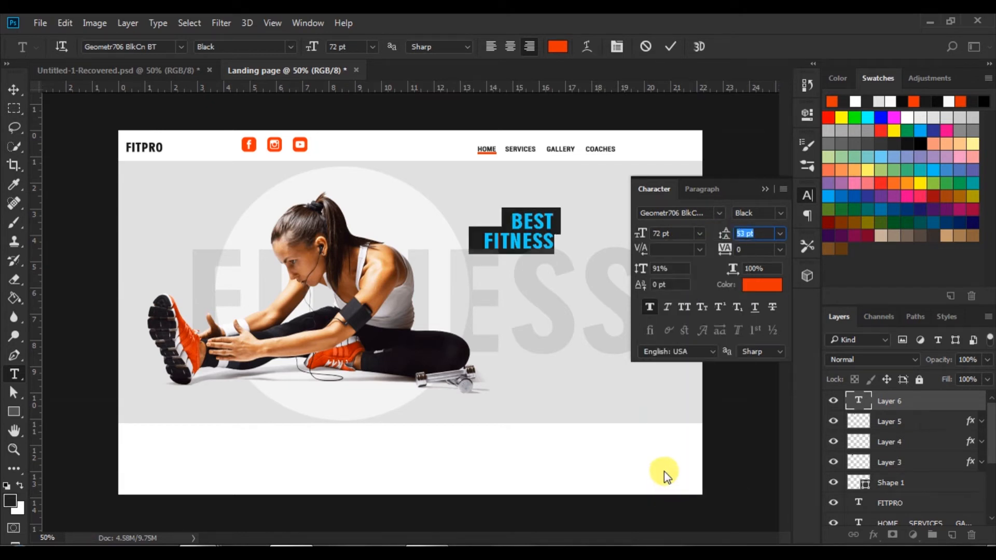
drag(718, 234, 730, 237)
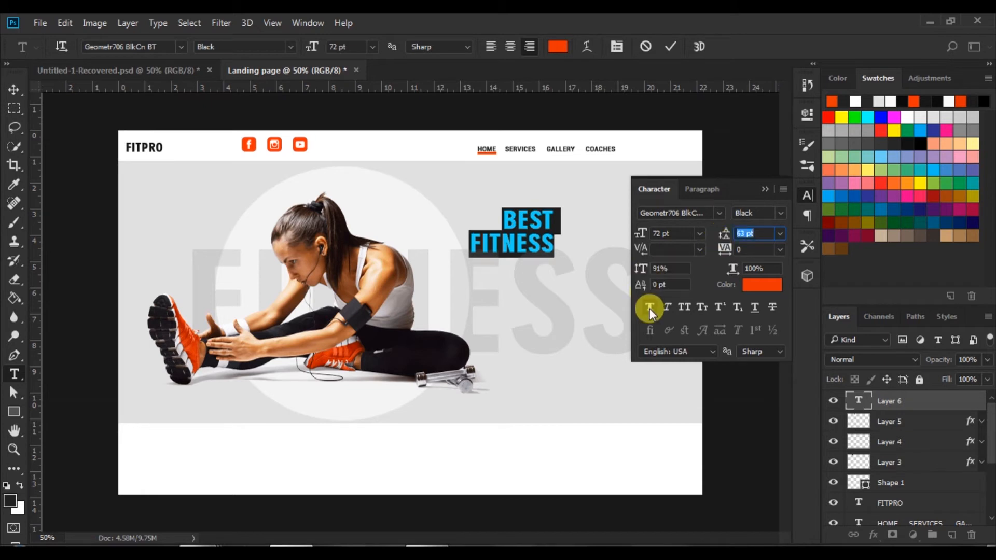
drag(502, 220, 667, 215)
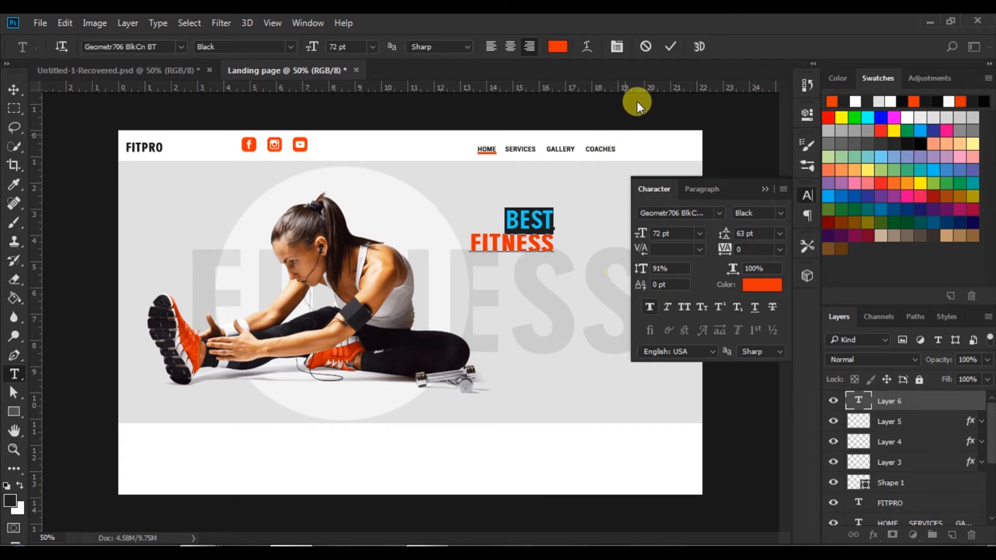
click(670, 46)
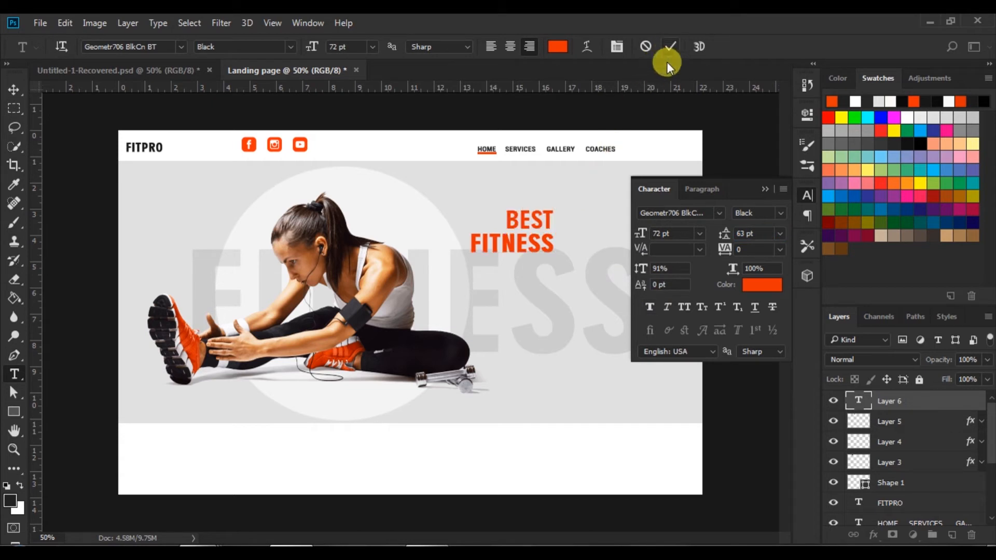
click(765, 188)
click(14, 89)
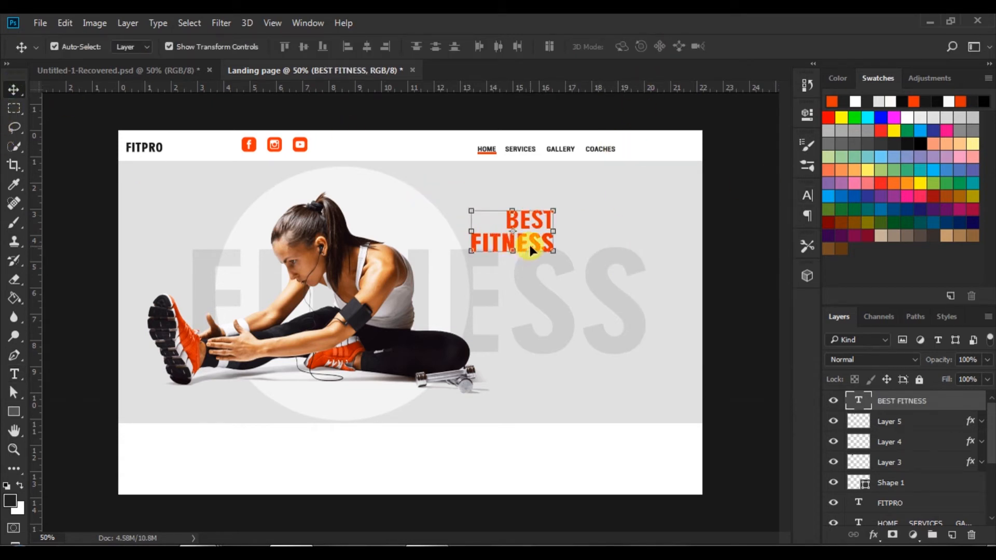
Shift the BEST FITNESS headline right and down, and bring the club description paragraph from Untitled-1-Recovered.psd in just below it.
drag(540, 245, 603, 261)
click(169, 73)
drag(512, 307, 507, 284)
Align the right edges of the BEST FITNESS headline and the paragraph, and move both slightly right and up in the banner.
shift+click(887, 424)
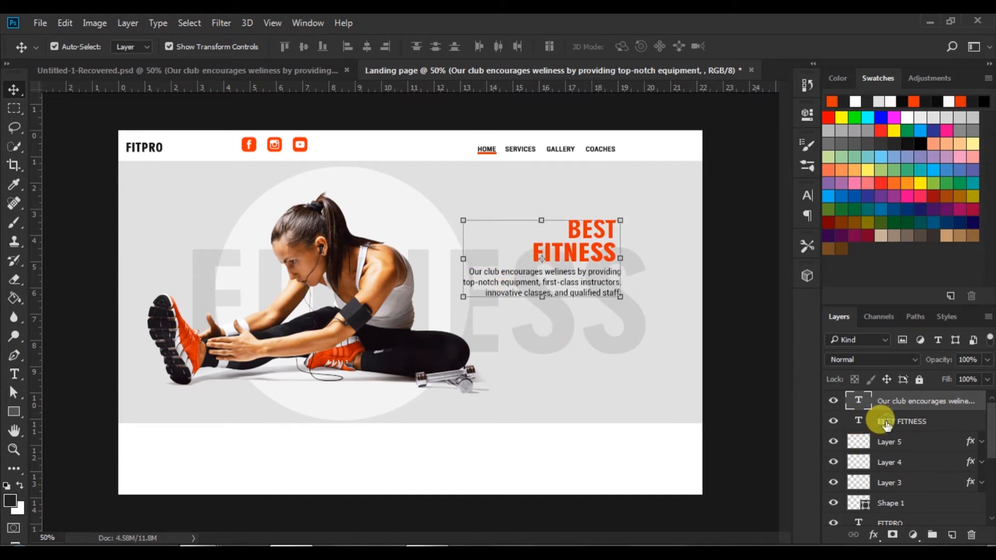
click(383, 46)
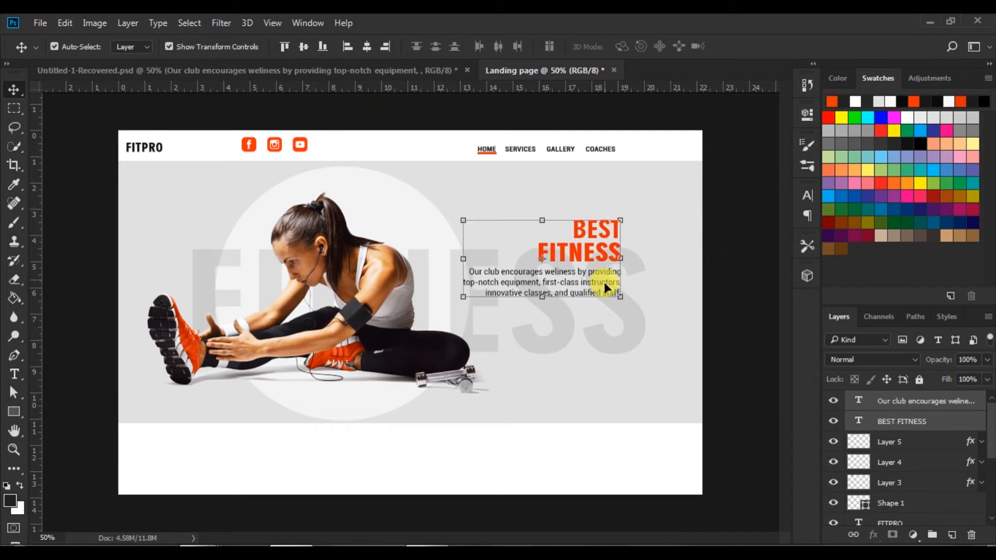
drag(555, 278, 576, 274)
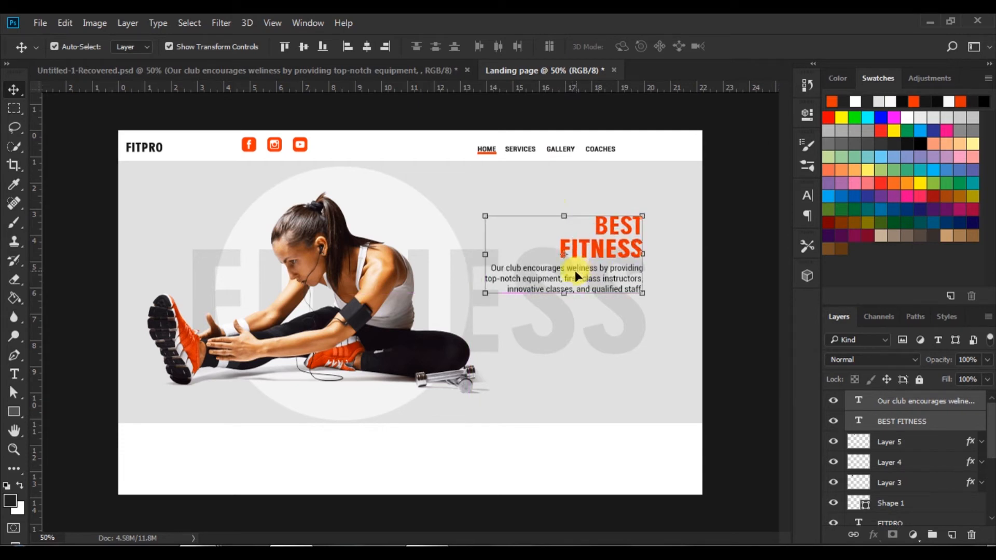
Place the navigation text layer directly above its Shape 1 underline layer, move both right in line with the paragraph's right edge, and deselect.
click(487, 150)
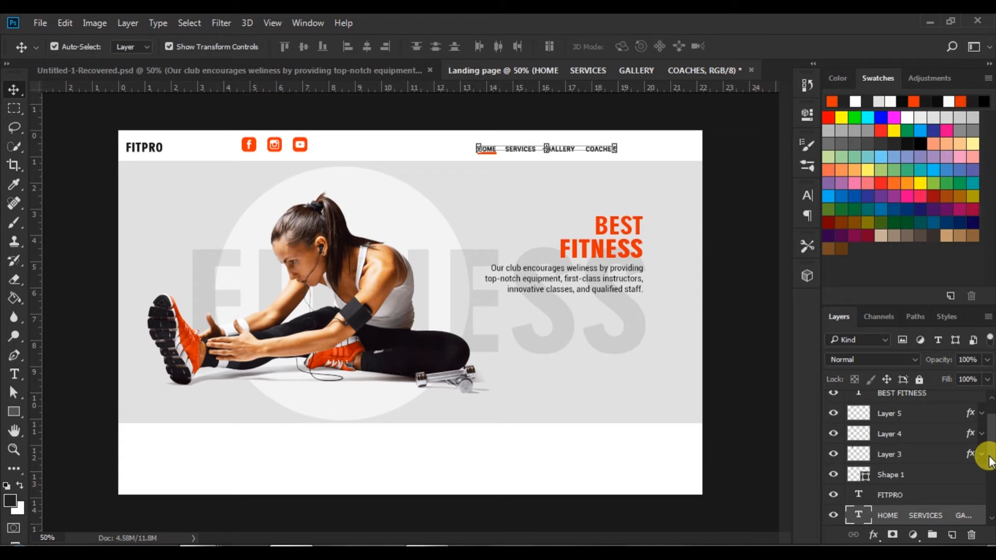
scroll(988, 461, down, 2)
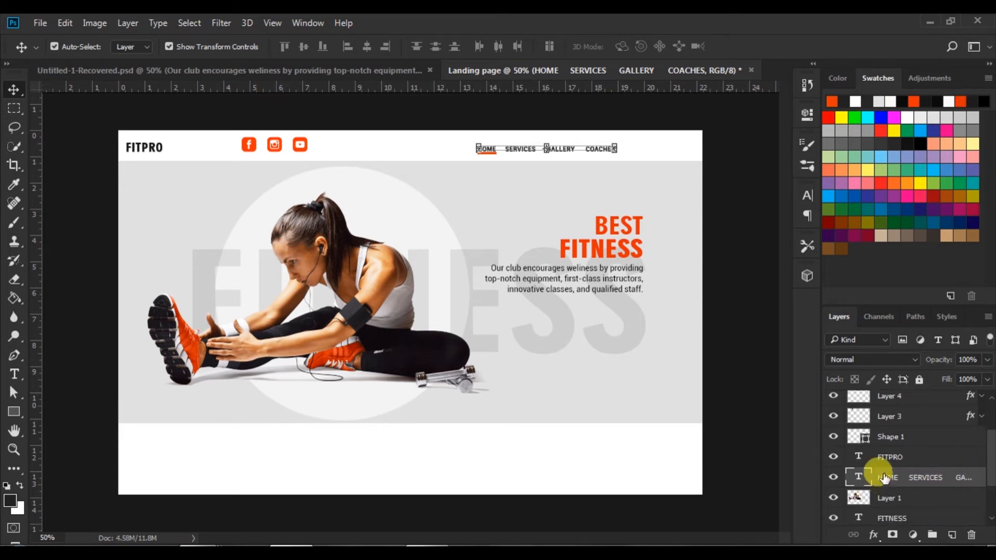
mouse_move(855, 438)
mouse_down()
mouse_move(863, 493)
mouse_move(881, 436)
mouse_move(856, 452)
mouse_up()
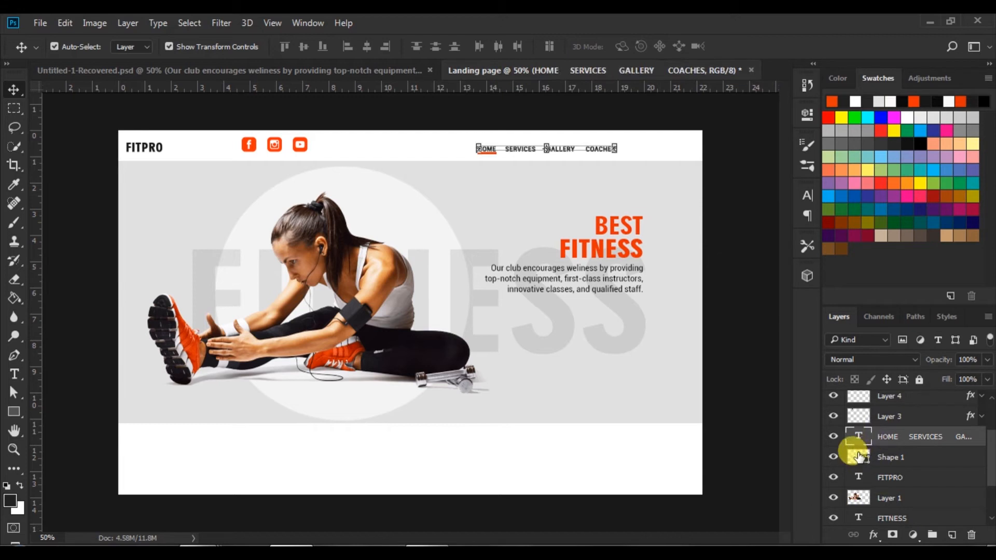
click(858, 456)
drag(515, 148, 546, 152)
click(721, 253)
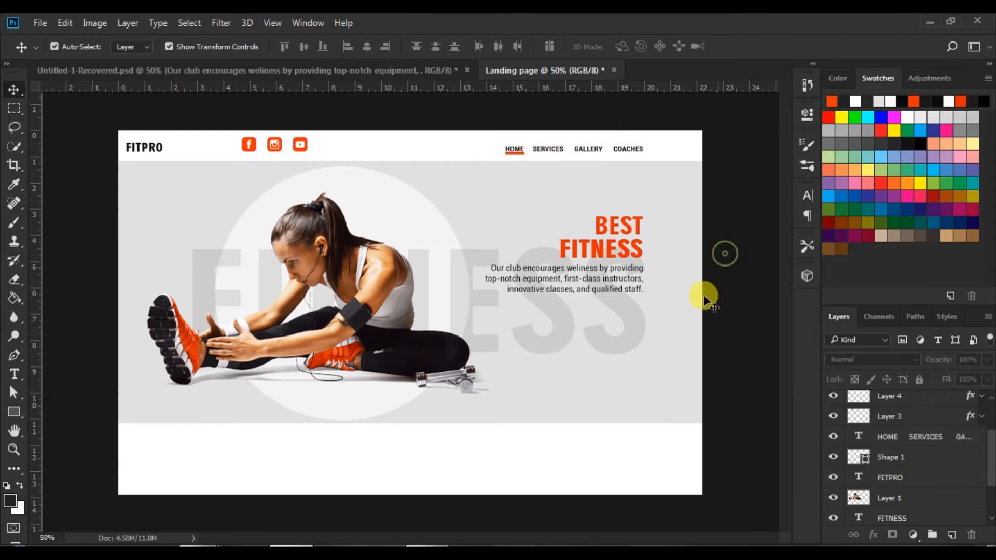
Draw an orange rectangle about 134 × 60 px below the paragraph as a button background, and deselect it.
click(12, 411)
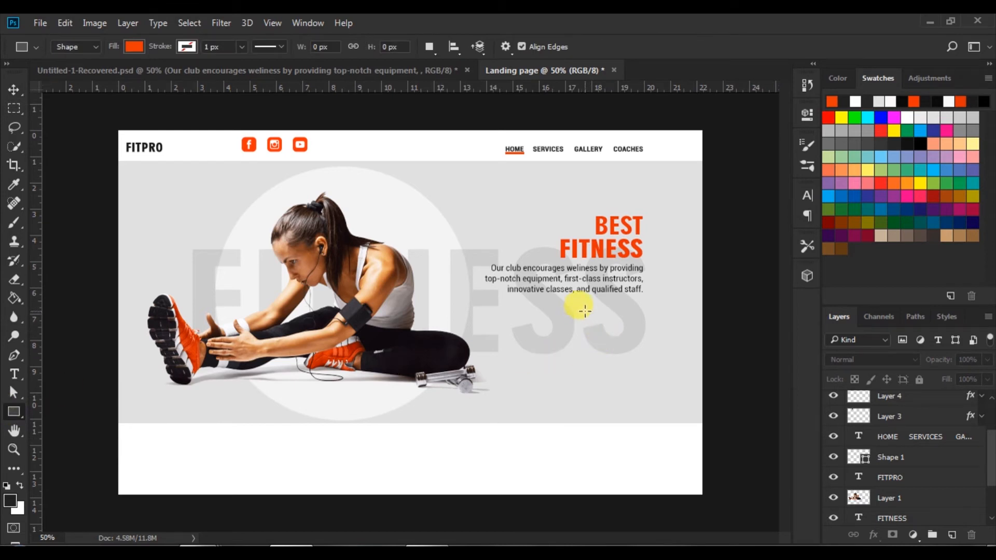
drag(585, 305, 632, 326)
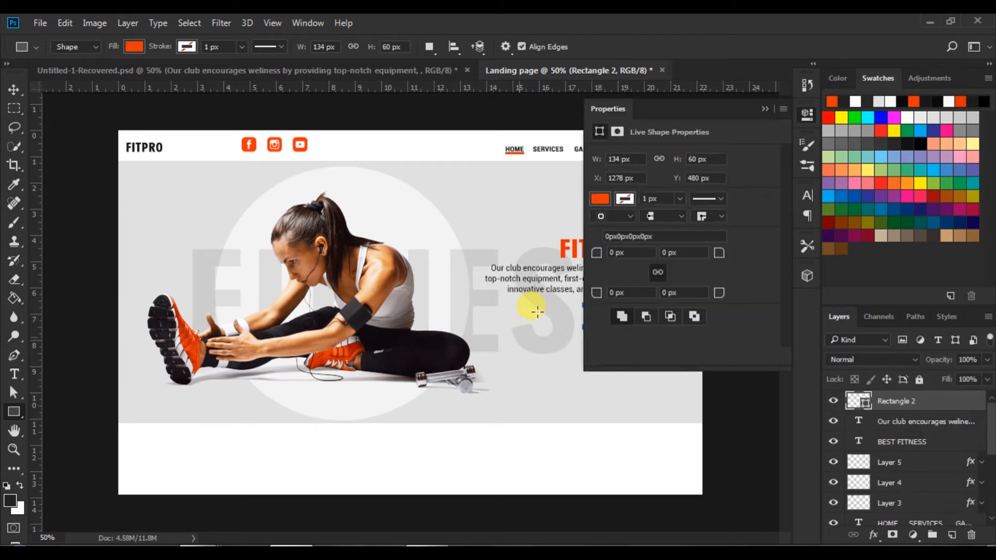
click(762, 105)
click(14, 90)
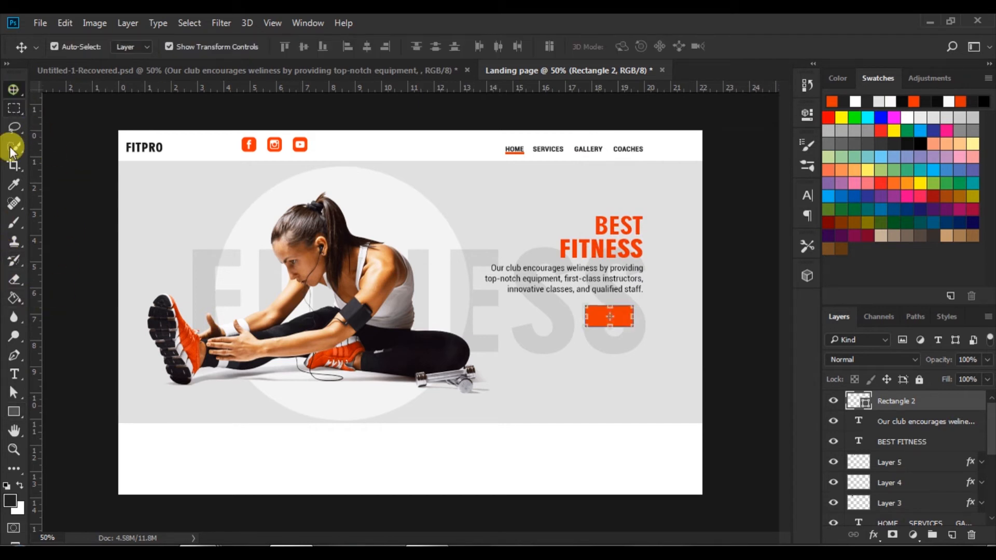
click(14, 374)
click(14, 90)
click(79, 173)
Add the text JOIN NOW in 24 pt dark grey (262626) near the banner's lower edge and move it onto the orange rectangle.
click(12, 376)
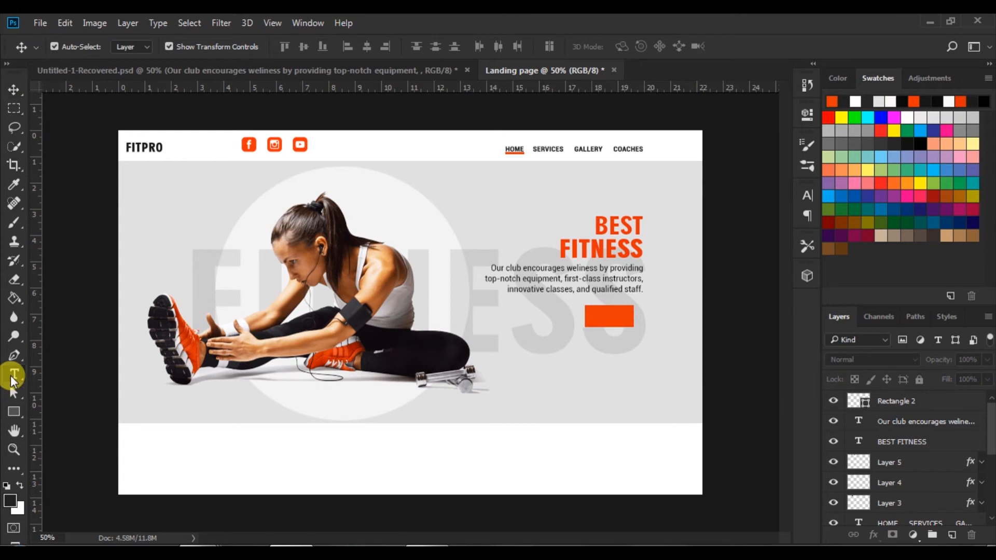
click(596, 318)
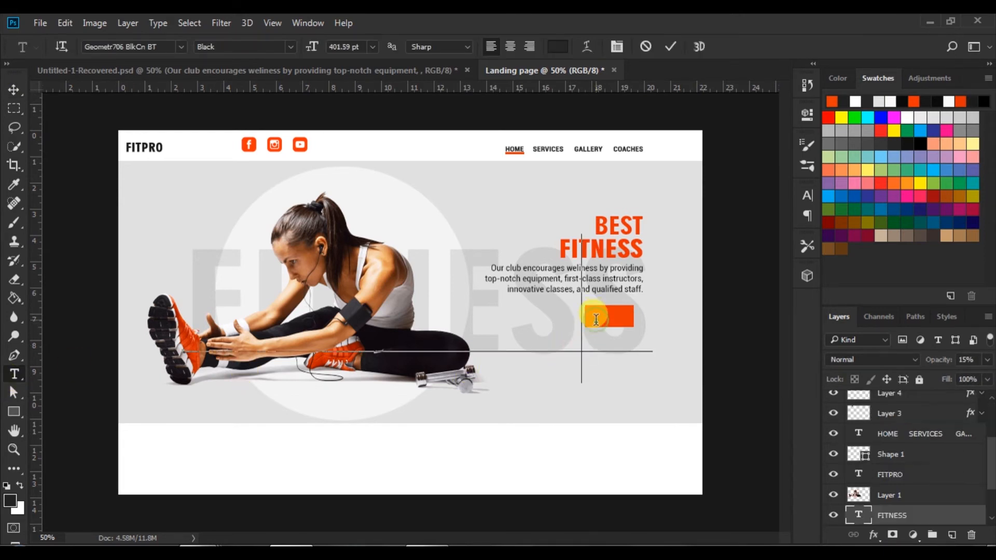
click(671, 47)
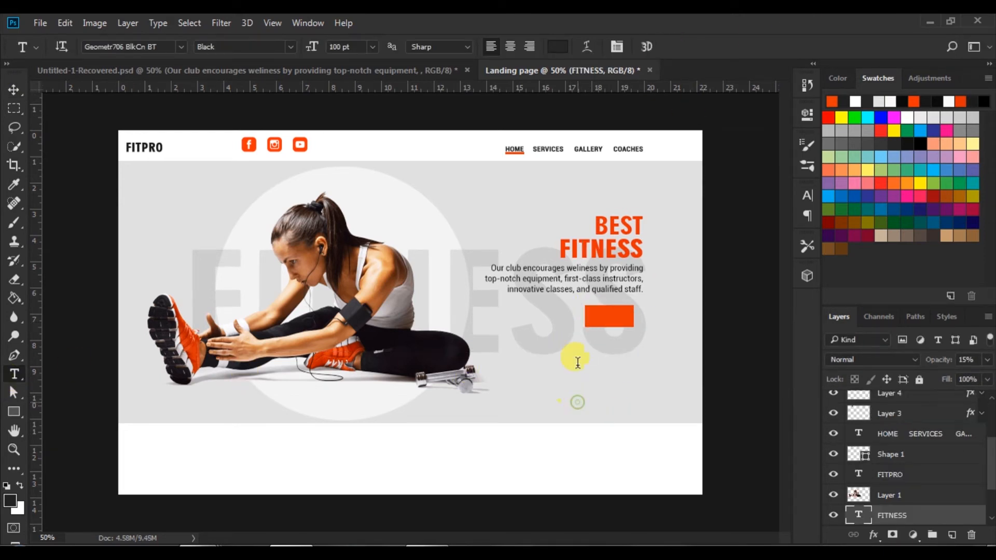
click(578, 409)
click(372, 46)
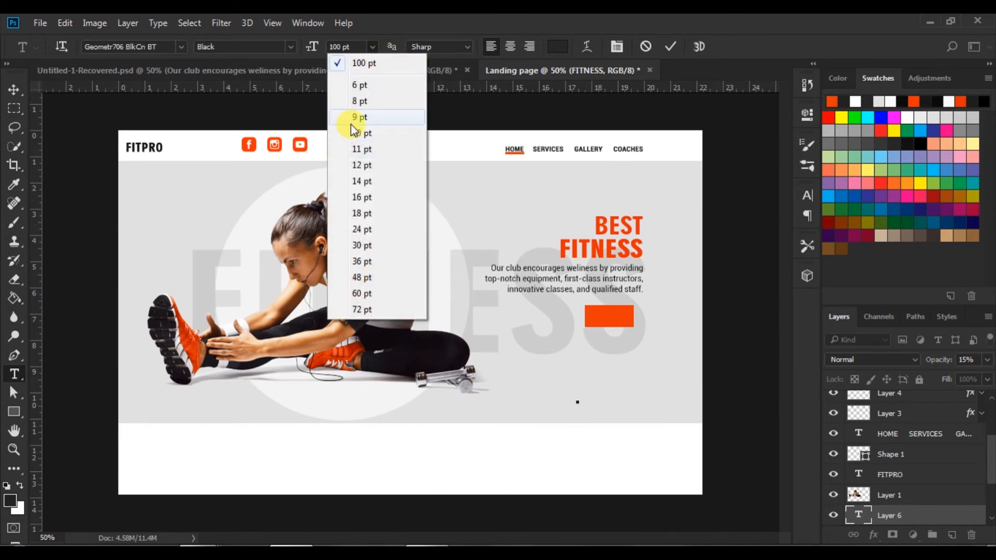
click(358, 133)
click(372, 50)
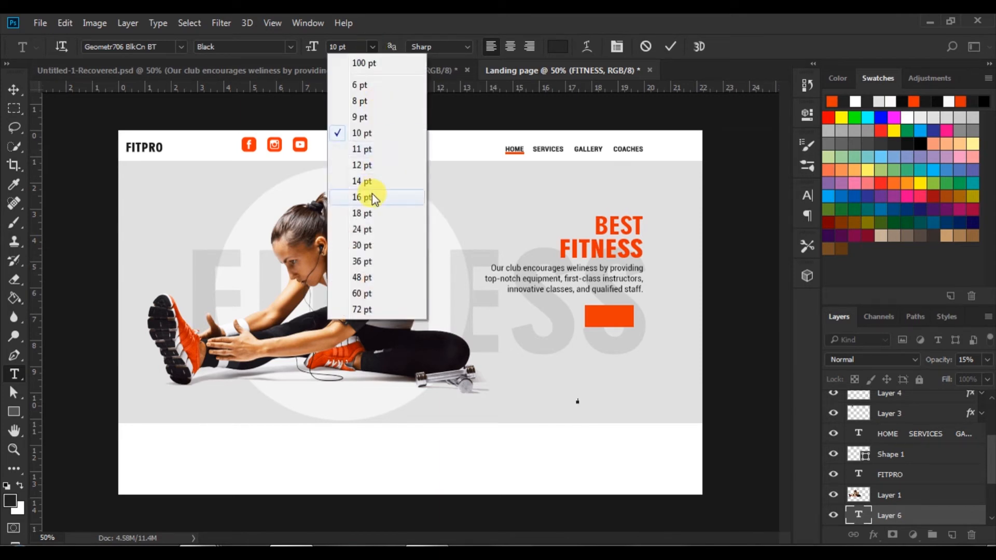
click(365, 228)
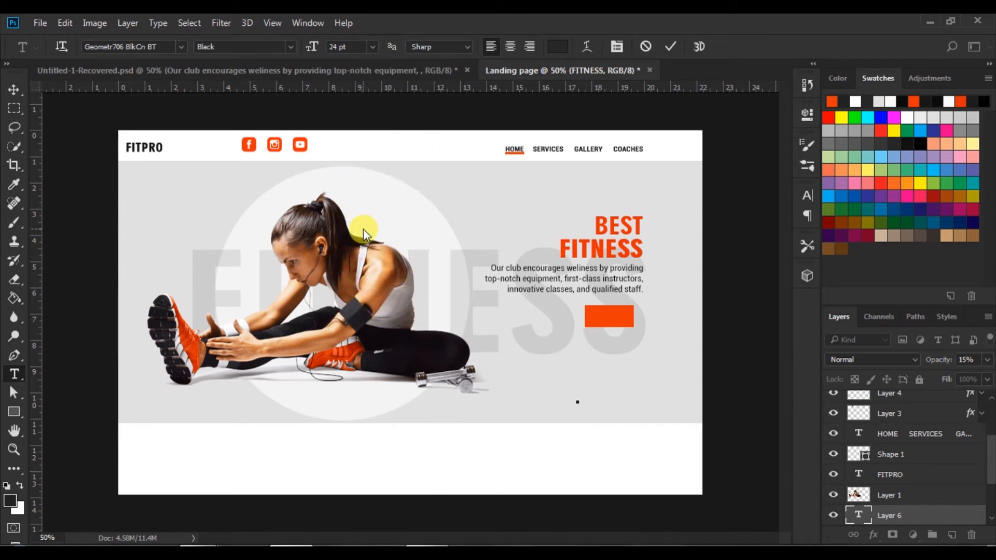
click(560, 47)
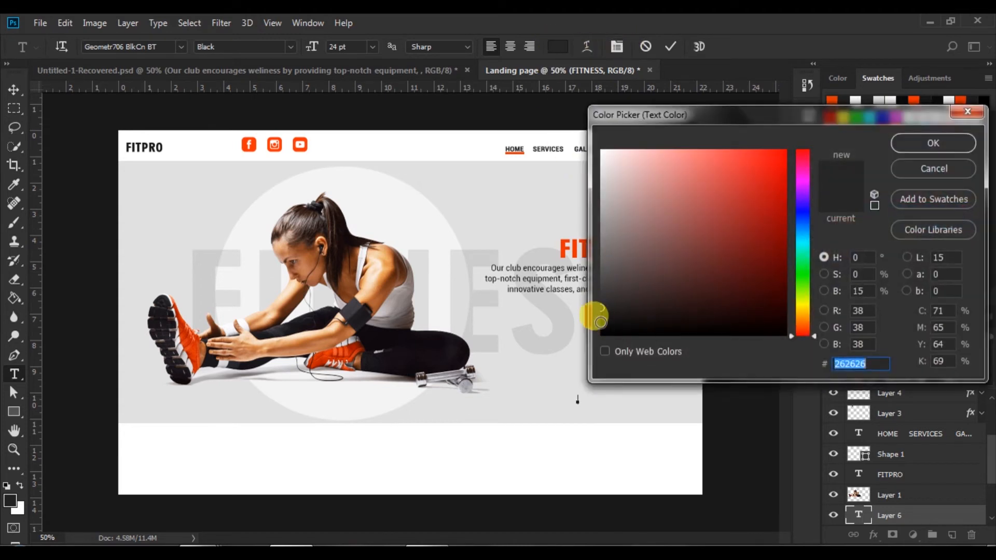
click(933, 144)
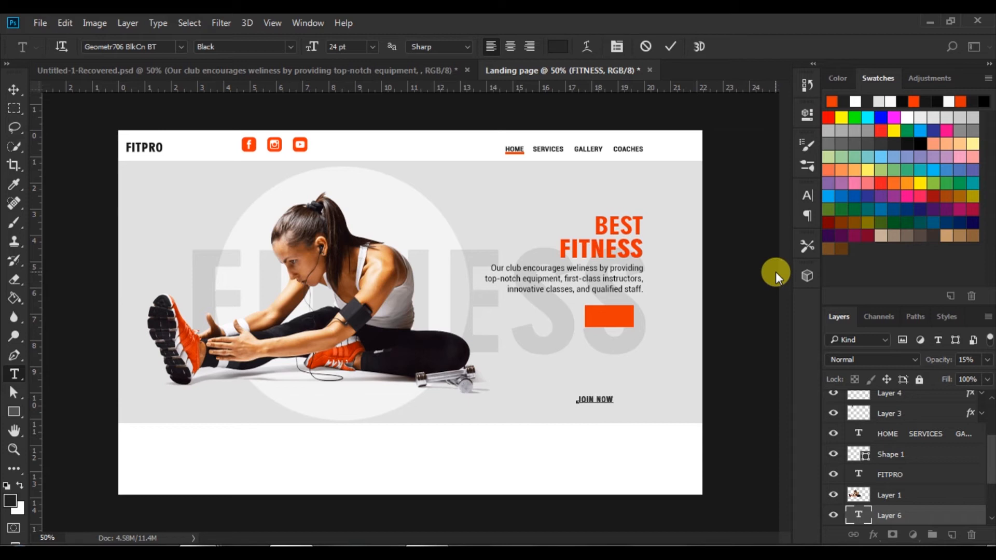
drag(603, 410, 620, 328)
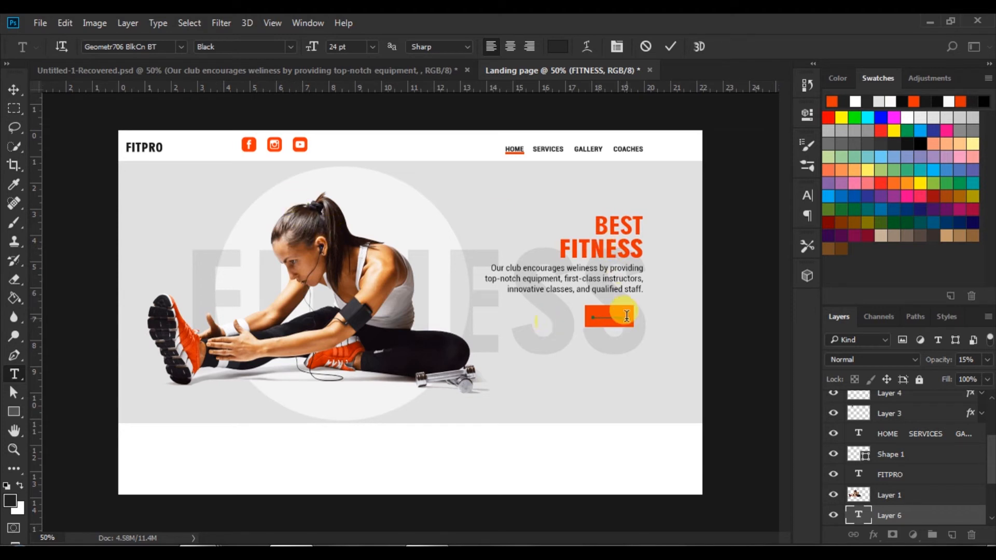
Set the font of the JOIN NOW text to Roboto Medium.
drag(628, 315, 576, 312)
click(181, 47)
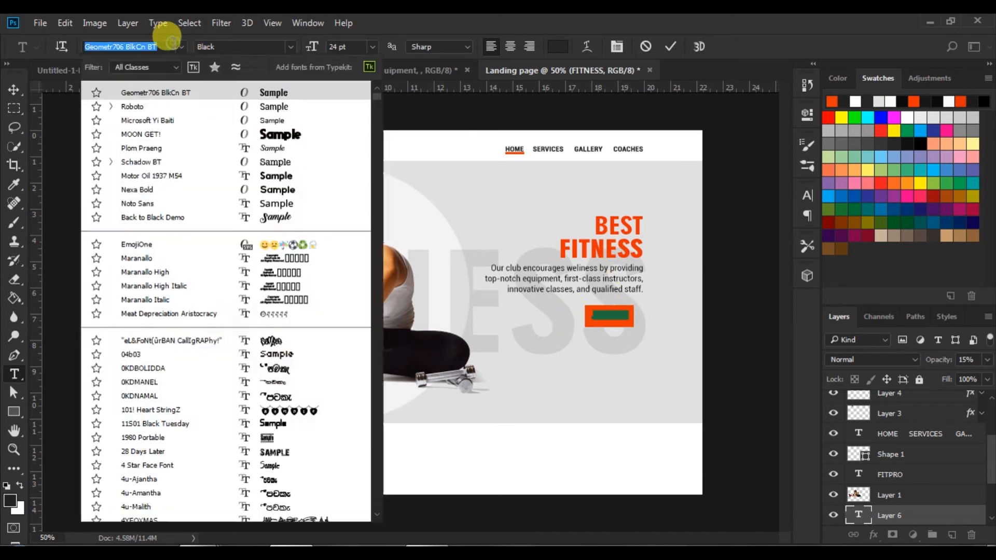
click(265, 108)
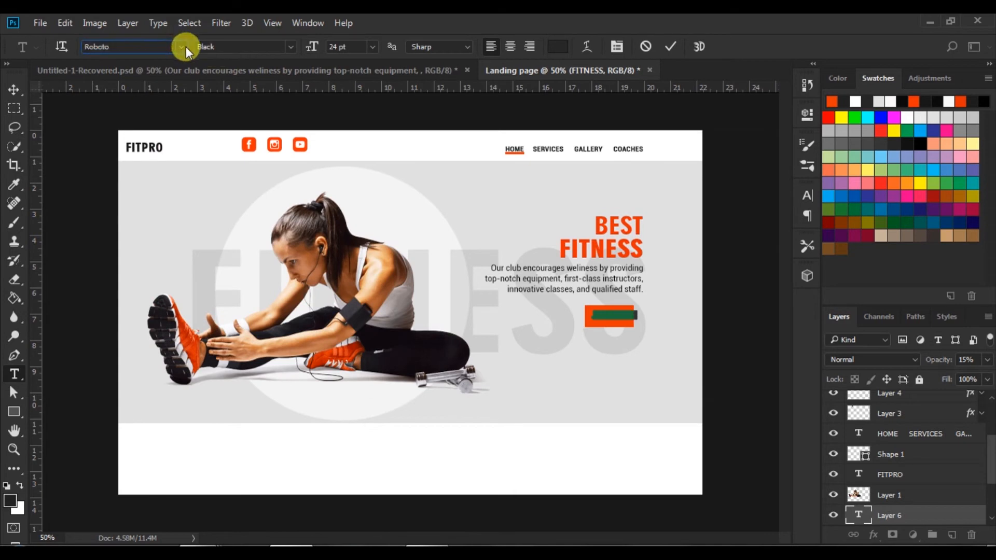
click(290, 46)
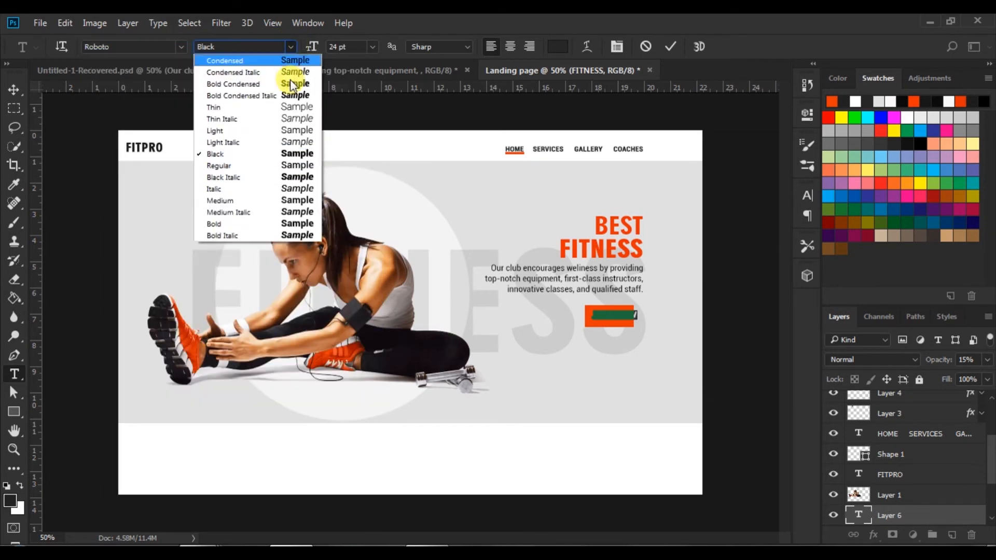
click(297, 199)
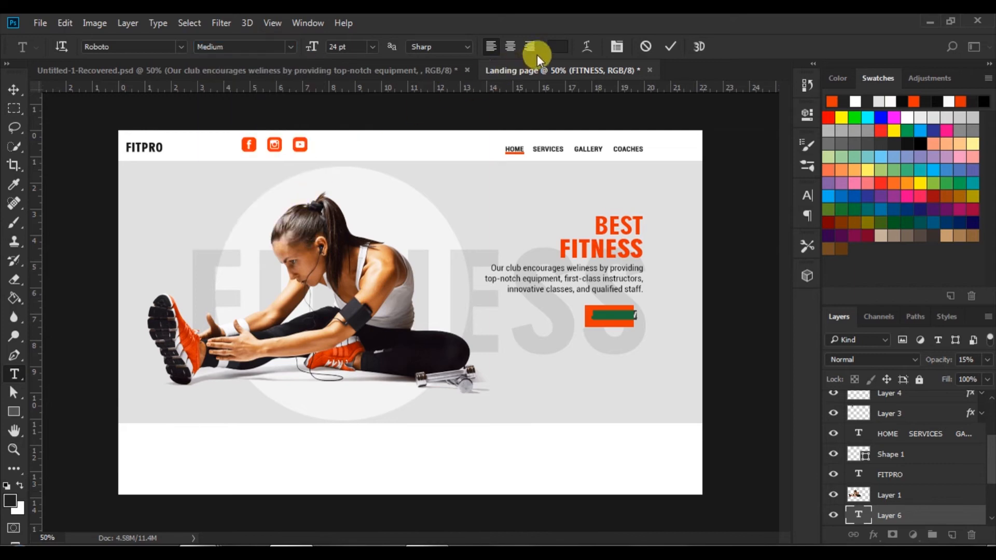
Colour the JOIN NOW text off-white (f9f4f4) and commit it.
click(558, 46)
click(604, 154)
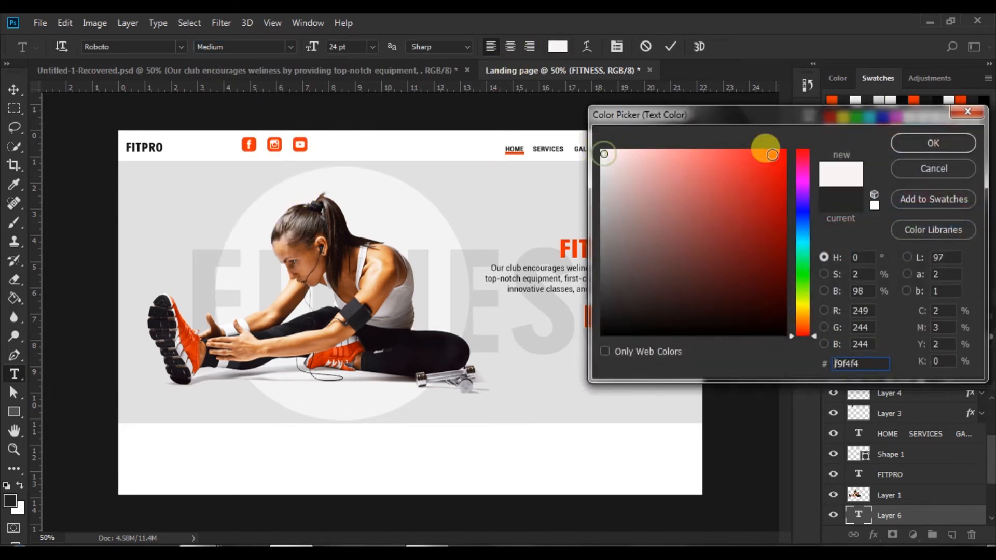
click(927, 144)
click(671, 46)
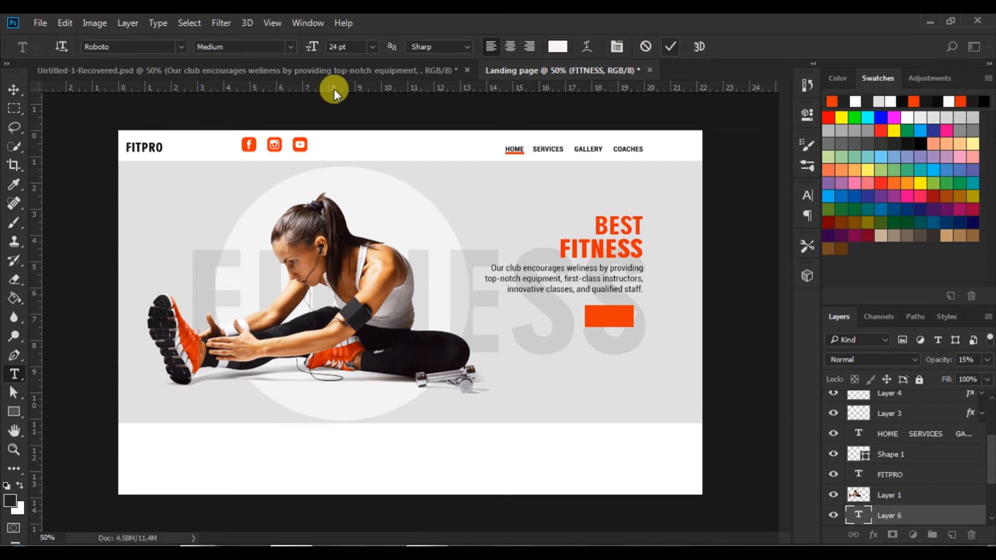
Bring the JOIN NOW layer above Rectangle 2 and centre the text and rectangle on each other horizontally and vertically.
click(13, 89)
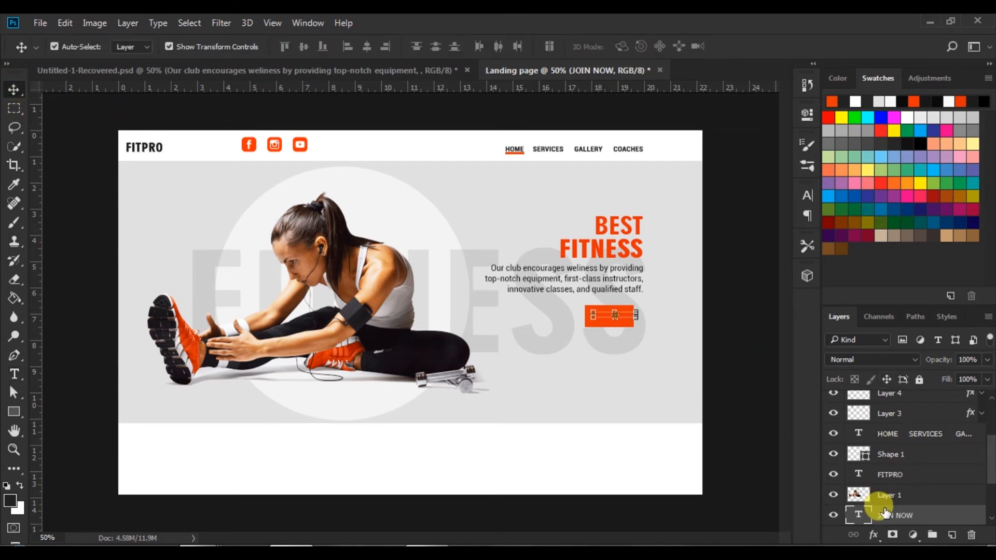
drag(879, 513, 862, 420)
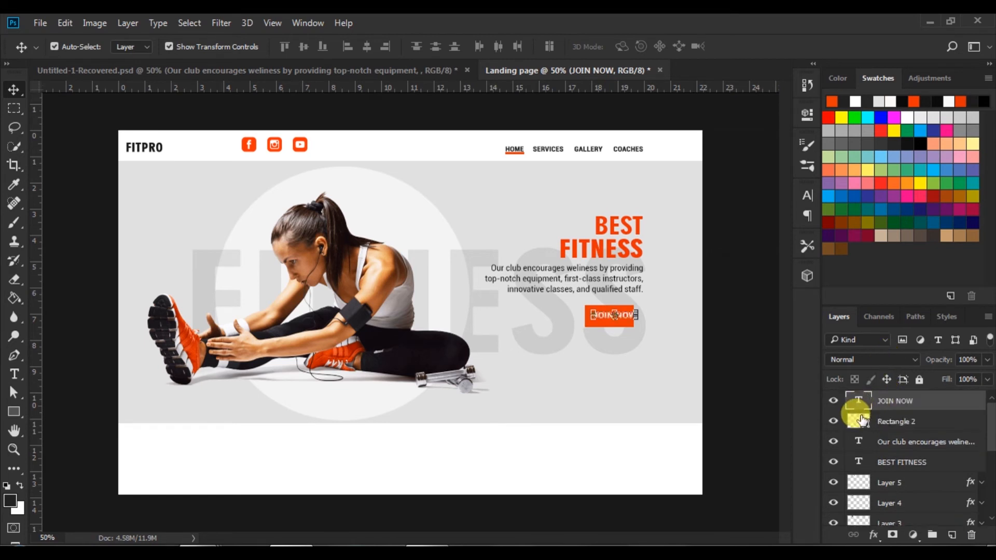
click(863, 420)
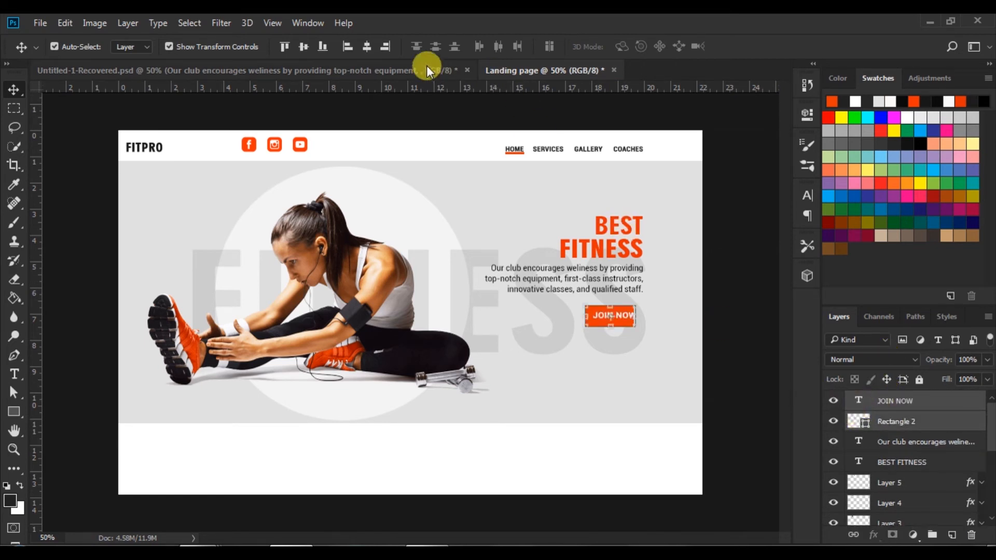
click(367, 46)
click(306, 46)
click(14, 374)
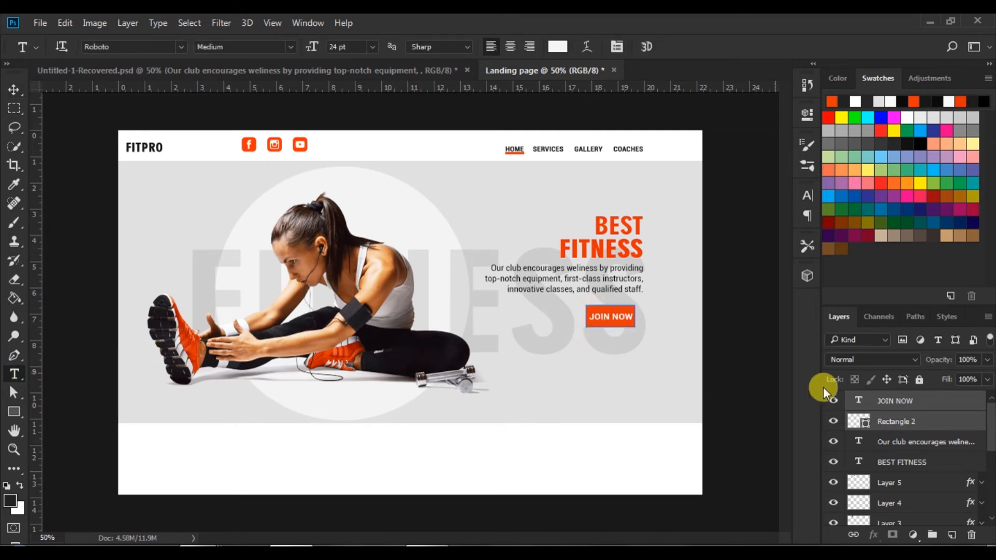
click(587, 314)
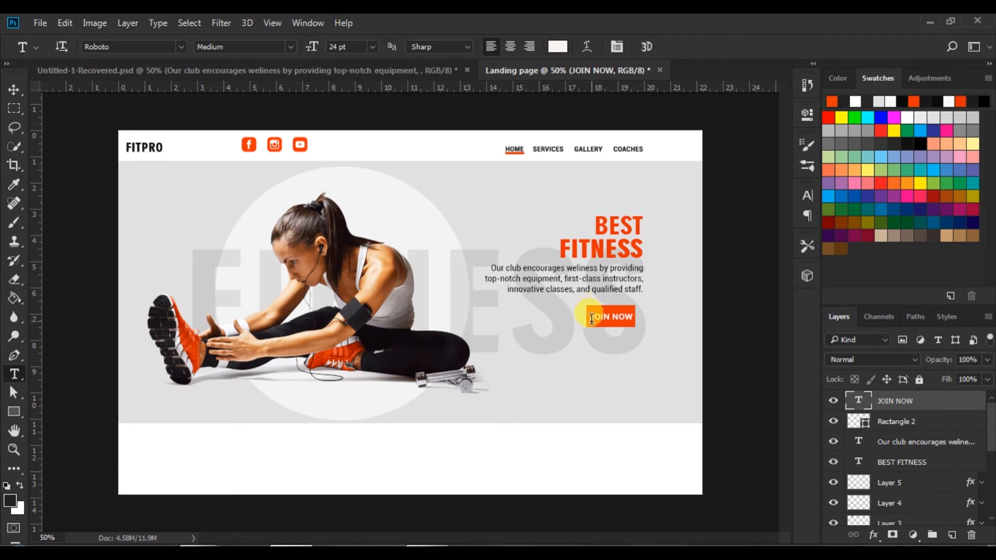
click(579, 314)
click(670, 46)
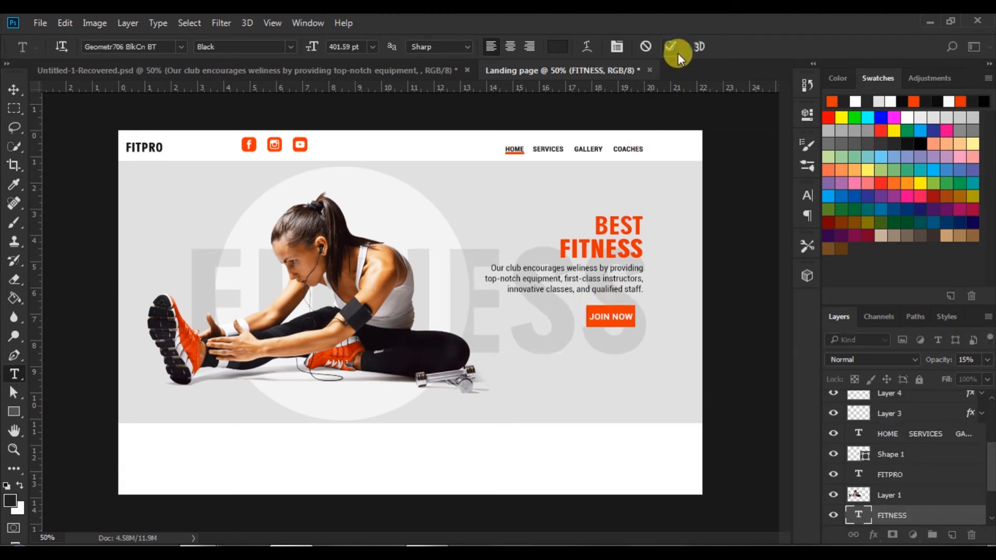
scroll(923, 446, up, 5)
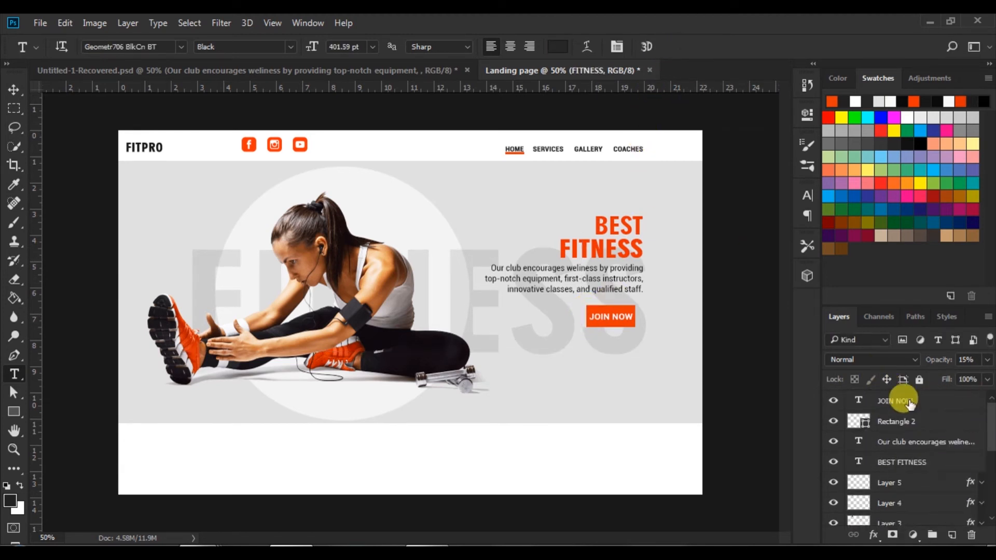
click(850, 398)
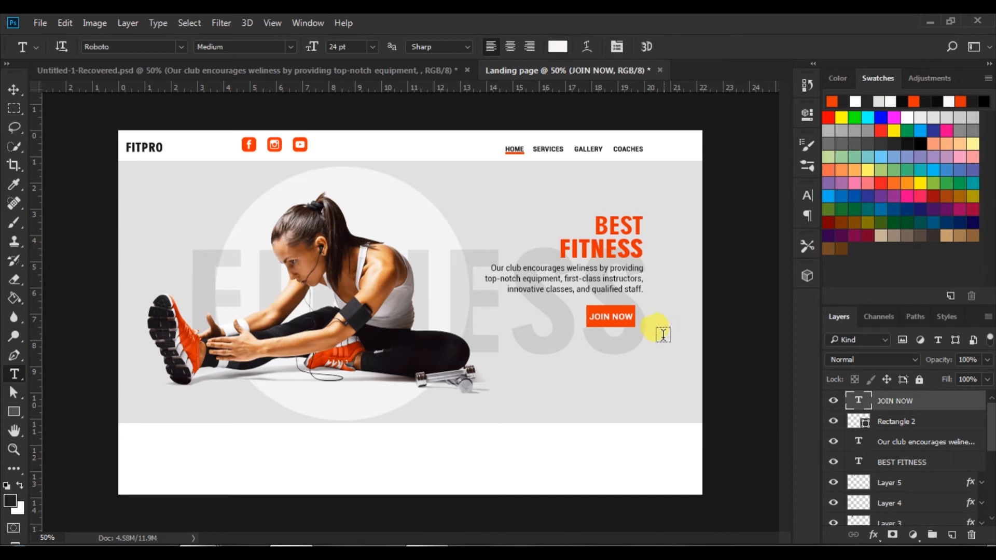
click(634, 315)
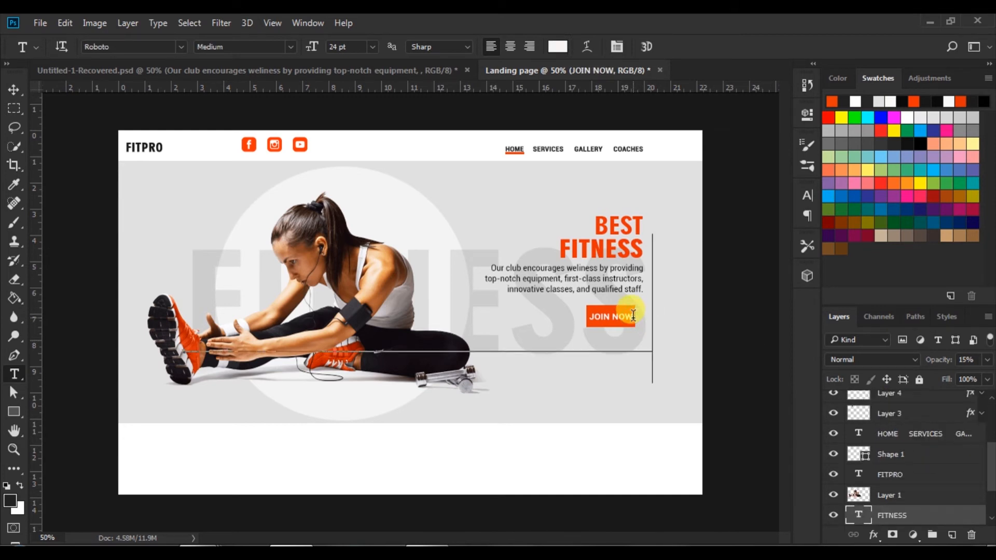
click(671, 46)
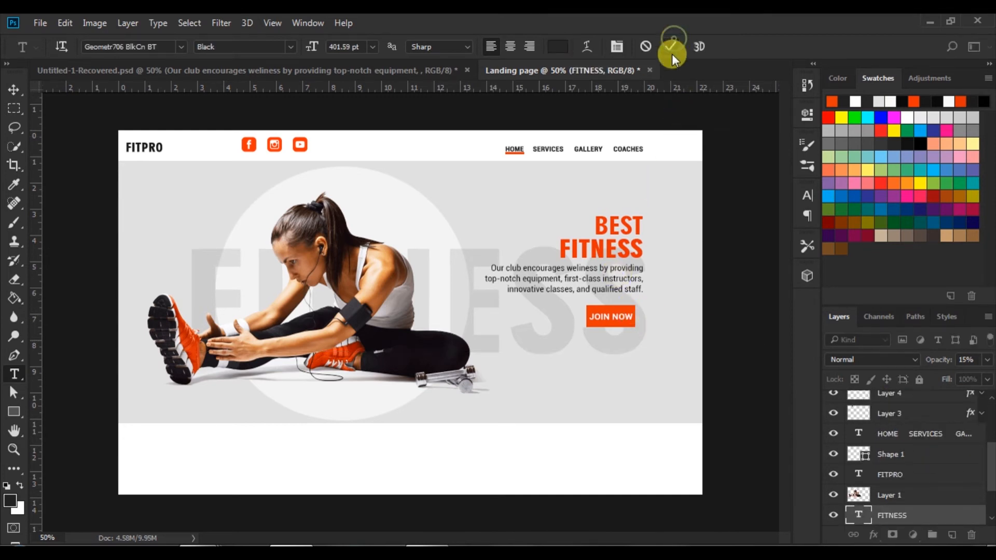
Set the size of the JOIN NOW text to 20 pt and commit it.
click(596, 316)
mouse_move(636, 315)
mouse_down()
mouse_move(588, 316)
mouse_move(646, 314)
mouse_up()
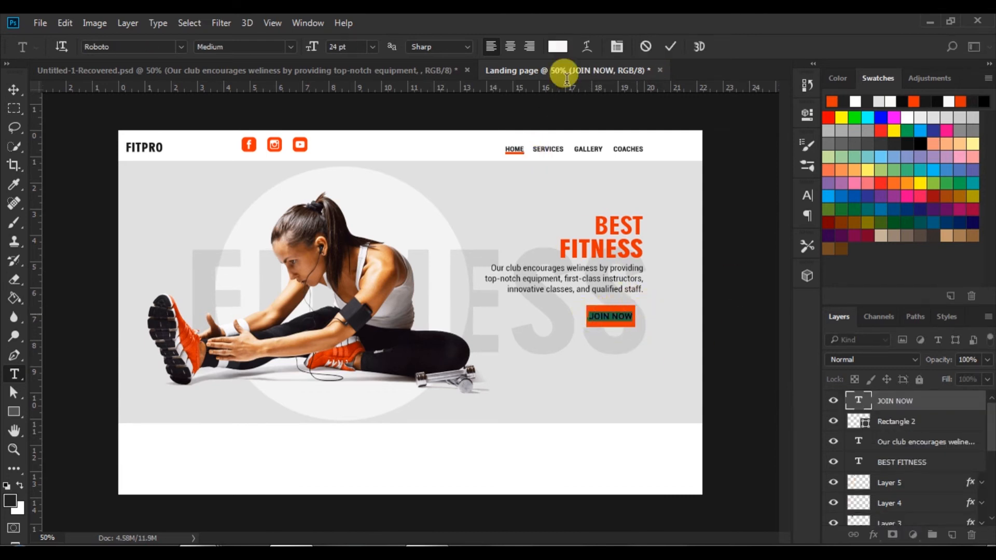
click(557, 47)
click(902, 127)
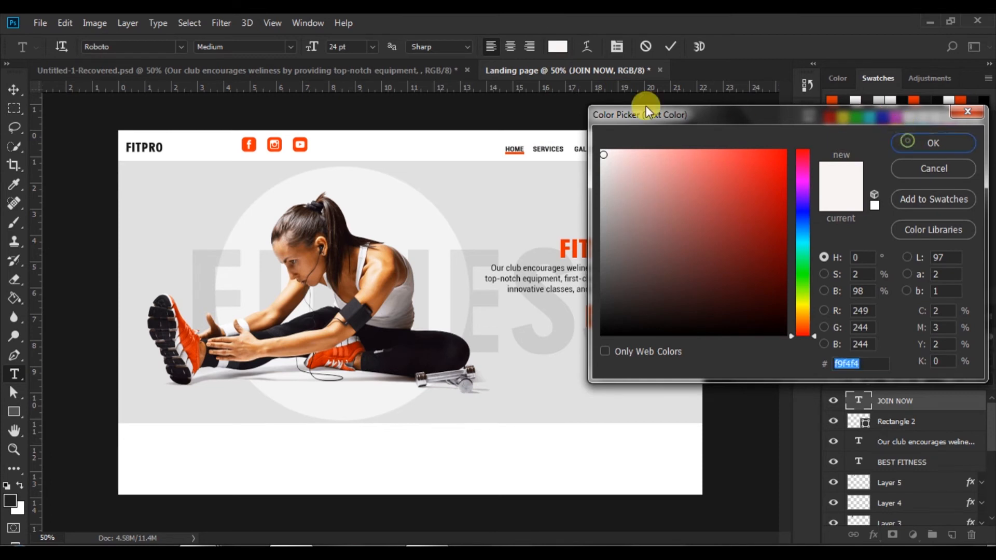
click(372, 47)
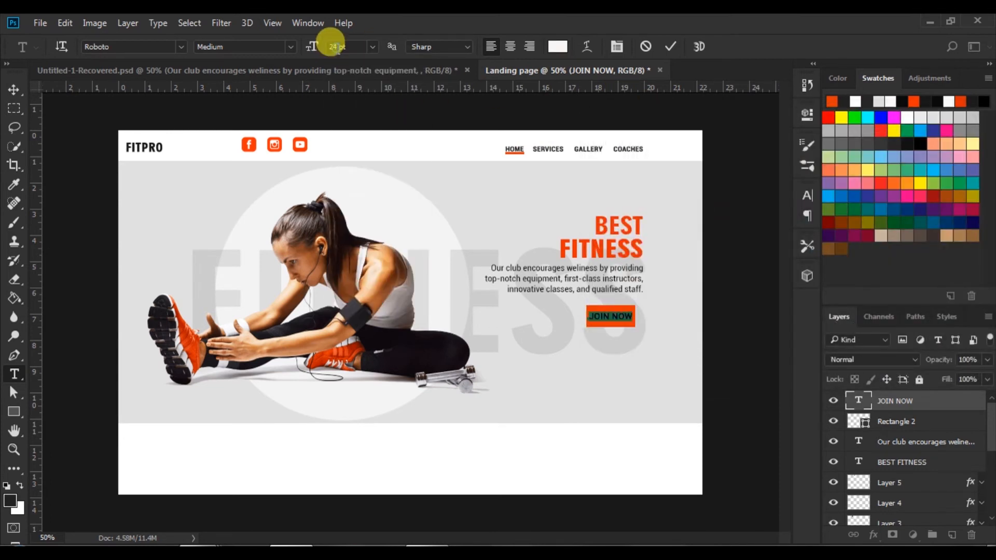
click(332, 45)
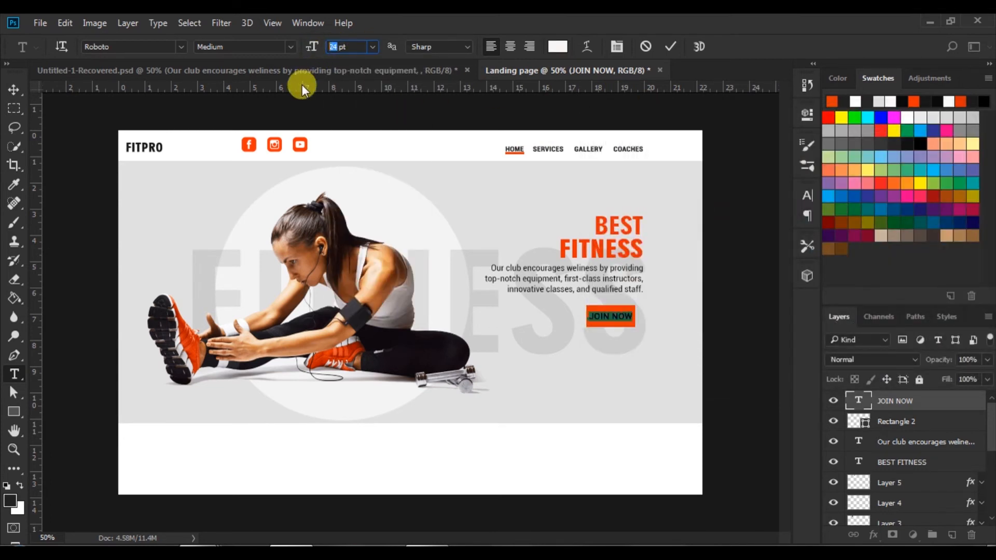
text(20)
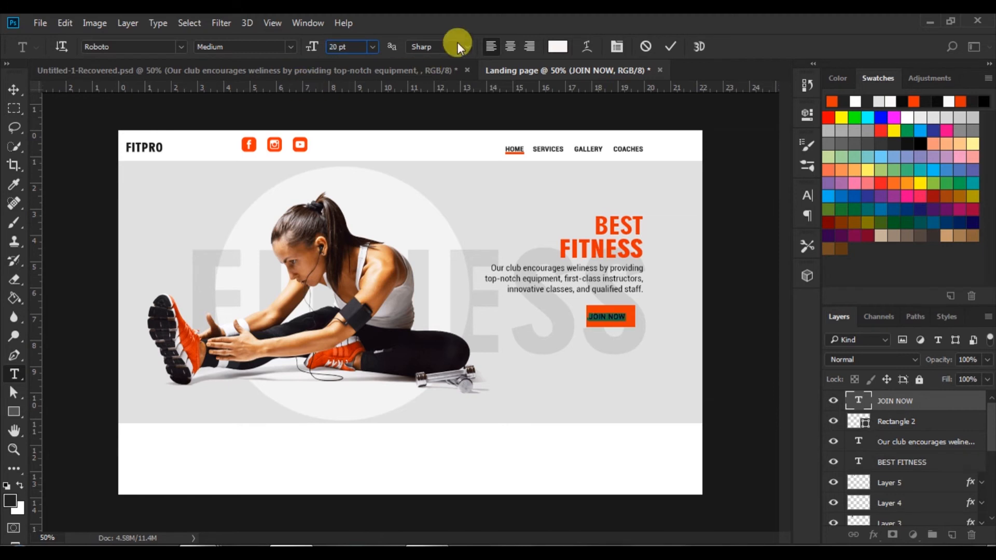
click(671, 49)
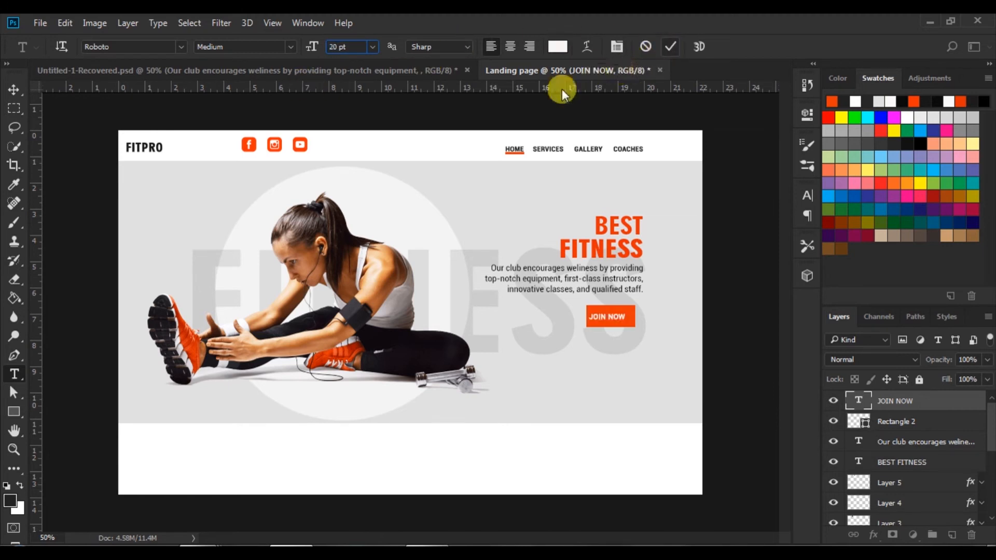
Centre the JOIN NOW text on its orange rectangle, and move the button and the description paragraph slightly down.
click(22, 97)
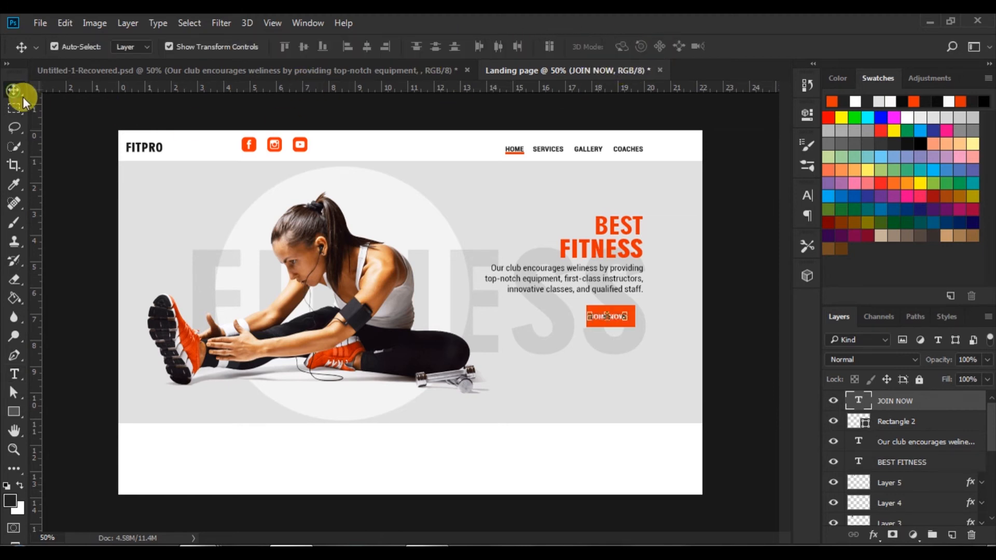
shift+click(861, 420)
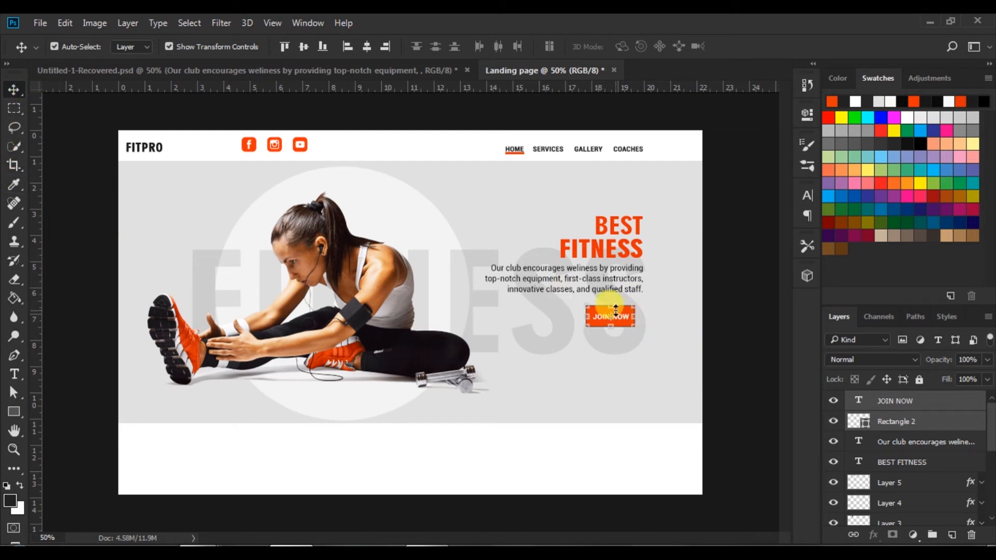
drag(620, 310, 622, 318)
drag(598, 267, 602, 285)
Enlarge the BEST FITNESS headline down to the description paragraph and align the right edges of both texts.
click(605, 245)
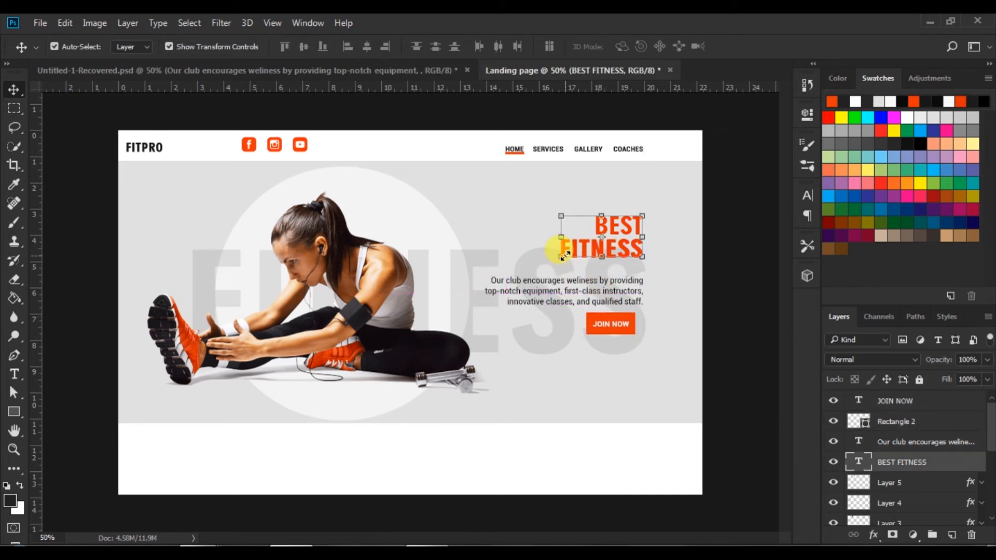
drag(562, 255, 535, 270)
click(645, 46)
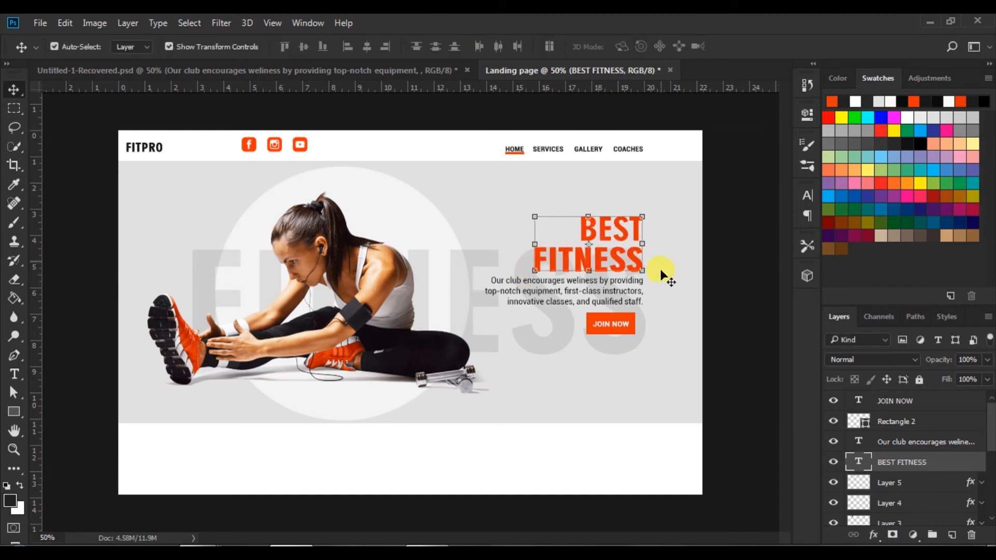
shift+click(614, 293)
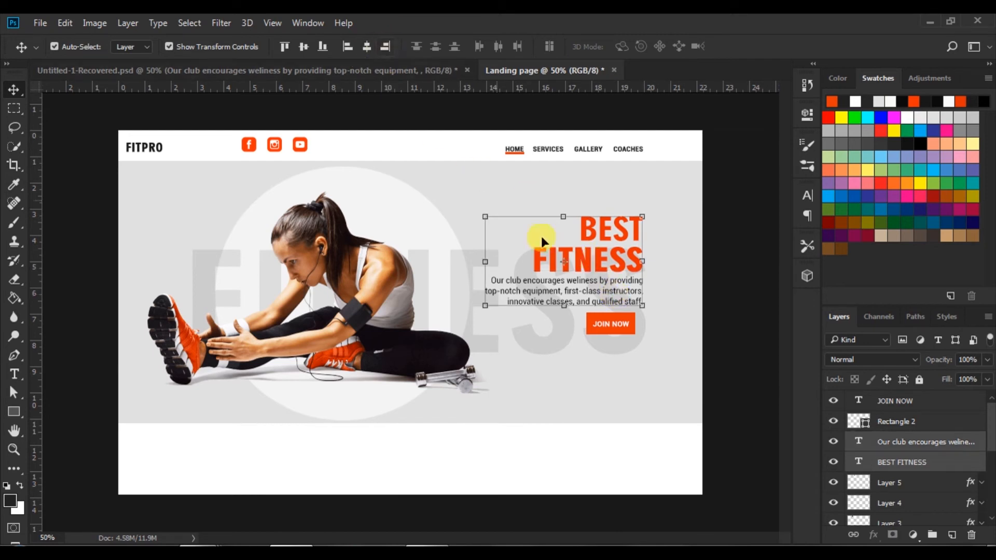
click(710, 342)
Nudge the JOIN NOW text and Rectangle 2 together slightly down and to the left beneath the description.
click(630, 325)
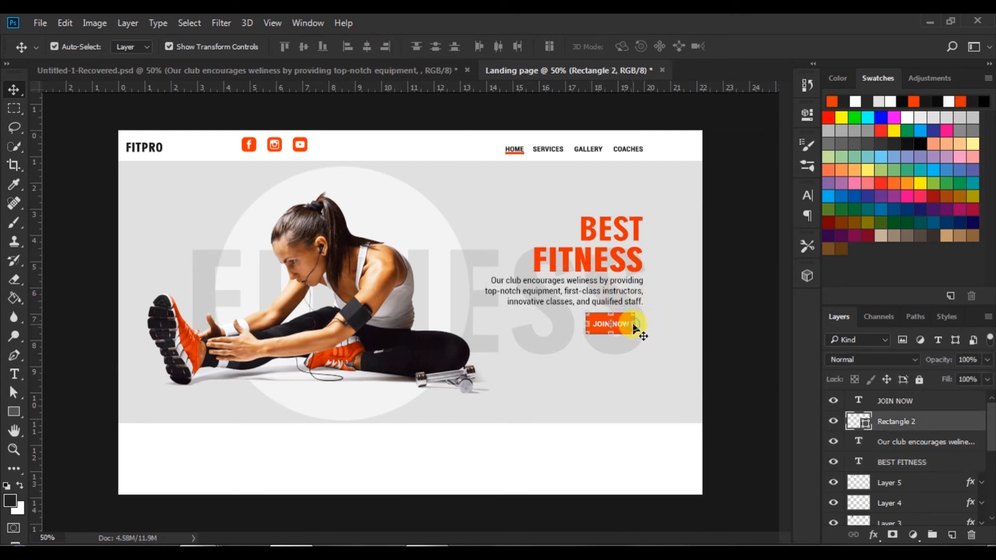
shift+click(880, 402)
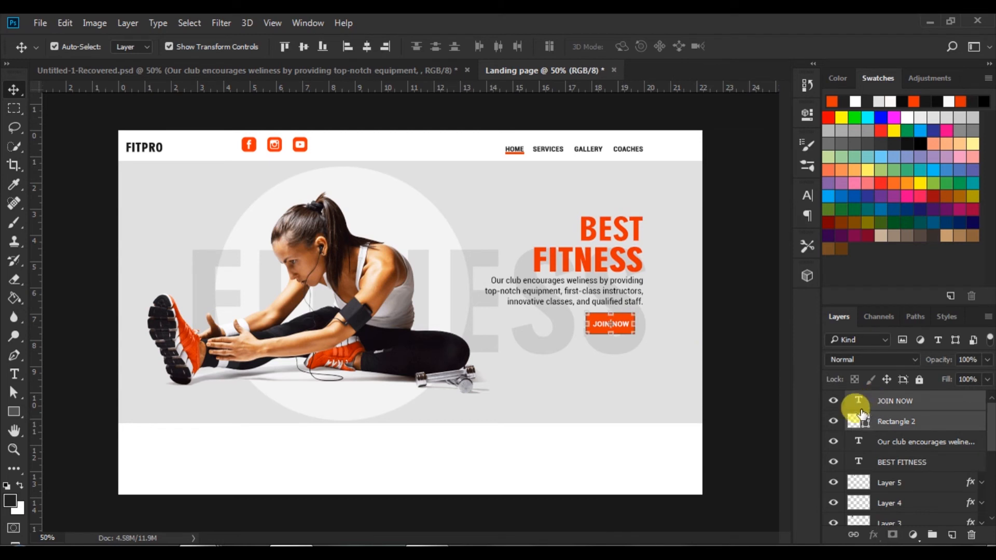
key(Down)
key(Down)
key(Down)
key(Down)
key(Down)
key(Down)
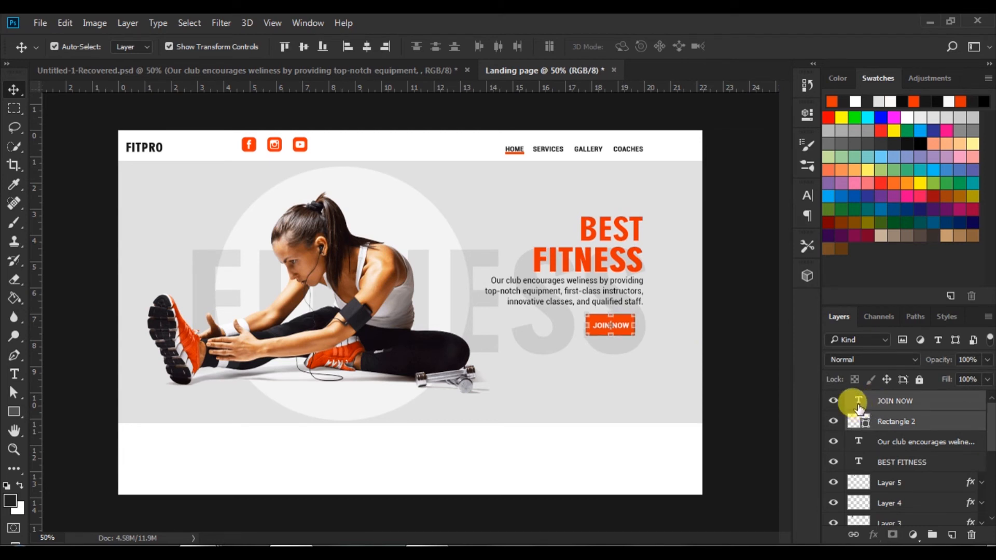
key(Left)
key(Left)
key(Left)
key(Left)
key(Left)
key(Left)
key(Left)
key(Left)
key(Left)
key(Left)
key(Left)
key(Left)
key(Left)
key(Left)
key(Left)
key(Left)
key(Left)
key(Left)
key(Left)
key(Left)
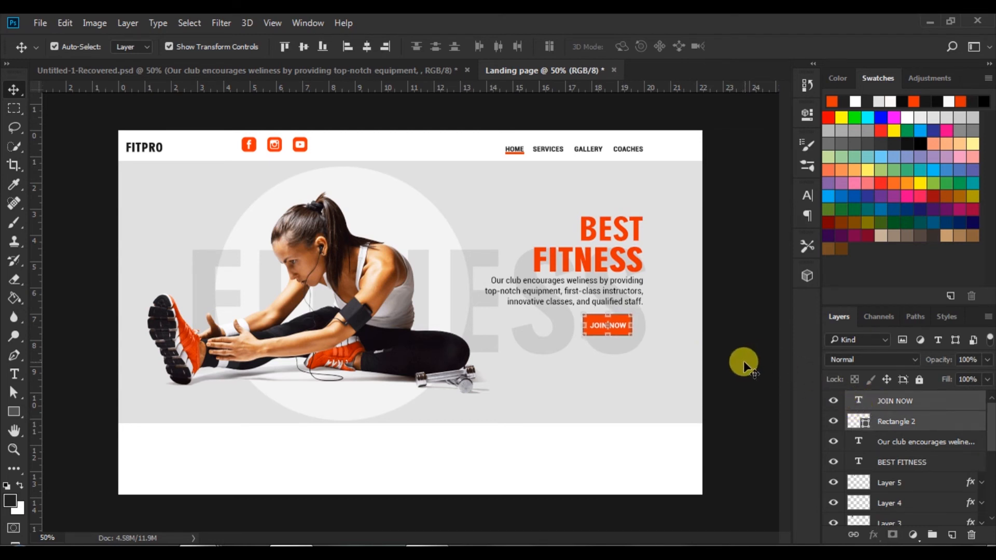
key(Right)
key(Right)
key(Right)
key(Right)
key(Right)
key(Right)
key(Right)
key(Right)
key(Right)
key(Right)
key(Right)
key(Right)
key(Right)
key(Right)
key(Right)
key(Right)
key(Right)
key(Right)
key(Right)
key(Right)
click(742, 361)
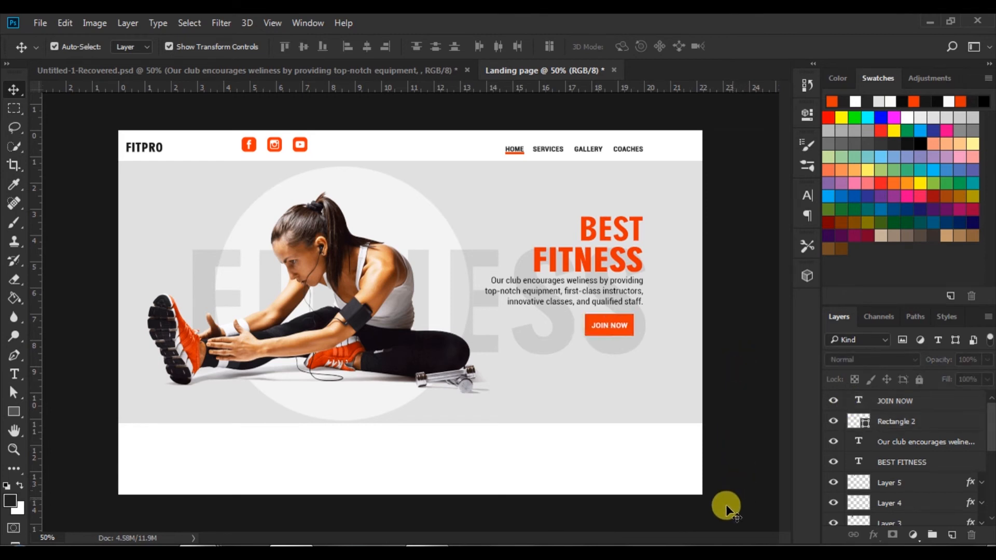
Copy the medal, dumbbell and people icons from Untitled-1-Recovered.psd into Landing page and place them in the white band below the banner.
click(200, 70)
click(381, 199)
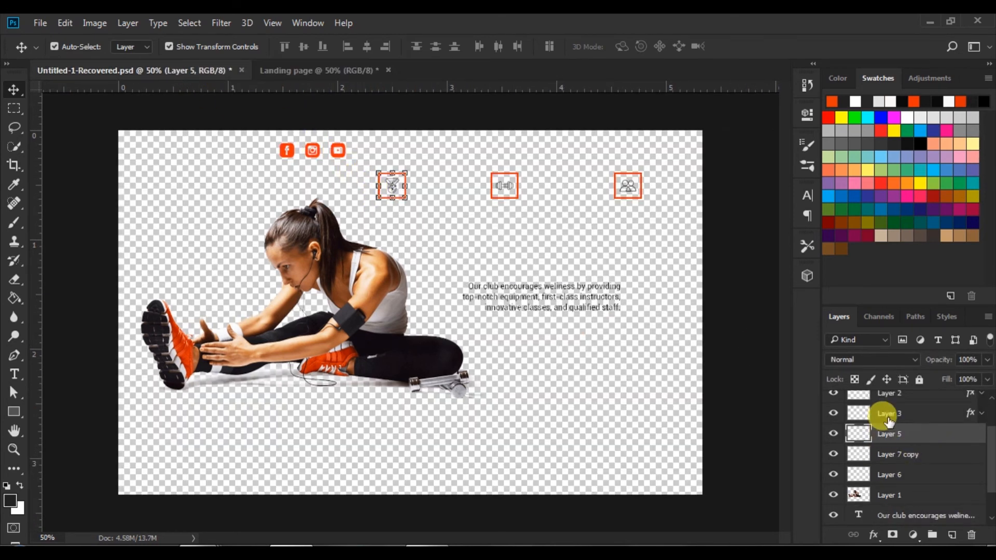
shift+click(868, 475)
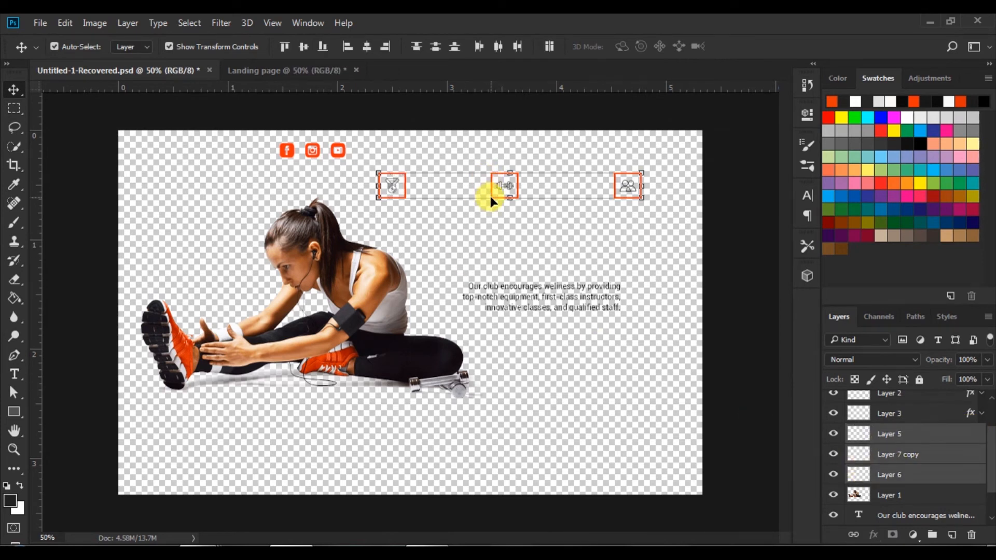
drag(490, 196, 321, 378)
drag(329, 435, 329, 430)
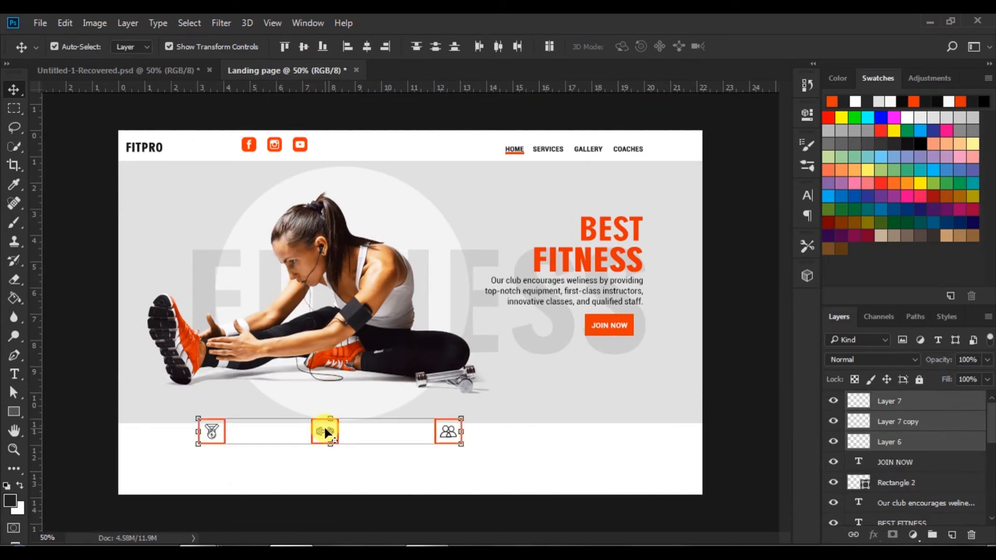
drag(338, 439, 399, 456)
click(747, 386)
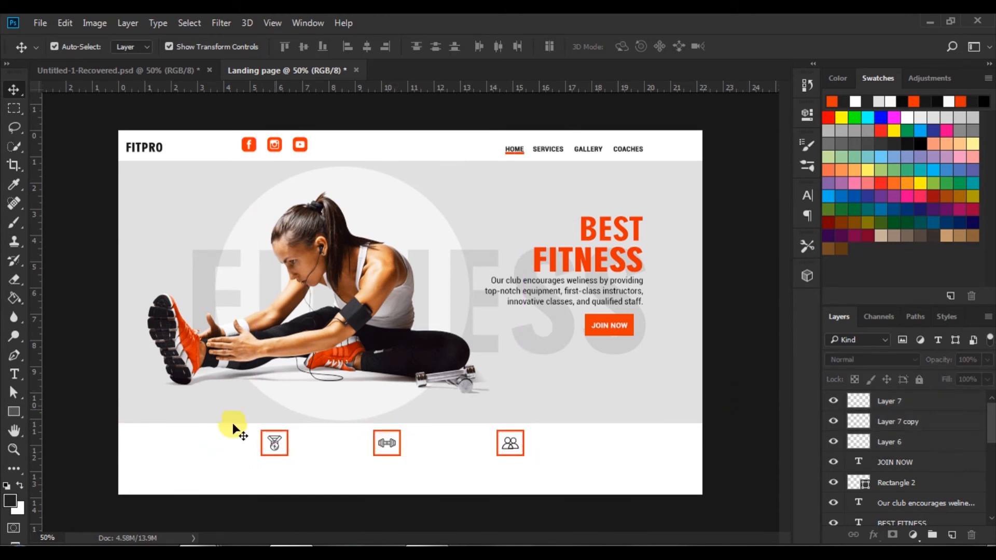
Set the Horizontal Type tool to Roboto Bold, 24 pt, in near-black (1a1a1a).
click(14, 374)
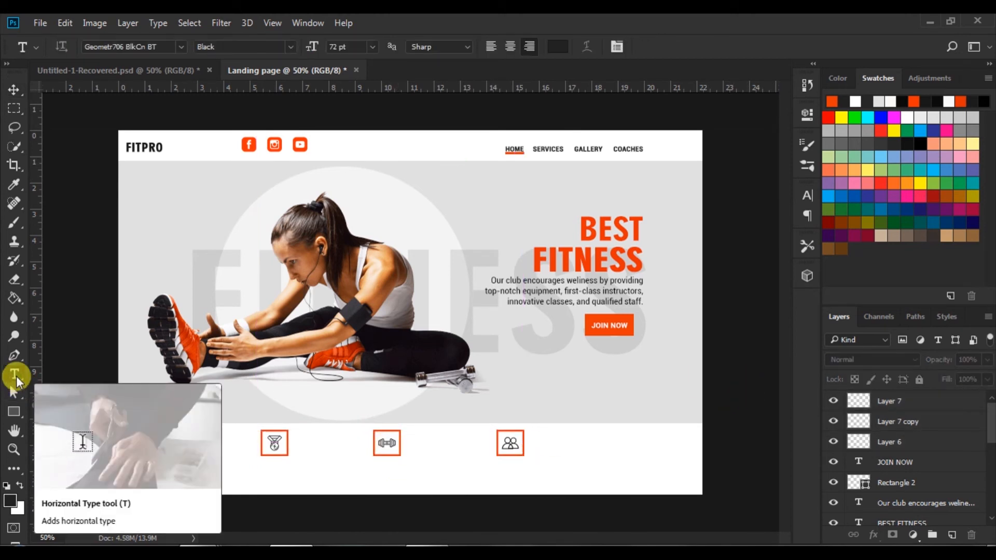
click(181, 47)
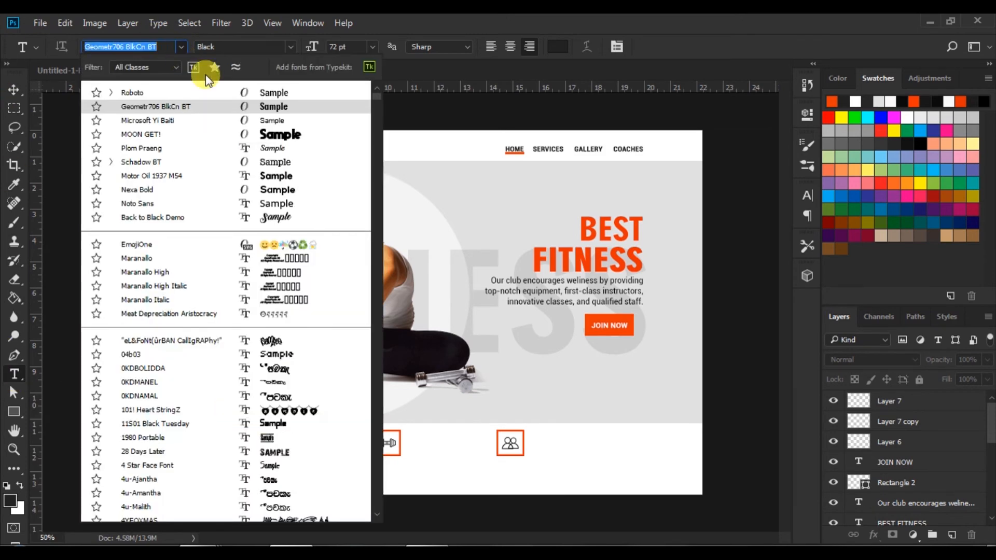
click(262, 94)
click(291, 47)
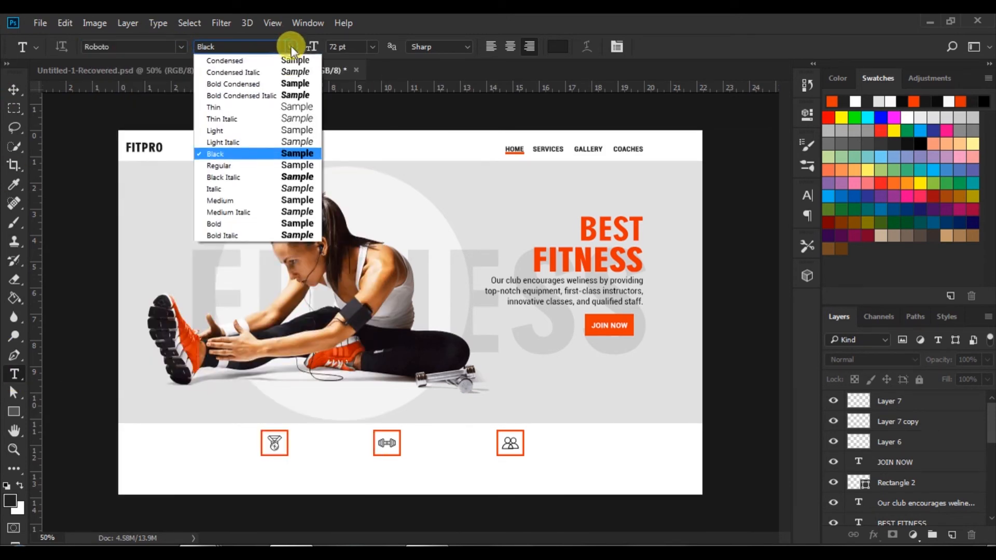
click(289, 222)
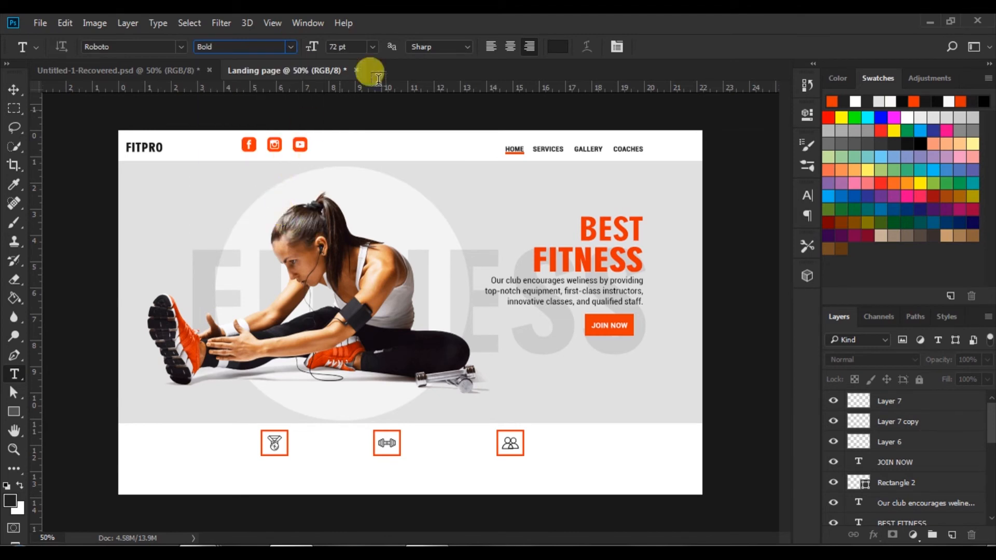
click(557, 46)
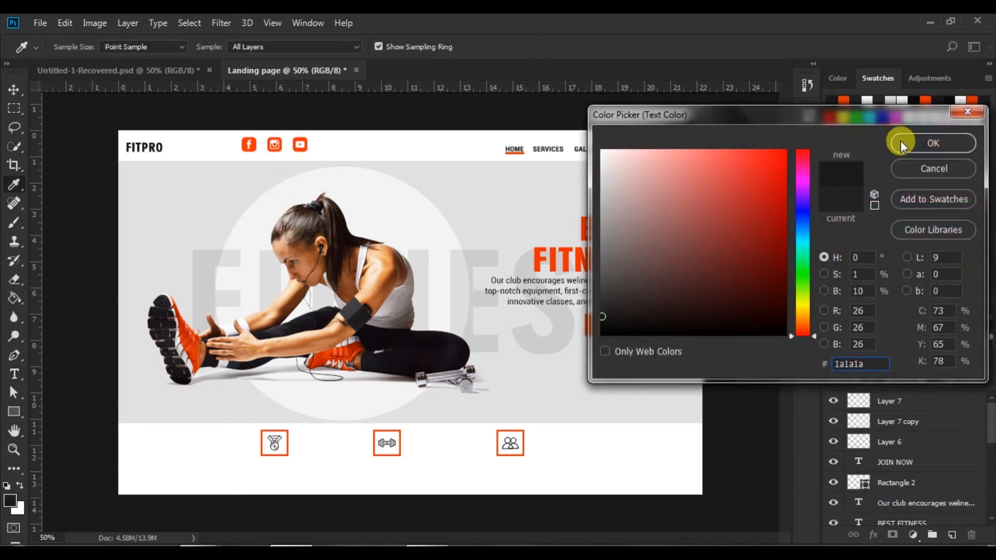
click(892, 144)
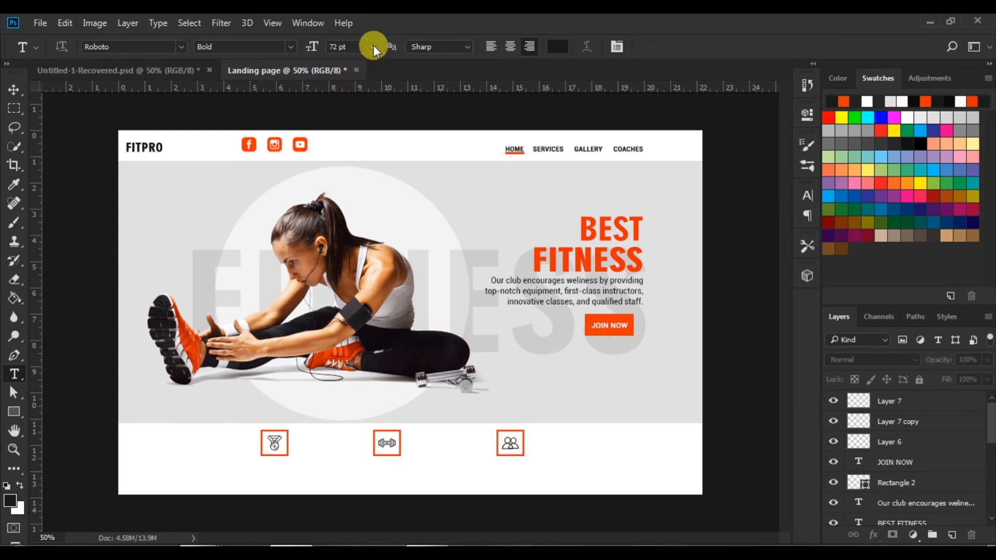
click(374, 46)
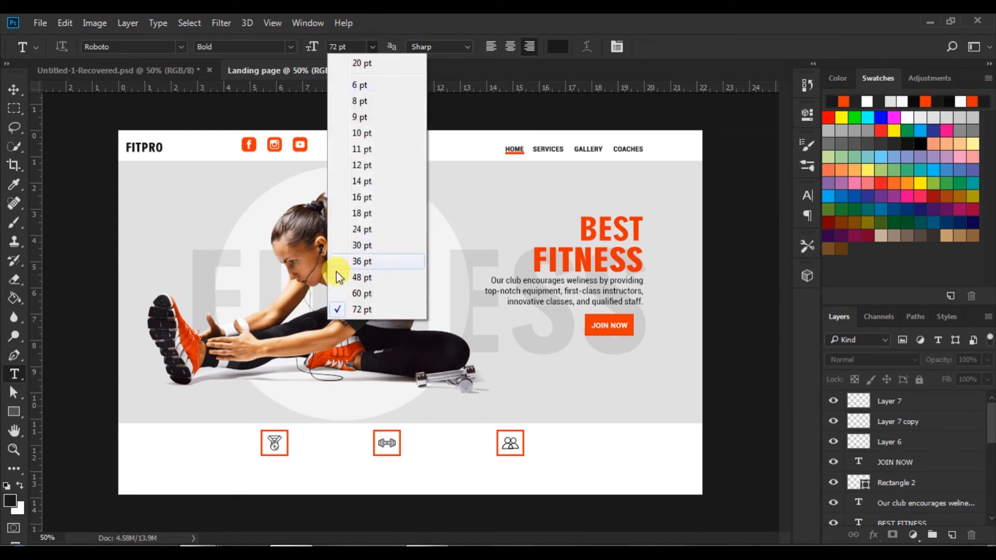
click(365, 229)
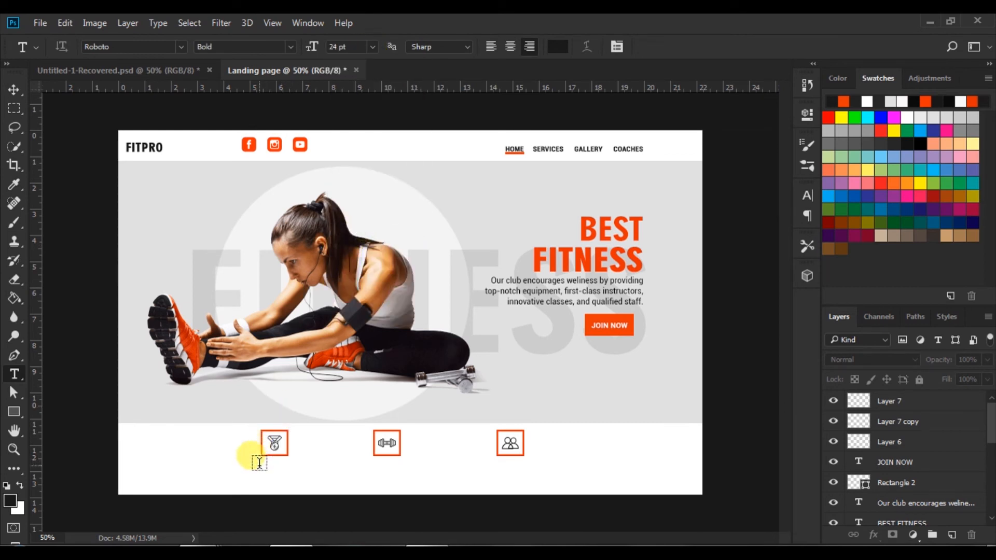
Add the caption QUALITY SERVICE in Roboto Bold Condensed, 20 pt, and center it beneath the medal icon.
click(259, 464)
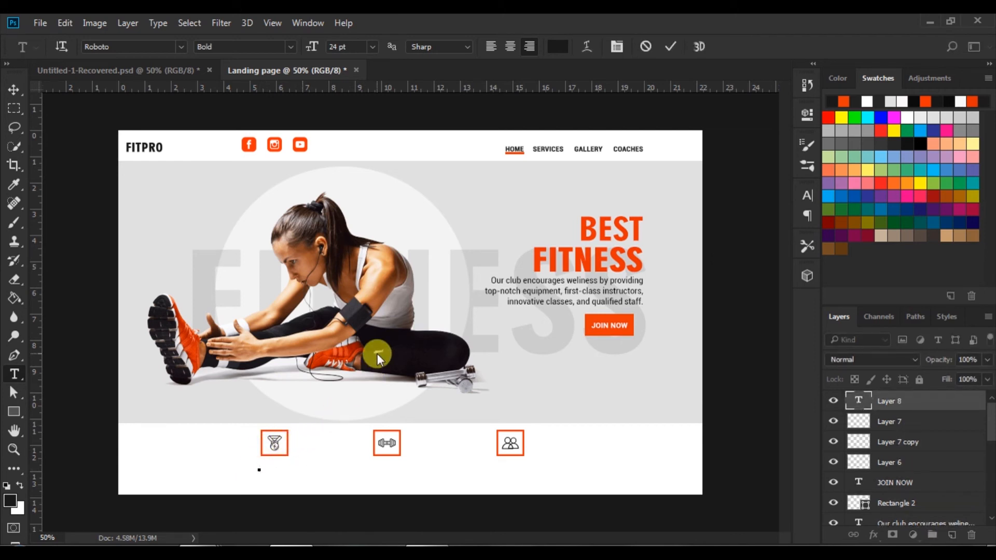
text(QUALITY SERVICE)
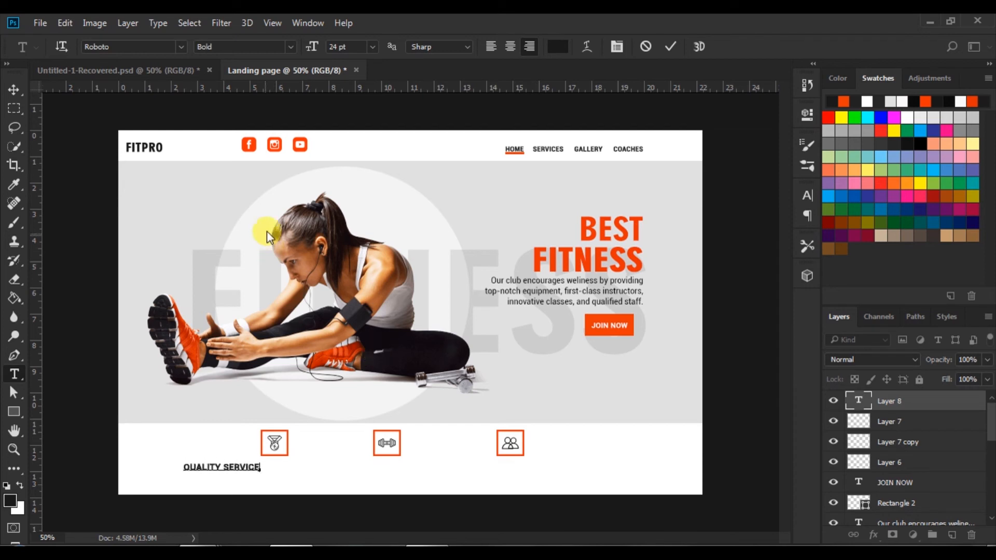
drag(187, 465, 428, 459)
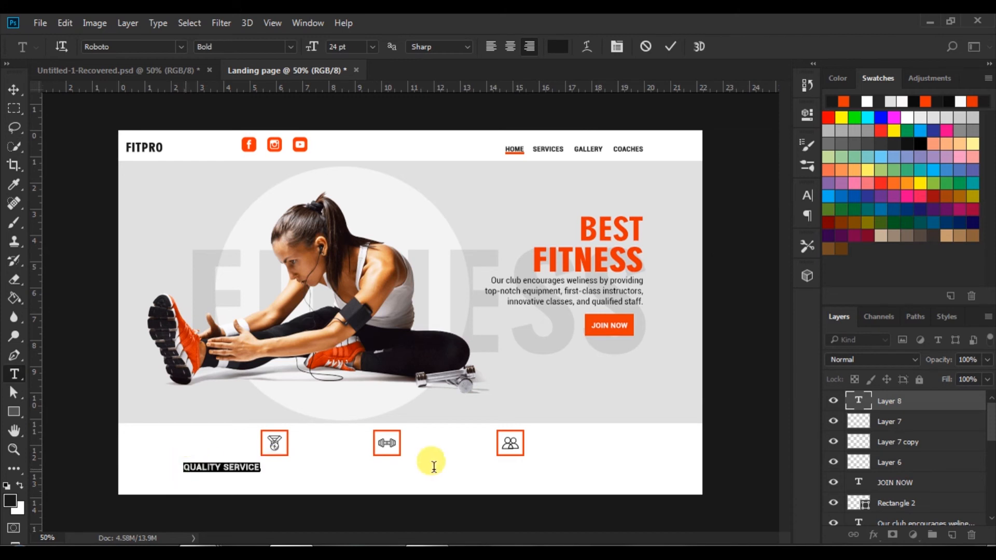
click(291, 49)
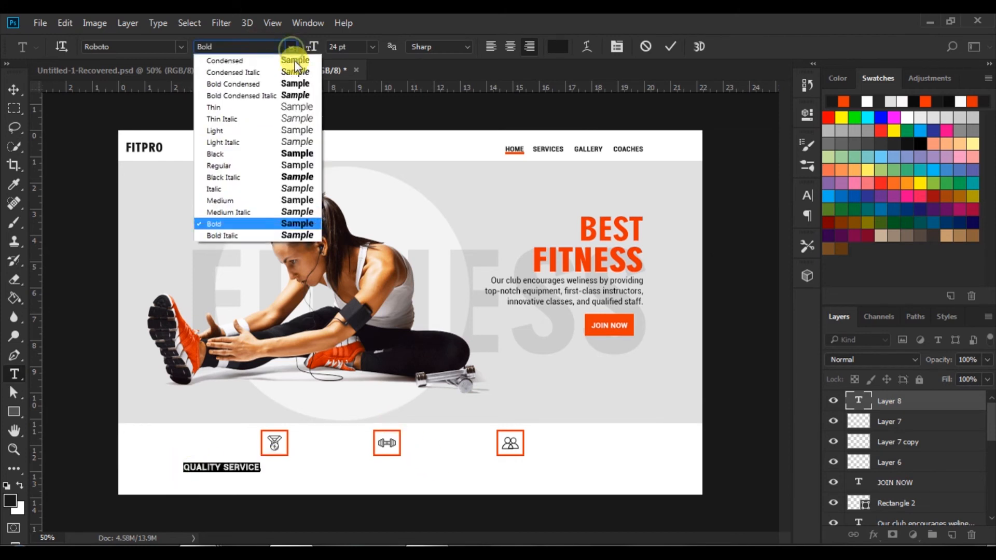
click(298, 84)
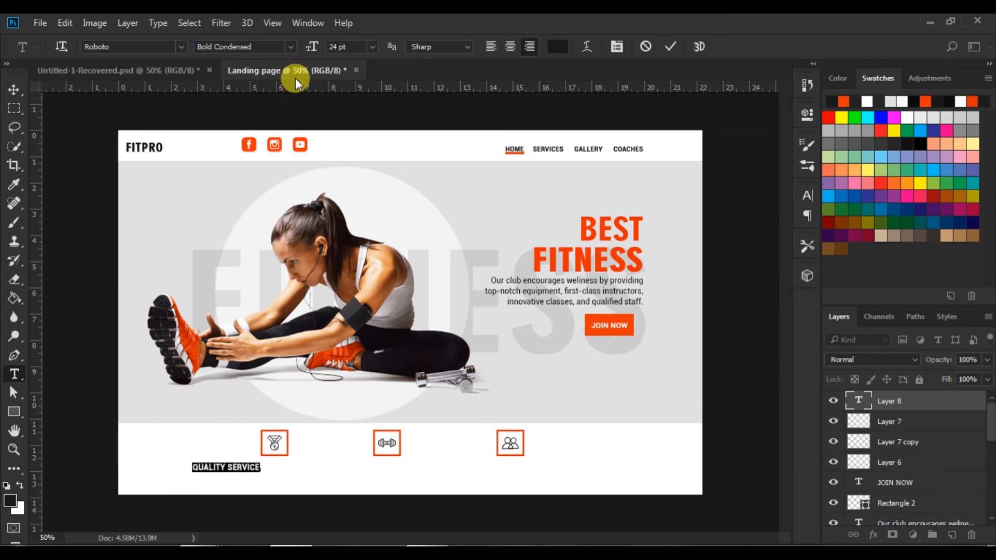
double_click(332, 47)
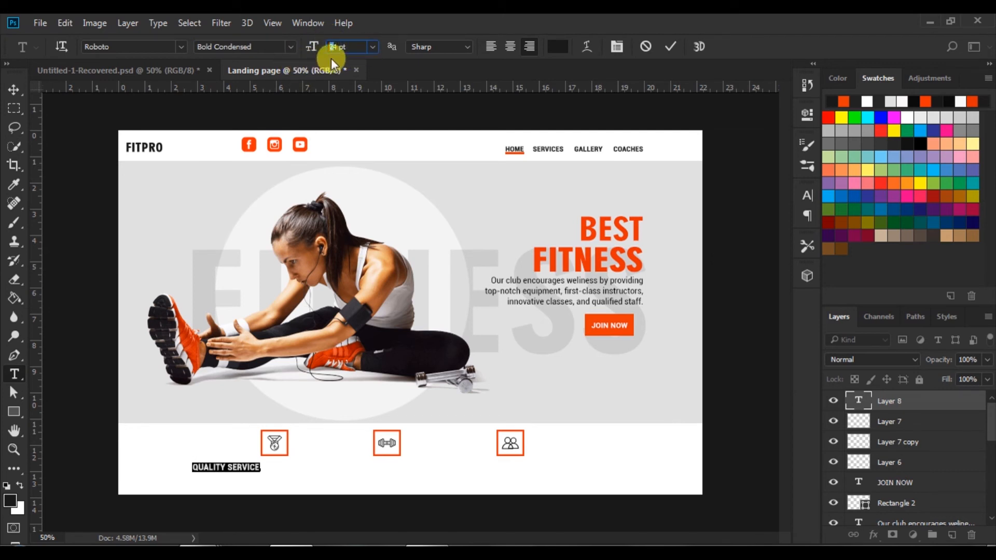
drag(336, 49, 308, 67)
text(20)
drag(227, 477, 269, 469)
click(668, 47)
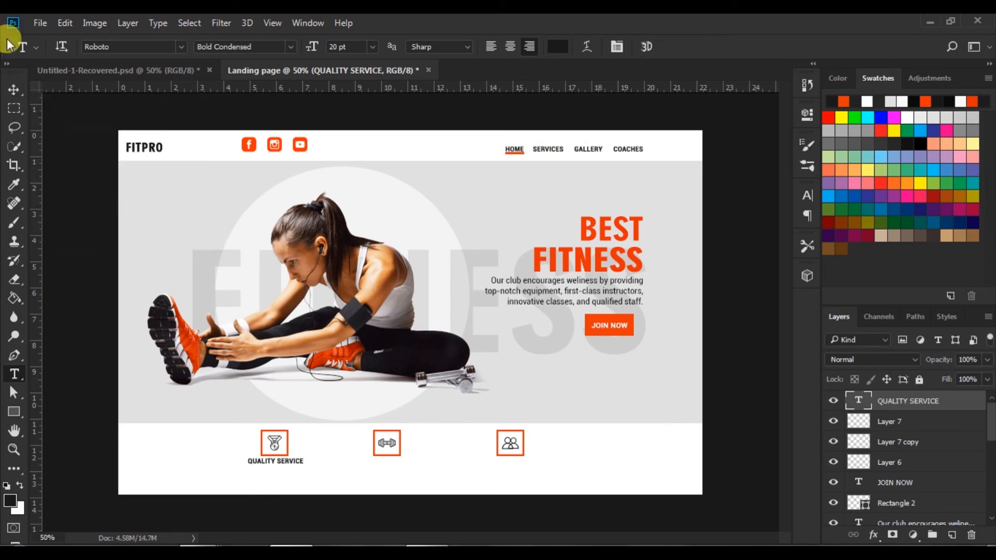
Duplicate the QUALITY SERVICE caption twice, placing the copies beneath the dumbbell and people icons.
click(14, 91)
click(178, 477)
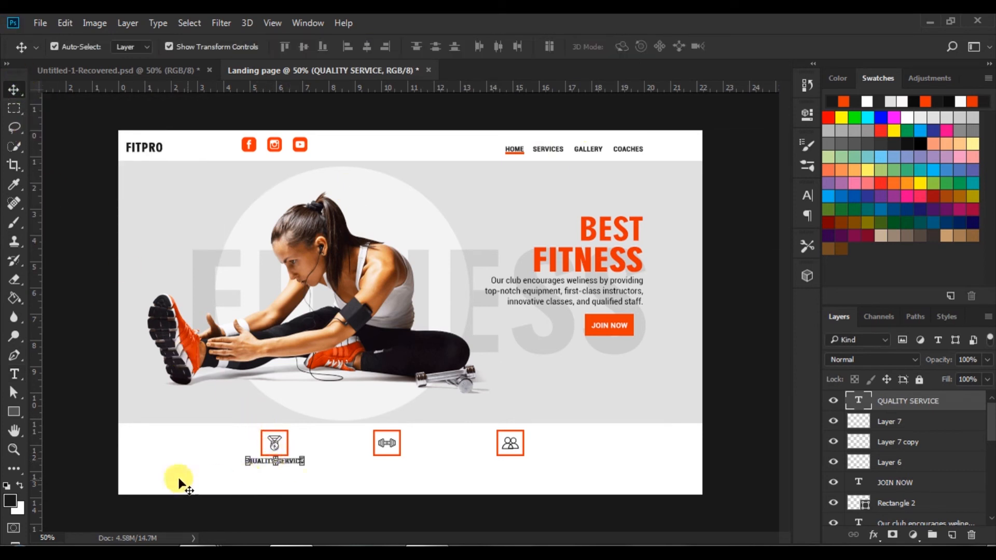
drag(288, 461, 529, 461)
Replace the caption text beneath the dumbbell icon with SPACIOUS GYM.
click(14, 374)
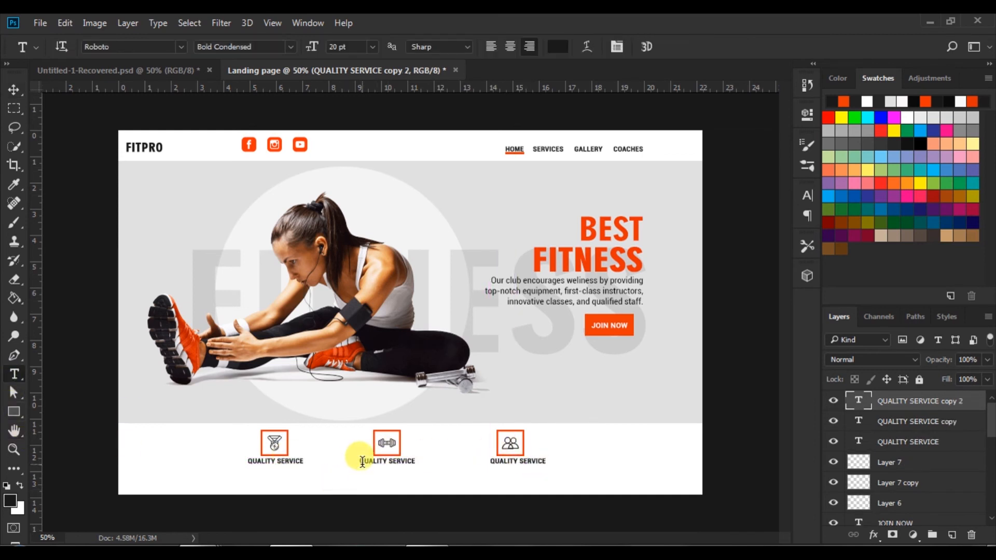
click(360, 462)
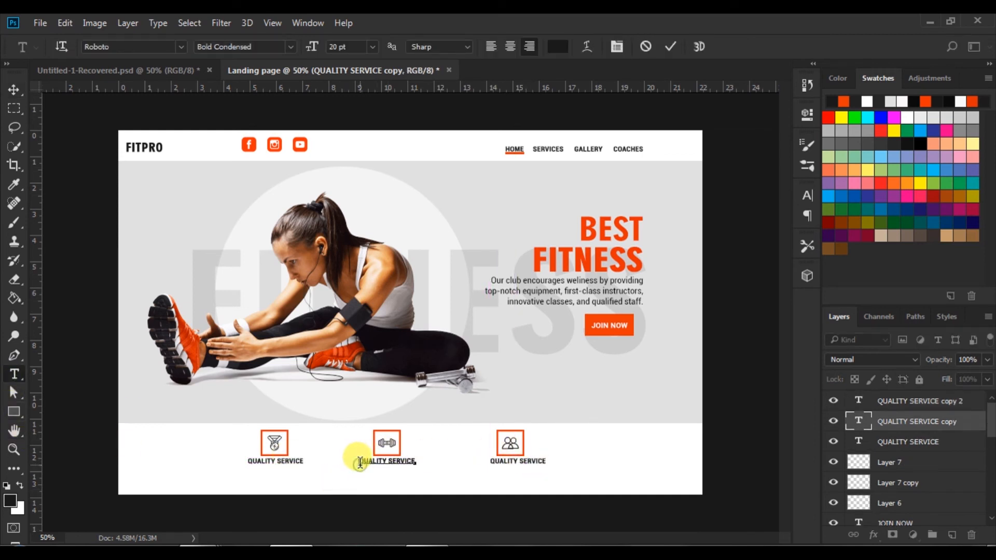
key(ctrl+a)
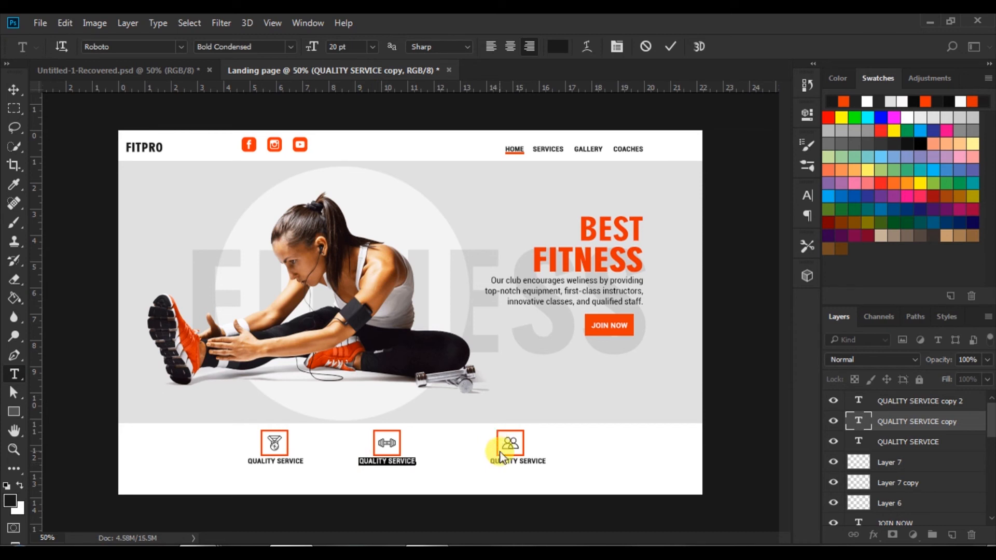
text(S)
text(PACE)
text(O)
text(US)
text( GYM)
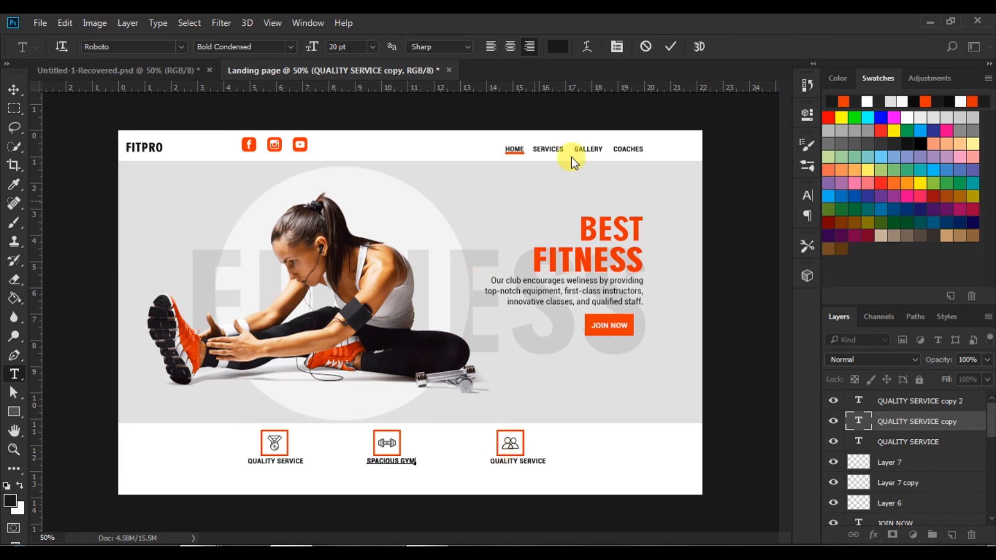
click(670, 45)
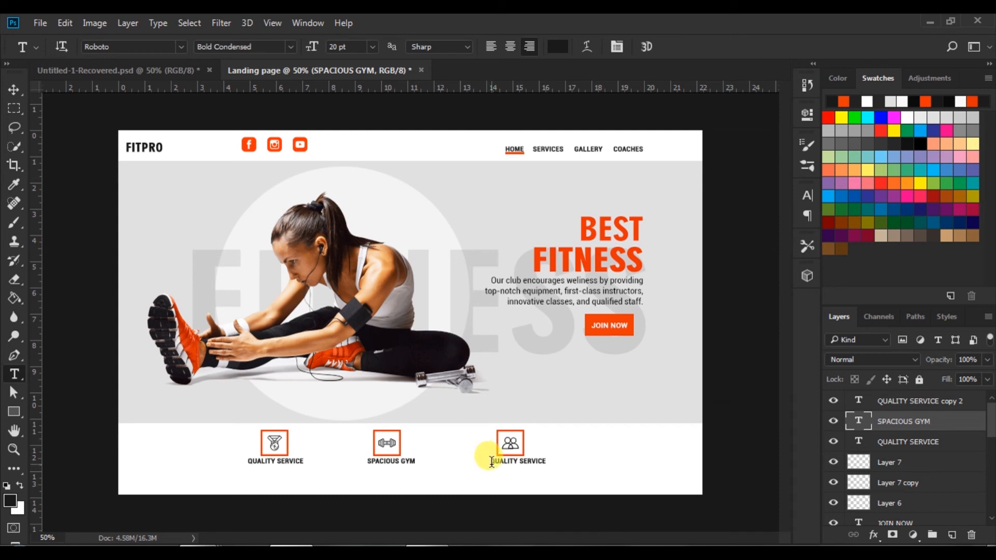
Replace the caption text beneath the people icon with GROUP CLASSES.
drag(491, 461, 669, 462)
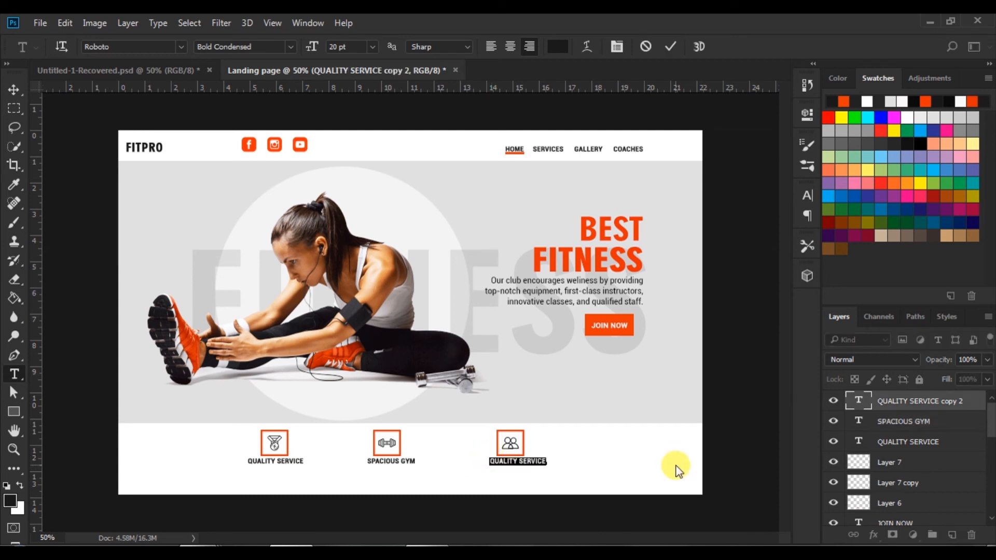
text(GROUP)
text( C)
text(LA)
text(SS)
key(BackSpace)
text(SES)
click(670, 46)
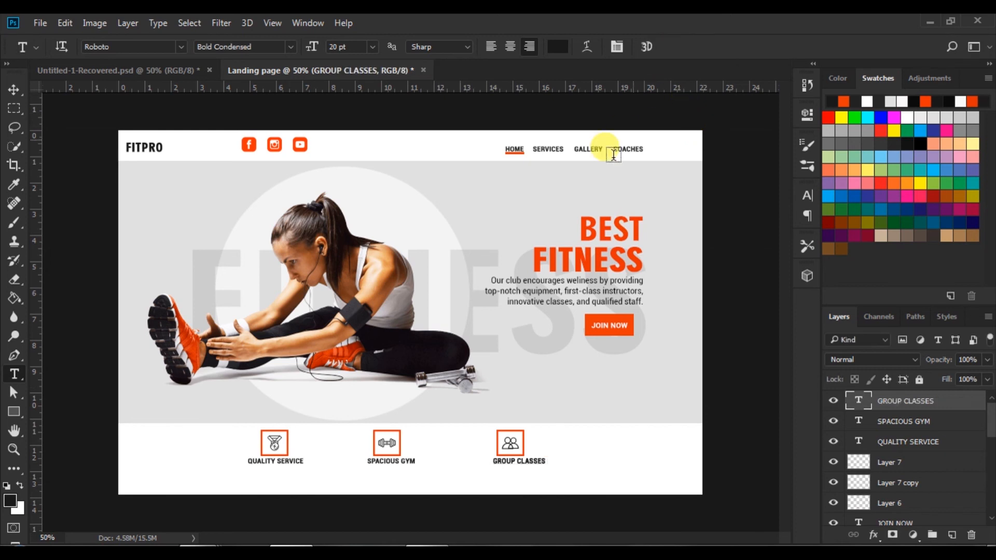
Align the horizontal centers of the medal icon on Layer 7 and the QUALITY SERVICE caption.
click(900, 463)
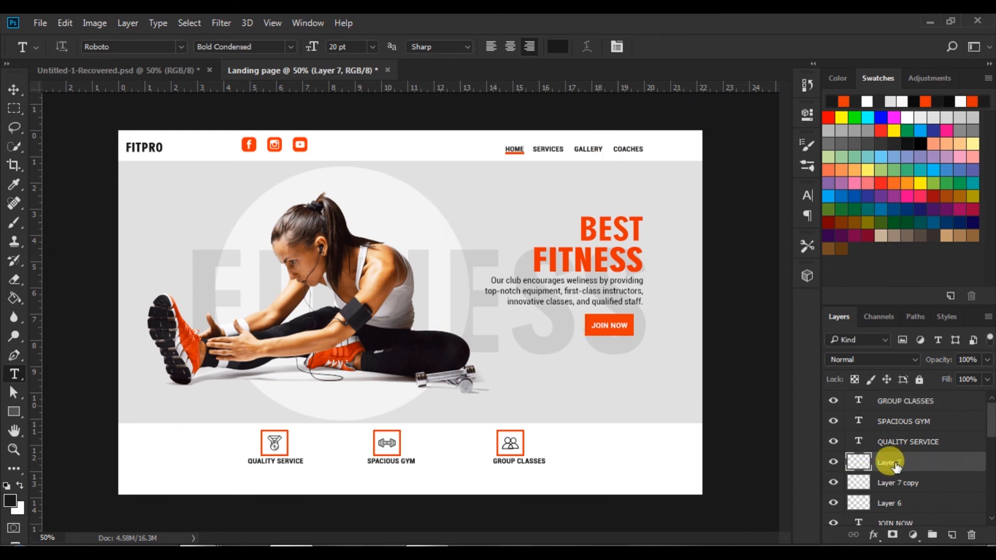
click(12, 91)
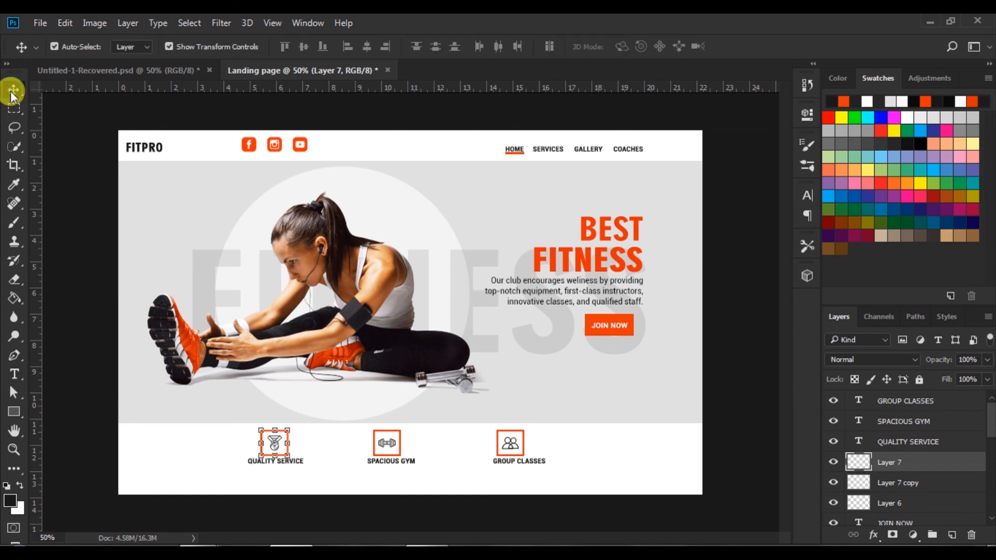
ctrl+click(918, 442)
click(366, 46)
Align the horizontal centers of the dumbbell icon on Layer 6 and the SPACIOUS GYM caption.
click(909, 426)
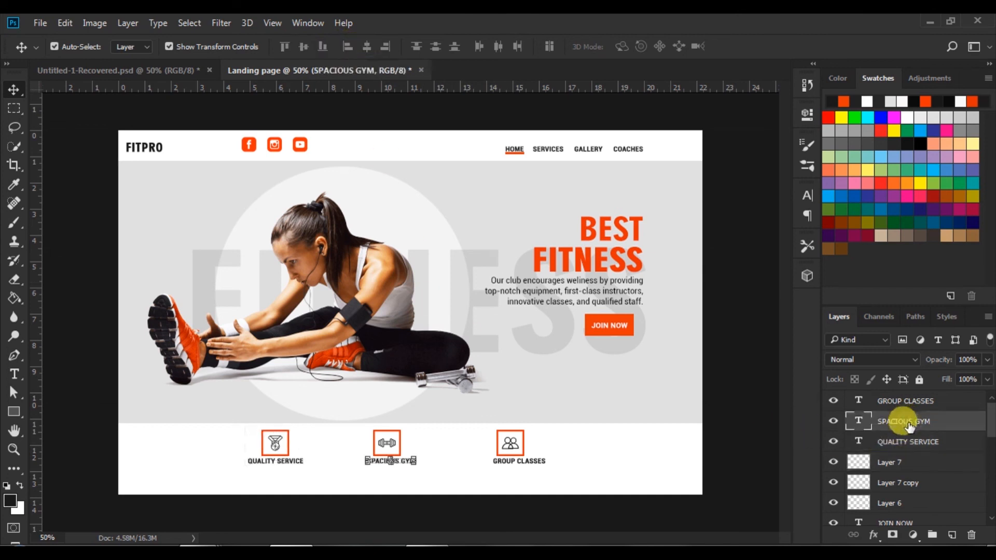
ctrl+click(907, 482)
click(893, 502)
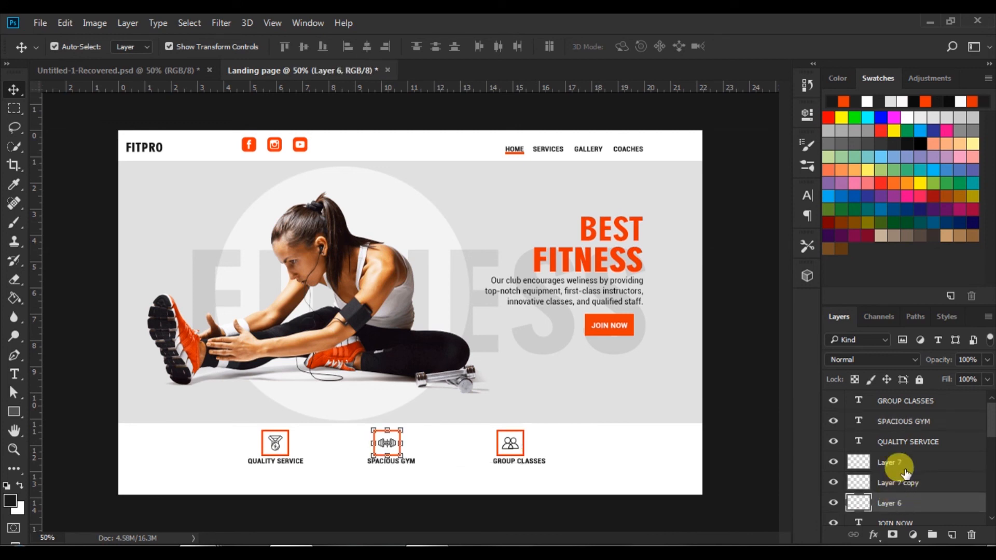
ctrl+click(911, 421)
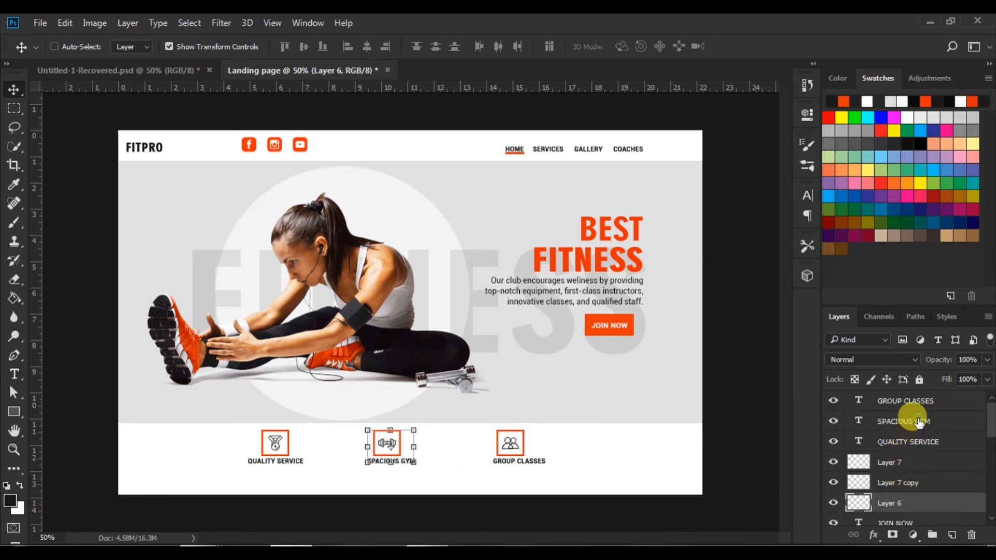
click(370, 45)
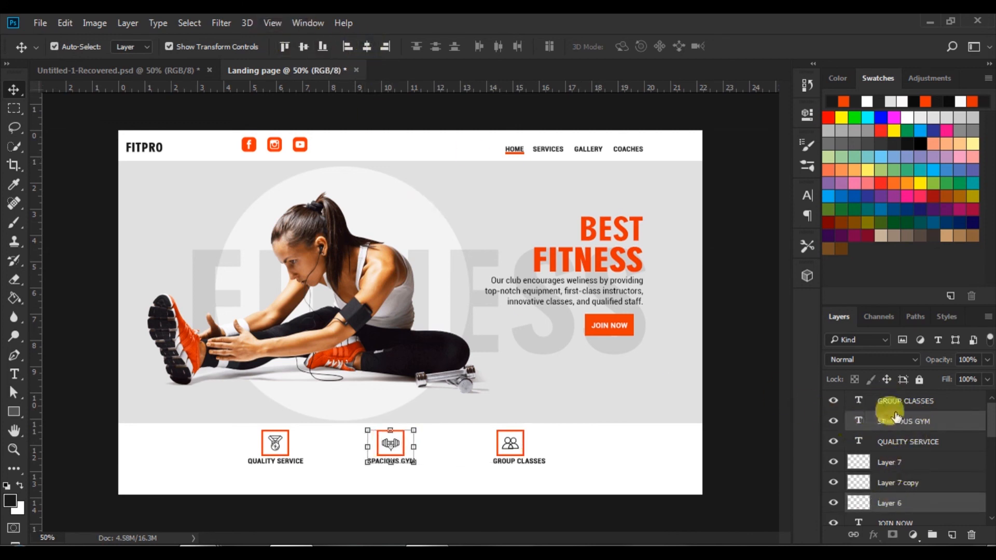
Align the horizontal centers of the people icon on Layer 7 copy and the GROUP CLASSES caption.
click(911, 402)
ctrl+click(910, 482)
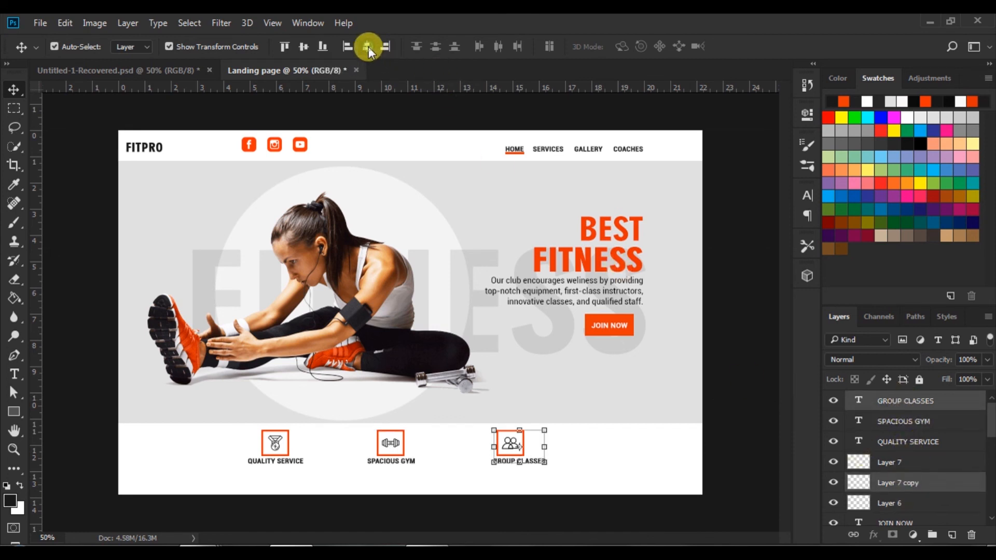
click(369, 47)
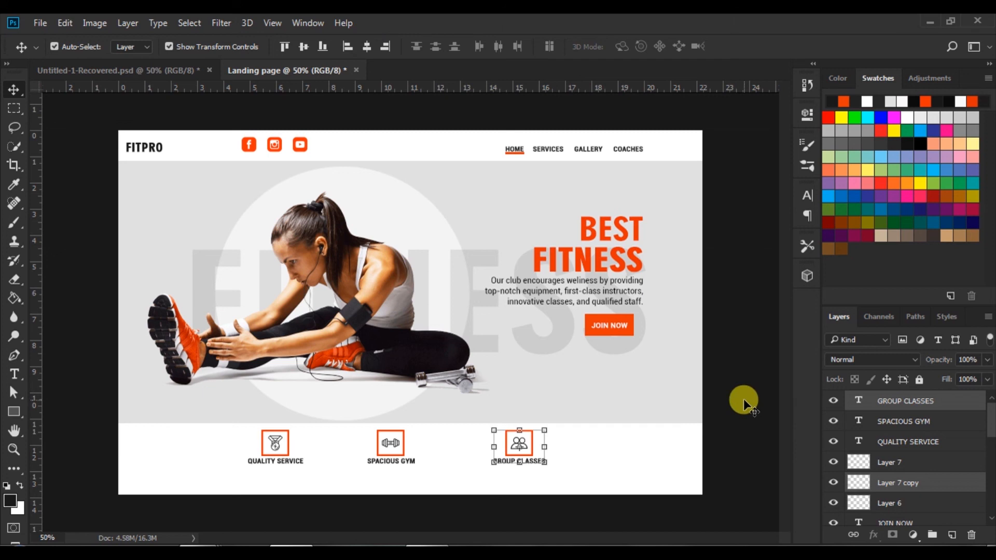
Nudge the people icon and its GROUP CLASSES caption together slightly to the right, away from the dumbbell icon.
key(Right)
key(Right)
key(Right)
key(Right)
key(Right)
key(Right)
key(Right)
key(Right)
key(Right)
key(Right)
key(Right)
key(Right)
key(Right)
key(Right)
key(Right)
key(Right)
key(Right)
key(Right)
click(741, 445)
Shift the dumbbell icon and its SPACIOUS GYM caption together 20 px right to even out the row's spacing.
click(856, 462)
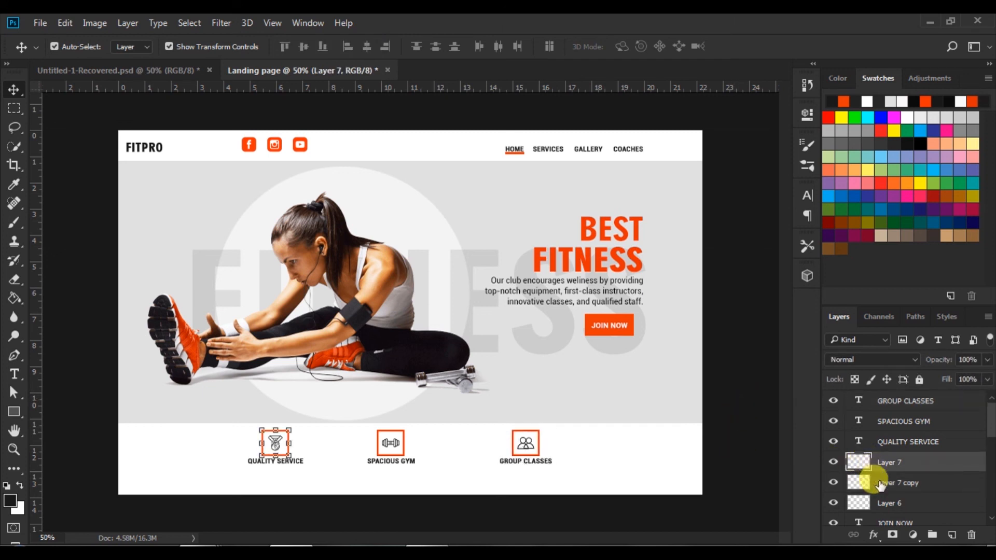
click(880, 483)
click(871, 502)
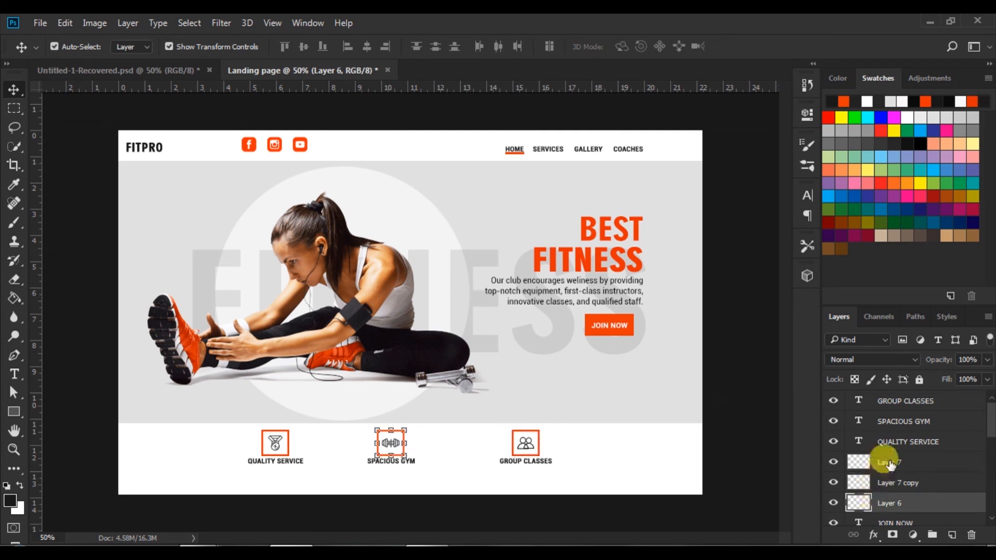
ctrl+click(912, 421)
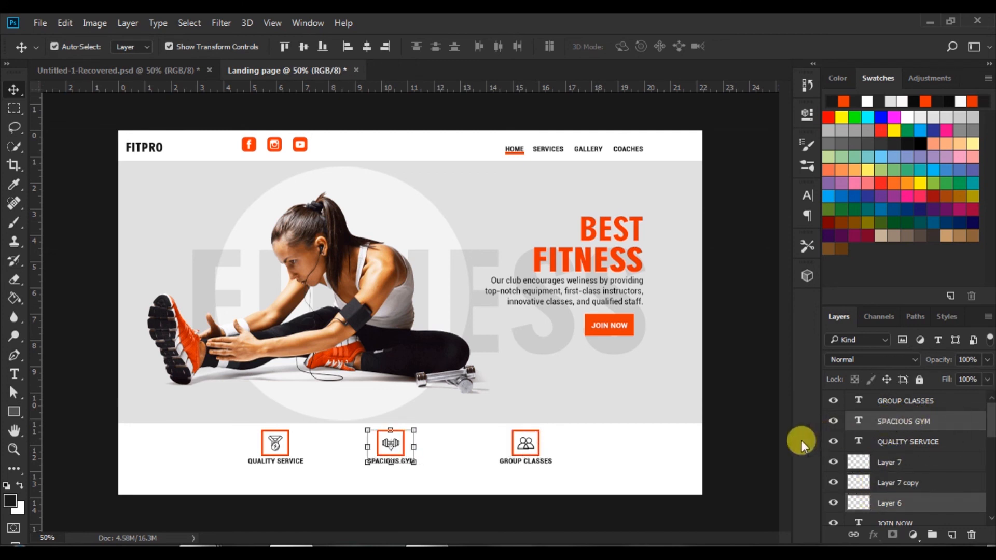
key(shift+Right)
key(shift+Right)
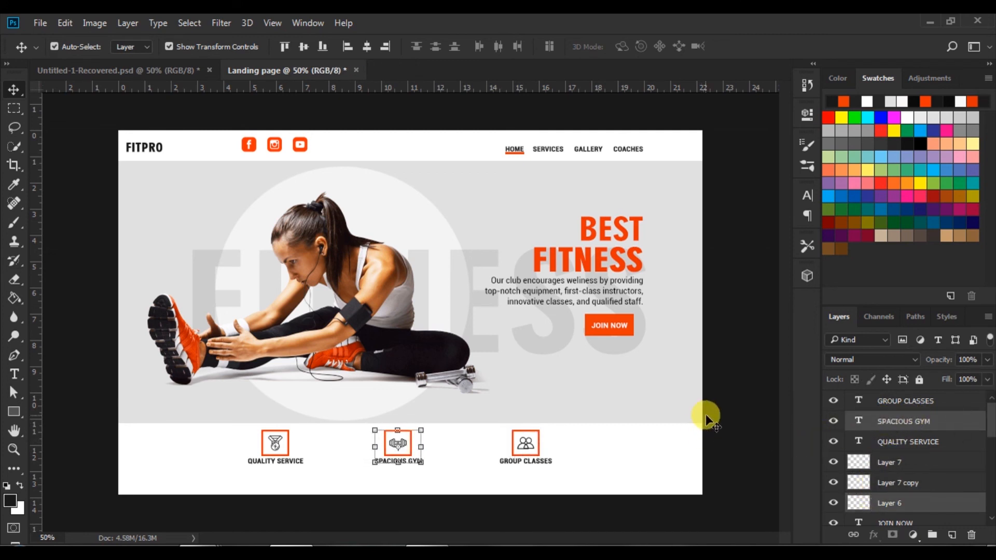
click(734, 418)
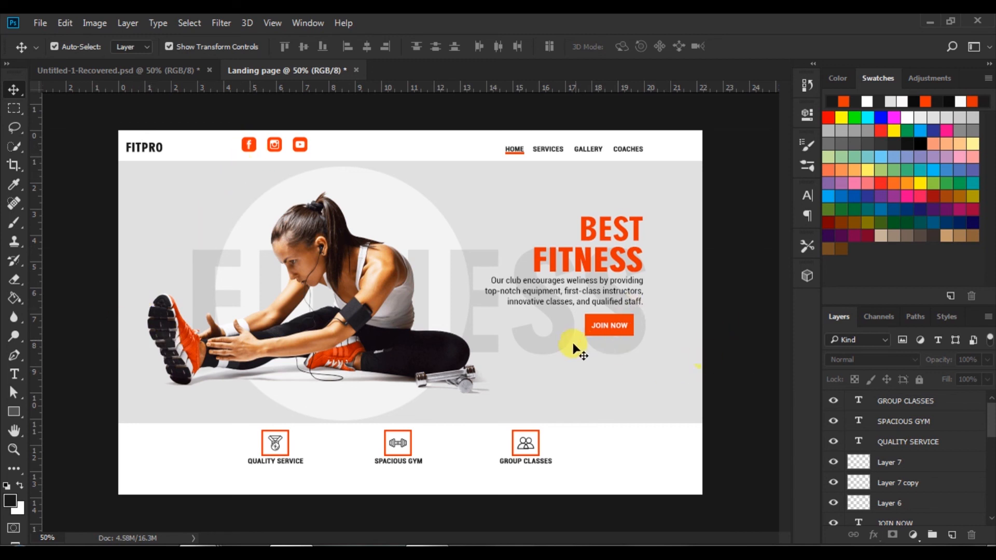
Fade the large FITNESS text behind the woman slightly by lowering its layer opacity below 15%.
click(541, 345)
click(987, 359)
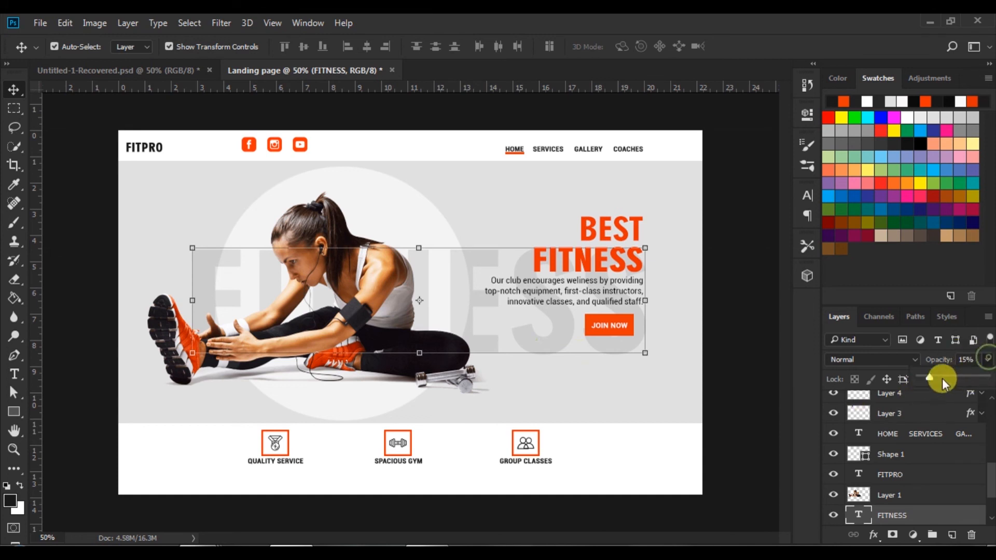
drag(932, 375, 919, 375)
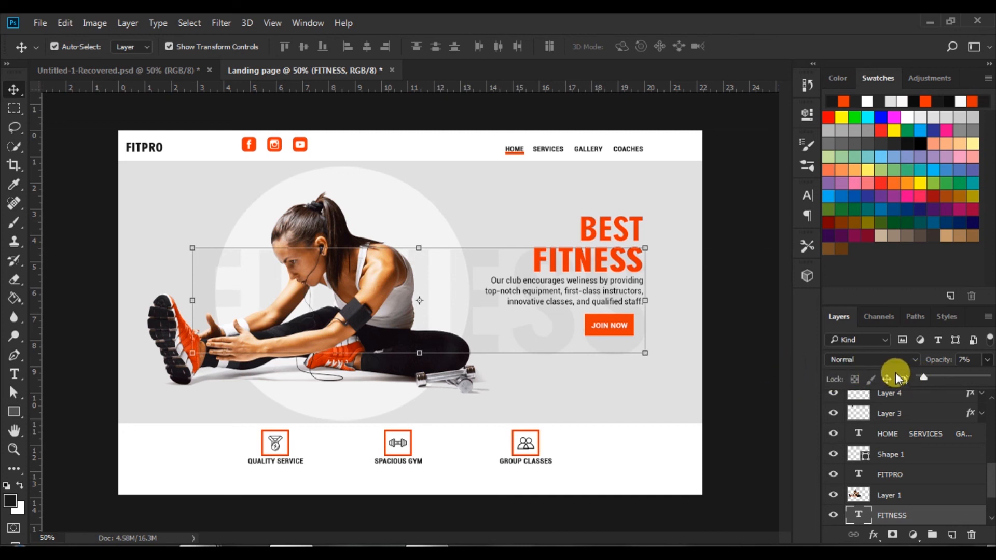
drag(923, 376, 926, 375)
click(760, 363)
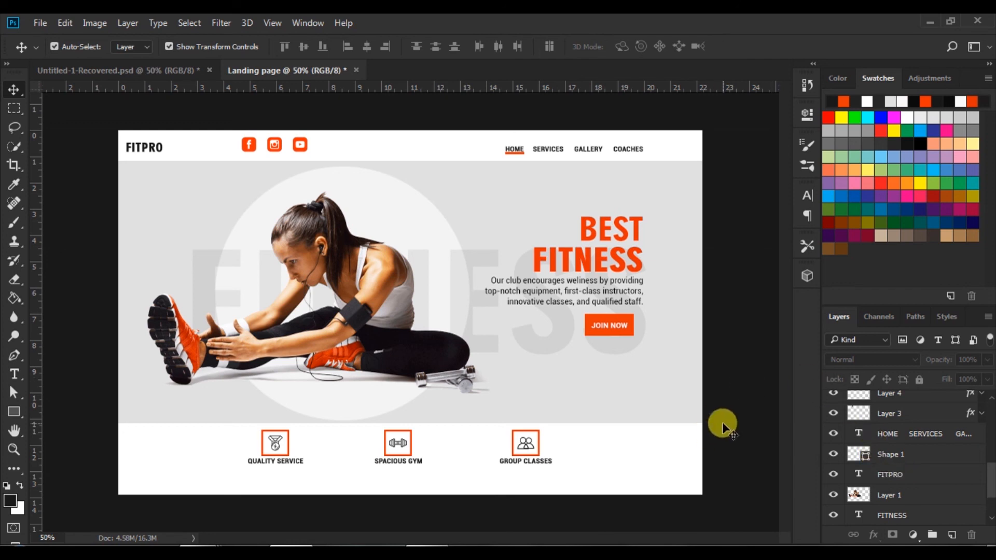
Move the BEST FITNESS headline, description and JOIN NOW button together very slightly right and down.
click(623, 240)
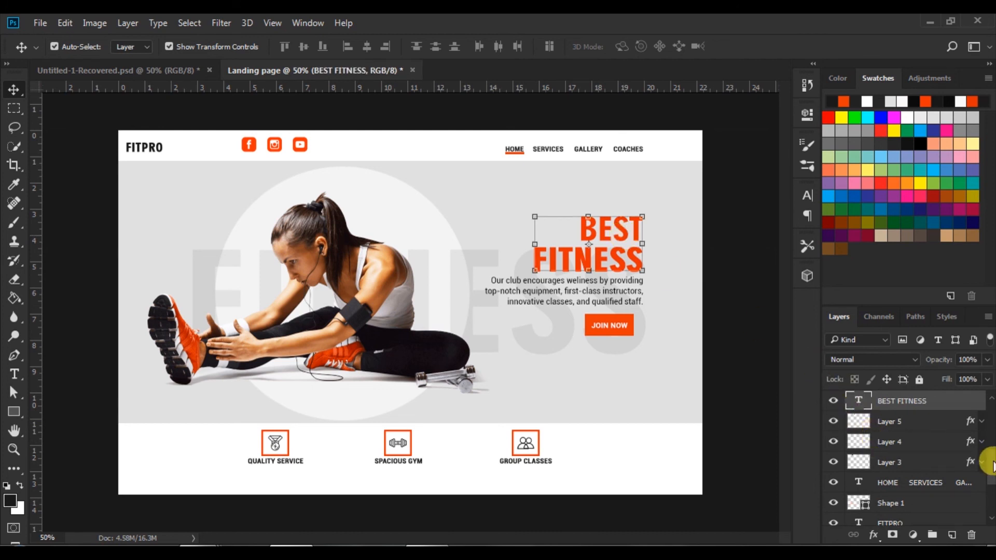
drag(992, 464, 985, 438)
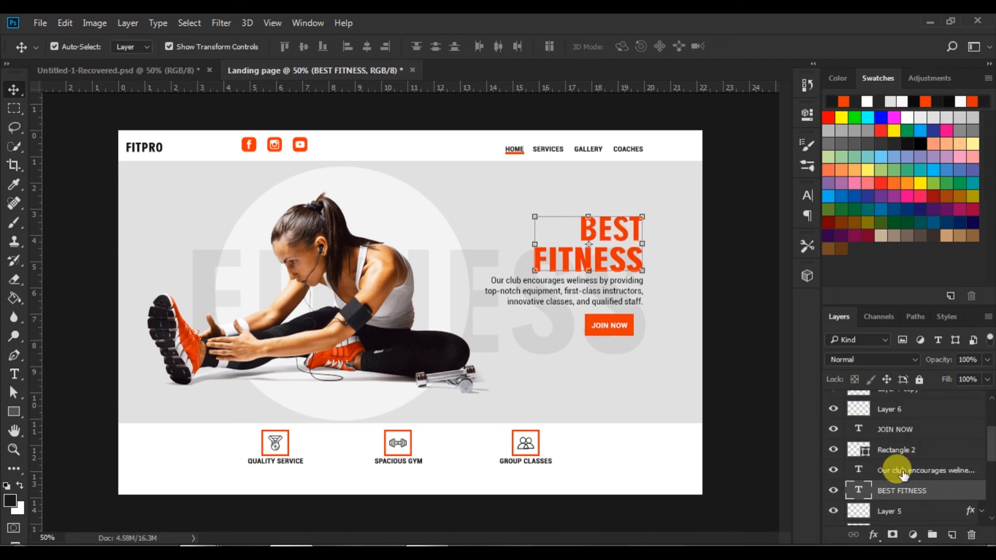
shift+click(891, 427)
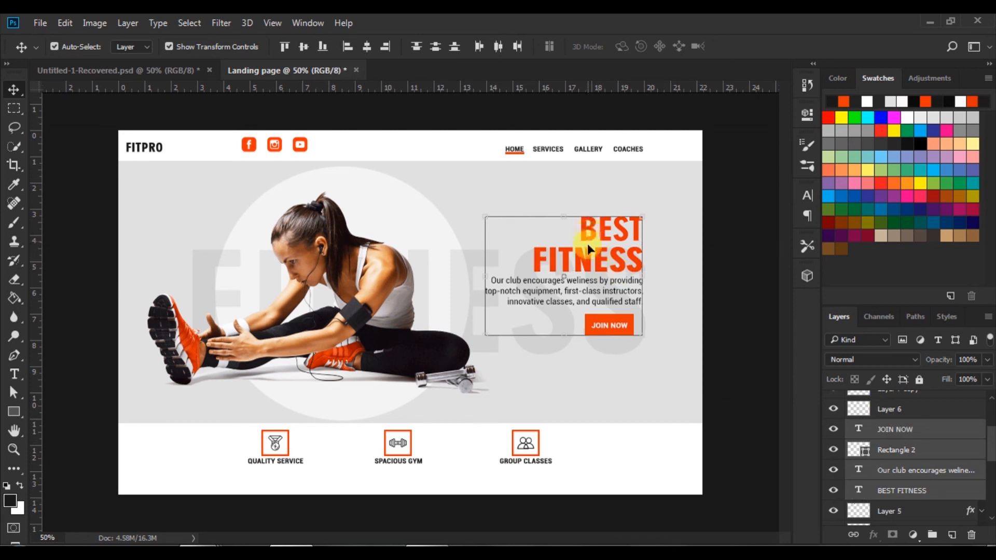
drag(587, 240, 601, 261)
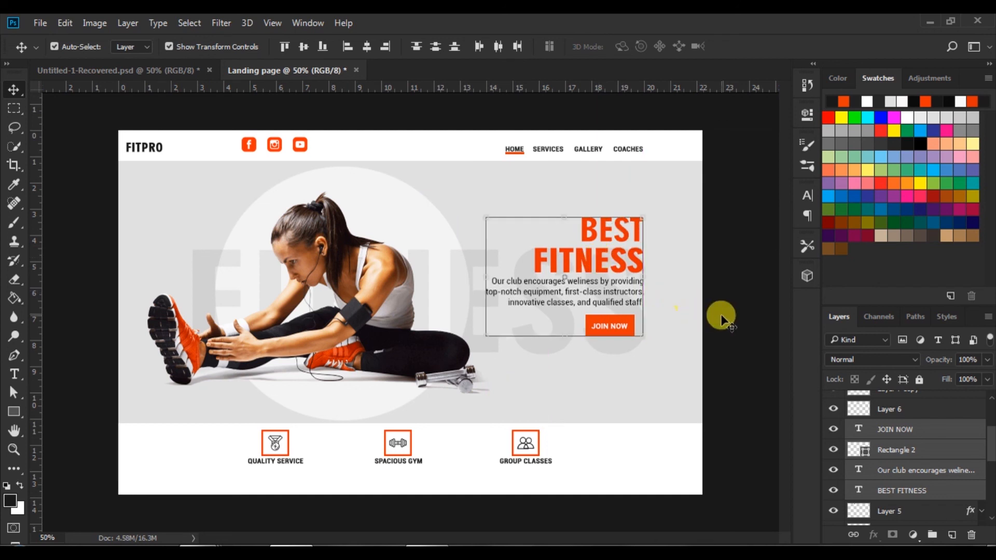
click(722, 318)
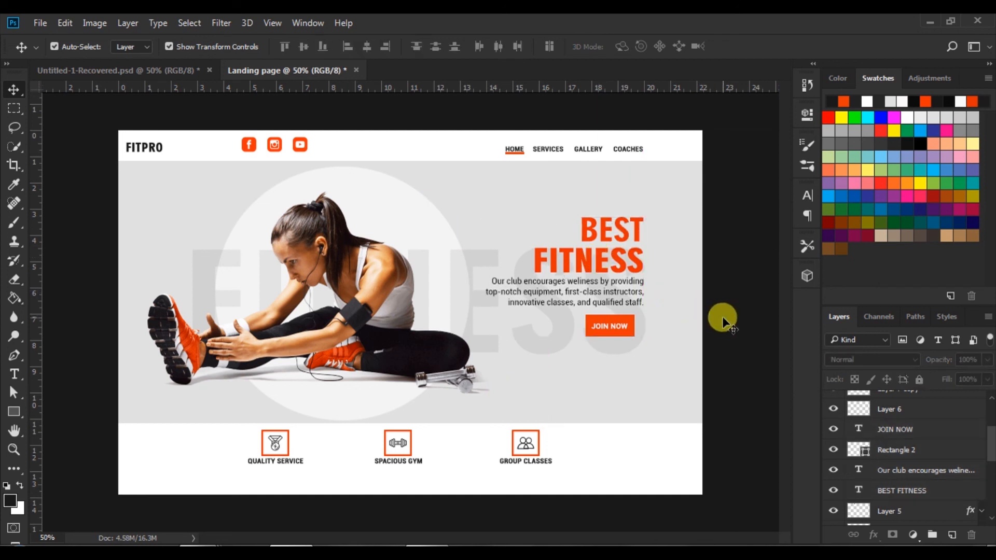
Move the FITPRO logo 0.125 in right and 0.111 in up, level with the social media icons.
click(146, 149)
drag(154, 148, 161, 151)
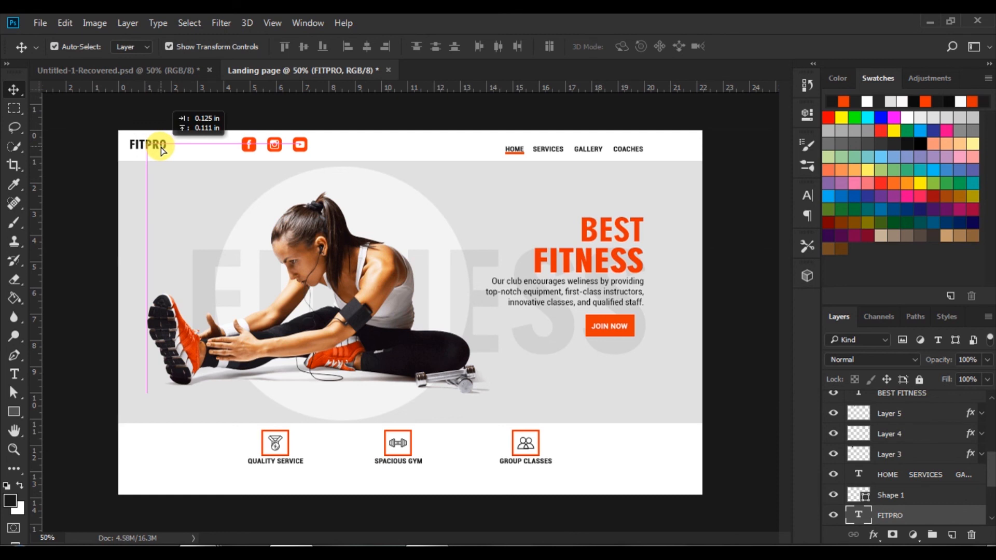
click(151, 107)
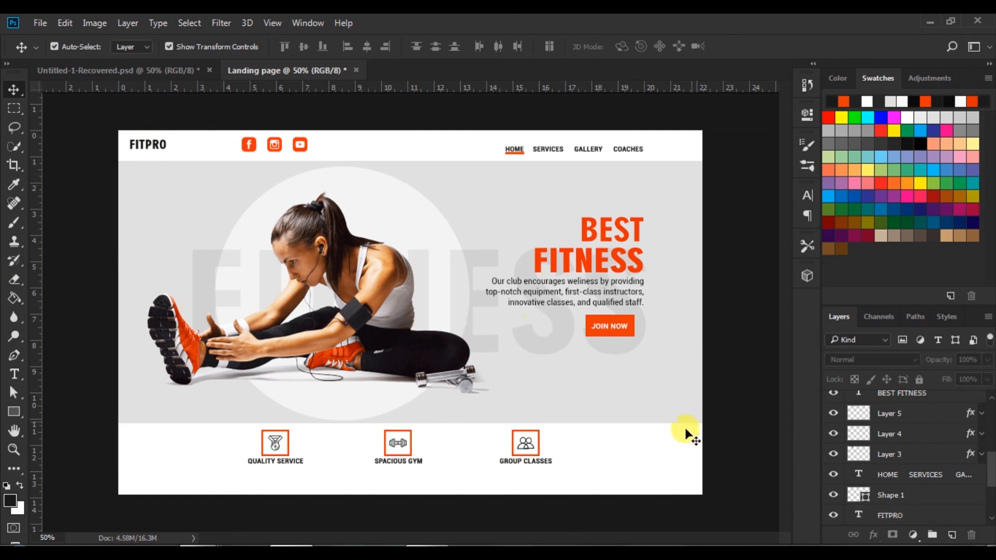